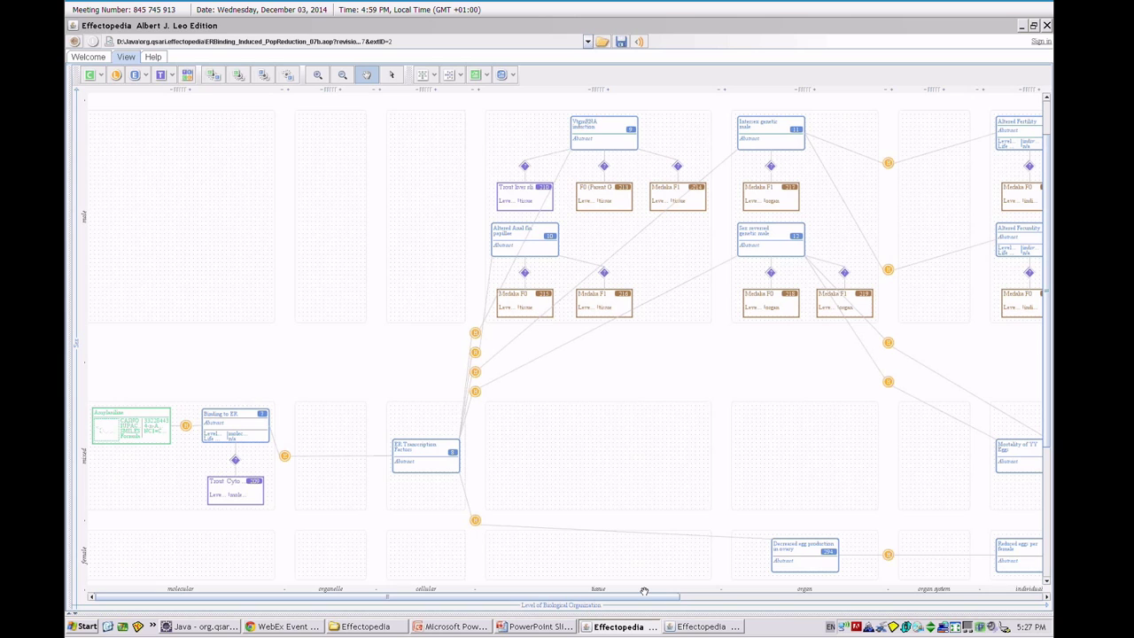
- Open the F0 (Parent Generation) in-vivo test linked to the VtgmRNA induction effect in the pathway diagram
scroll(644, 591, "right", 3)
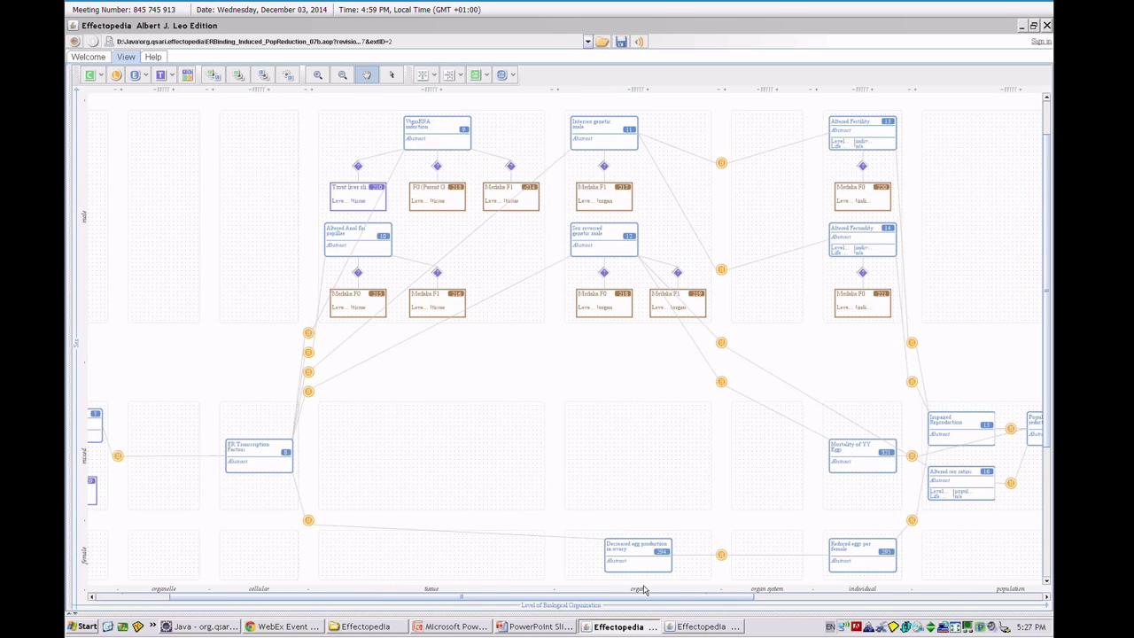
scroll(567, 591, "right", 1)
scroll(495, 592, "left", 3)
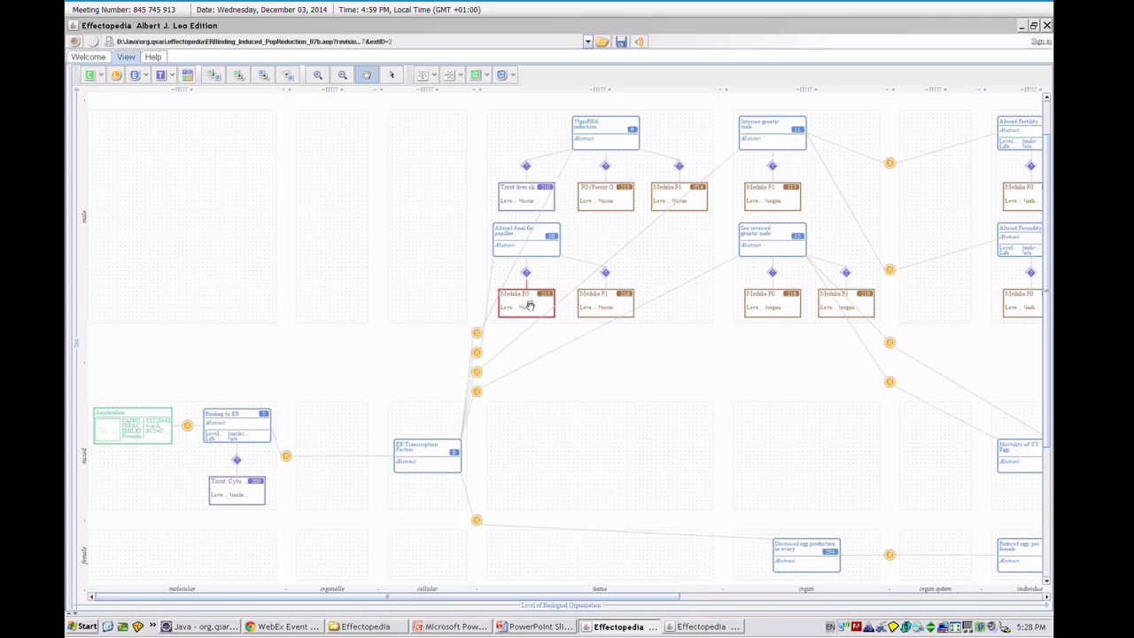
left_click(605, 199)
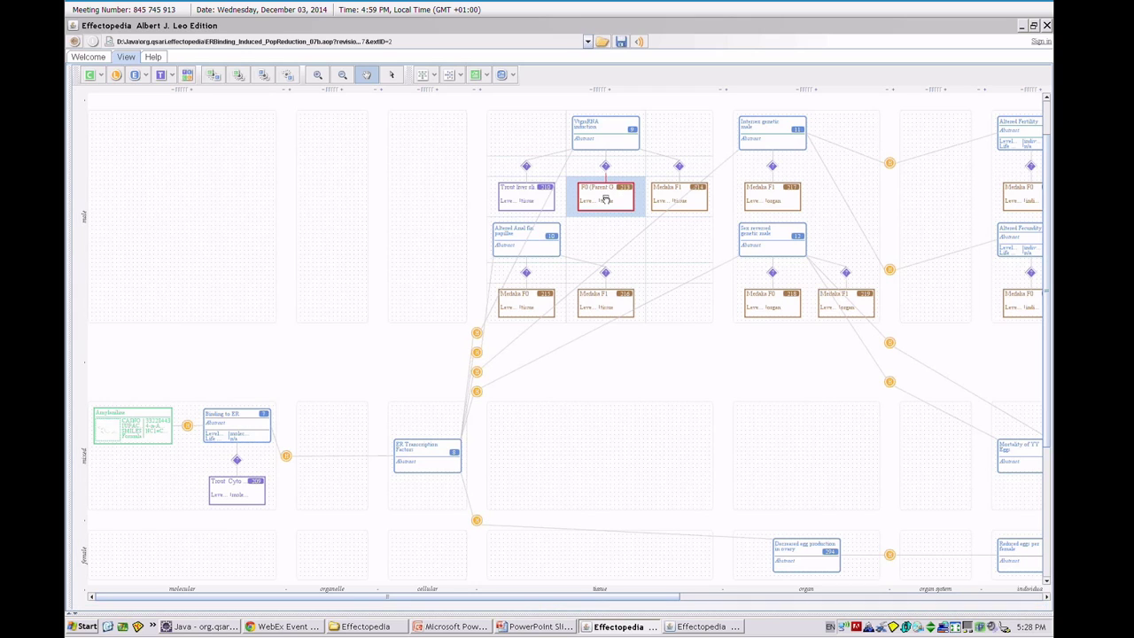
double_click(605, 200)
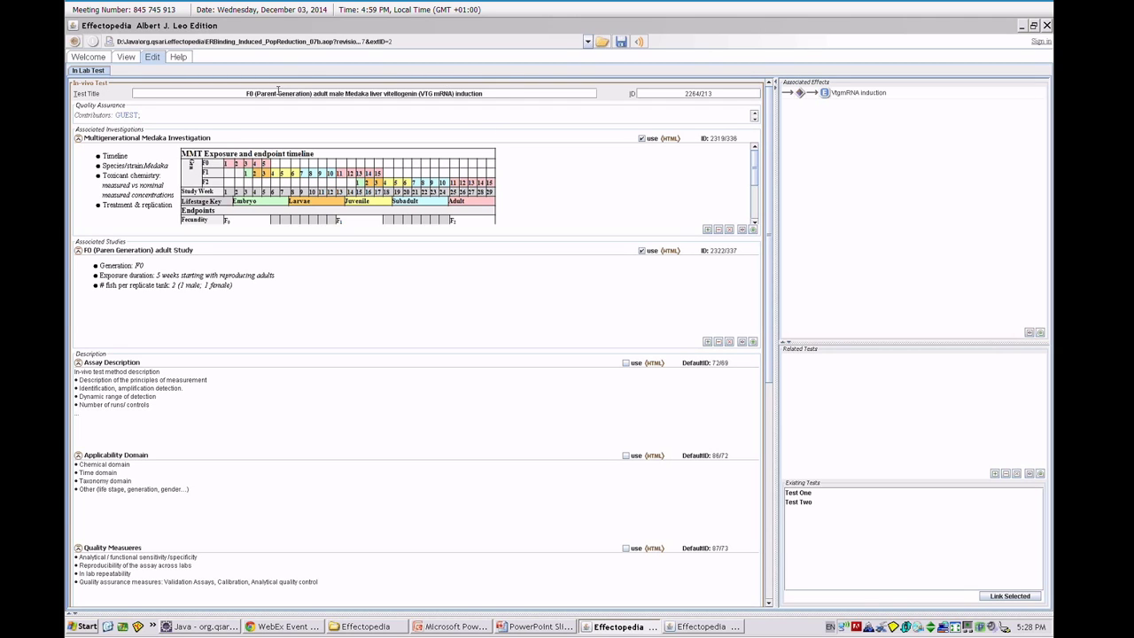
- Examine the MMT exposure and endpoint timeline of the Multigenerational Medaka Investigation down to the Vitellogenin endpoint
left_click(346, 98)
scroll(754, 185, "down", 1)
scroll(754, 188, "down", 5)
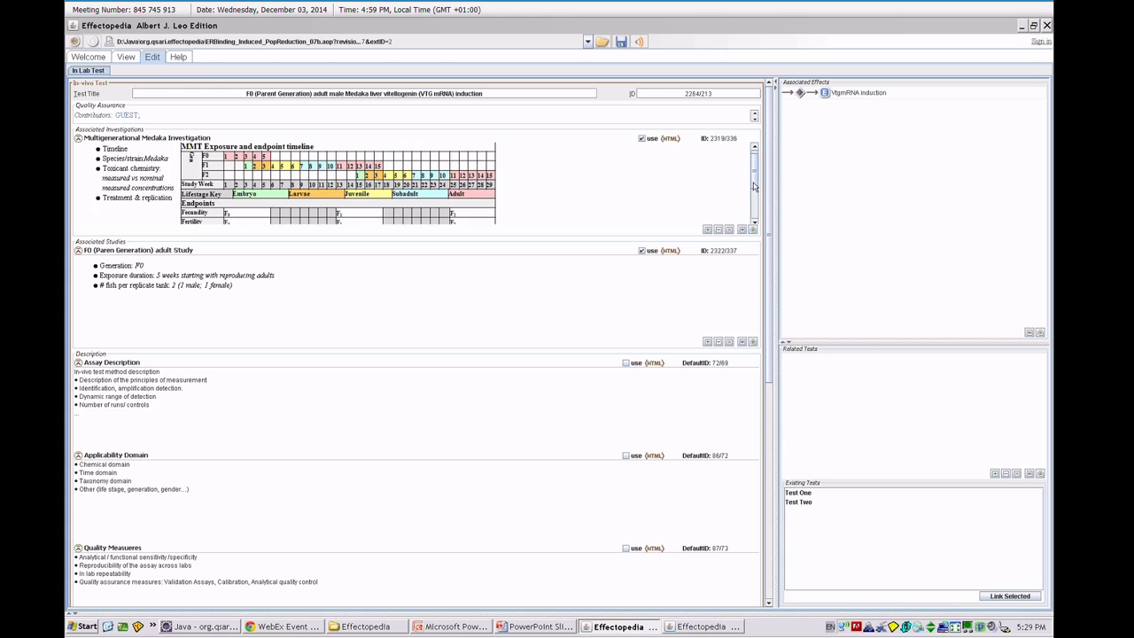
scroll(752, 198, "down", 1)
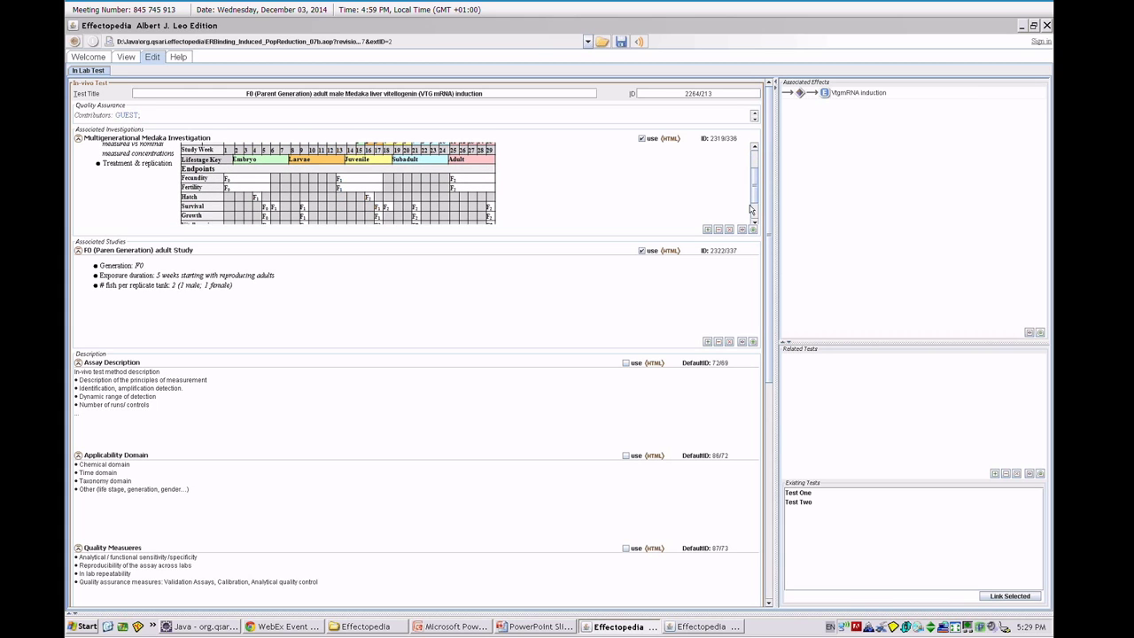
scroll(753, 206, "down", 4)
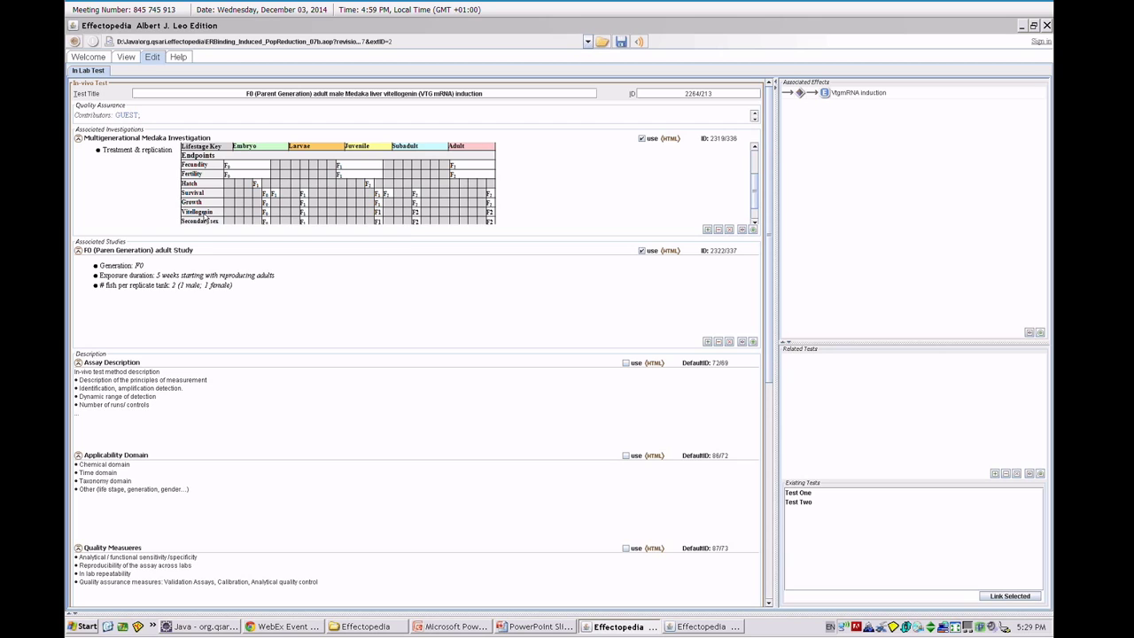
scroll(753, 201, "up", 3)
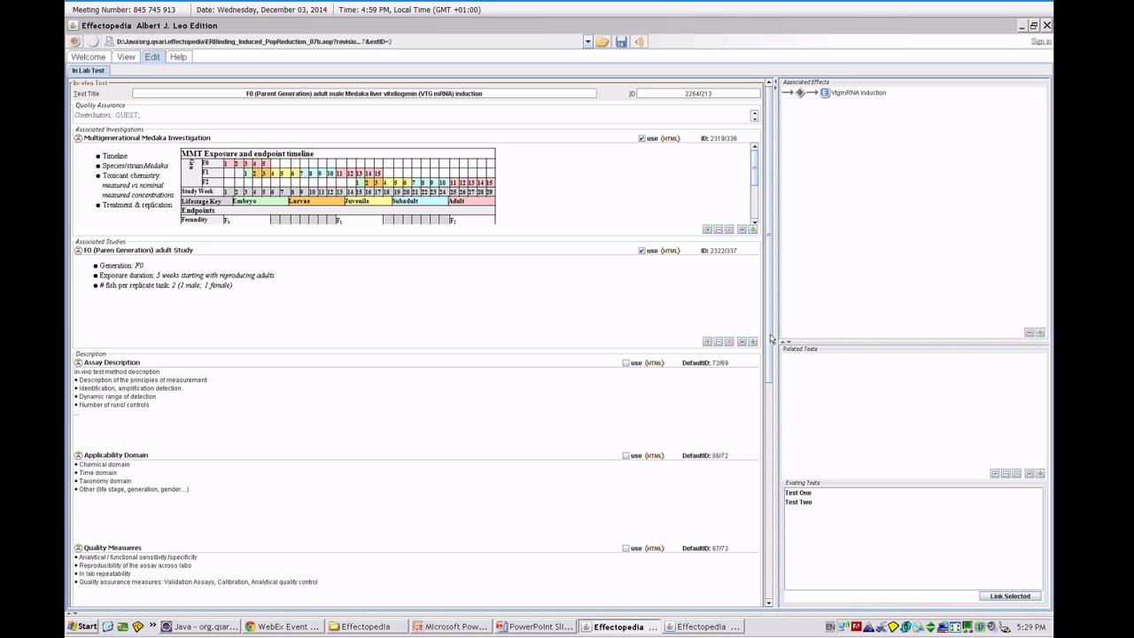
- Review the test's associated study and description sections through Cost, and select the full test title text
left_click_drag(771, 339, 769, 353)
scroll(769, 352, "down", 1)
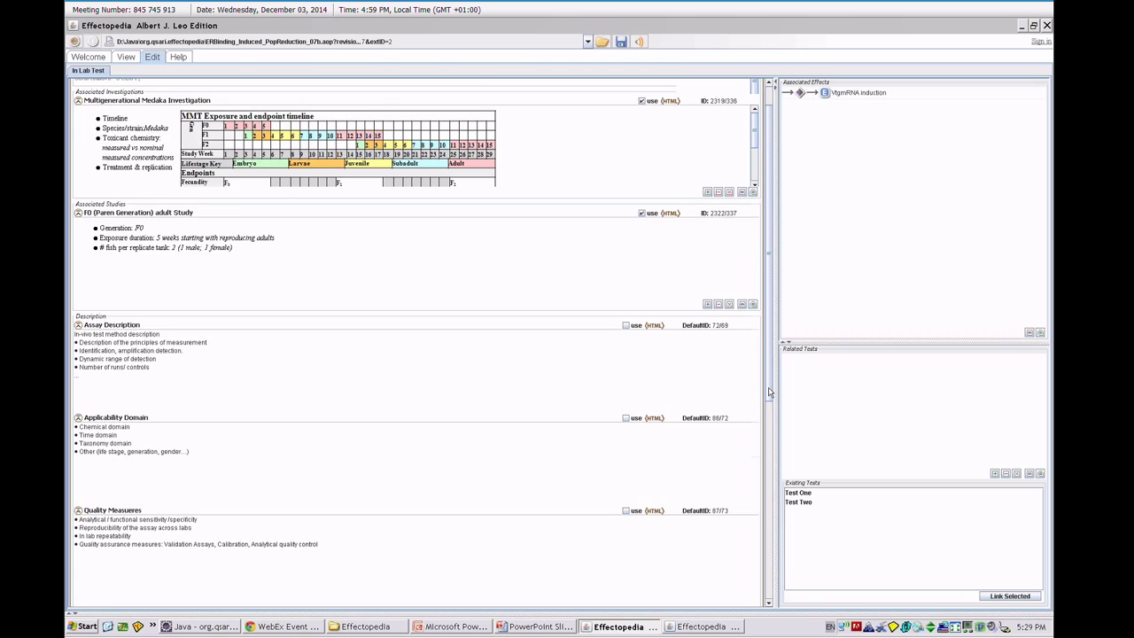
scroll(769, 354, "down", 3)
scroll(769, 434, "down", 3)
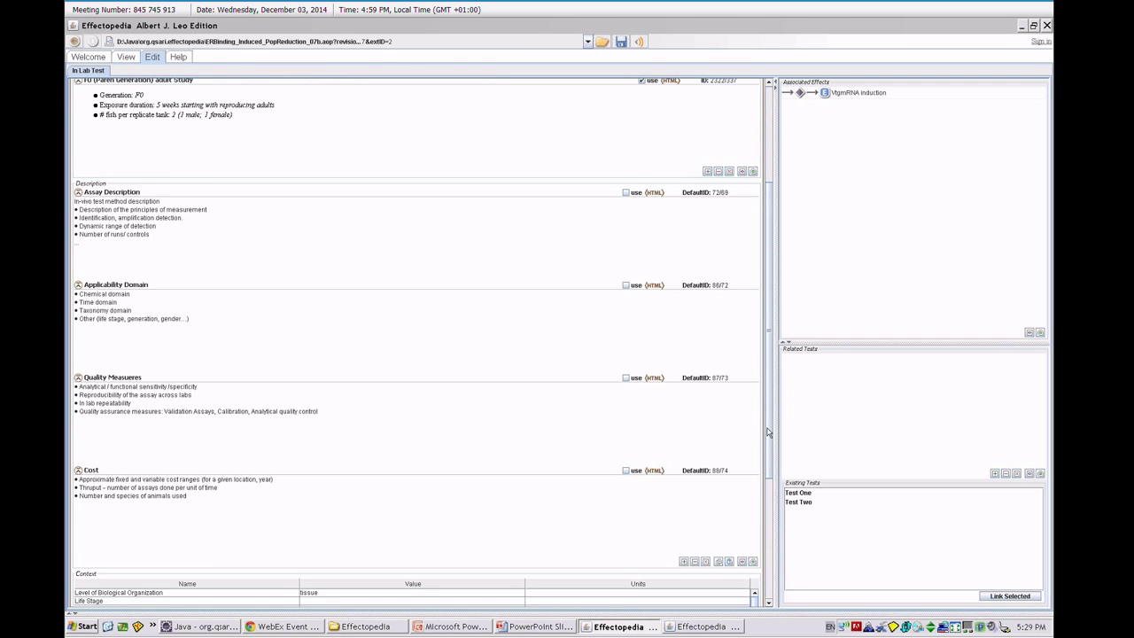
scroll(769, 434, "up", 3)
scroll(755, 247, "up", 3)
left_click_drag(245, 93, 485, 93)
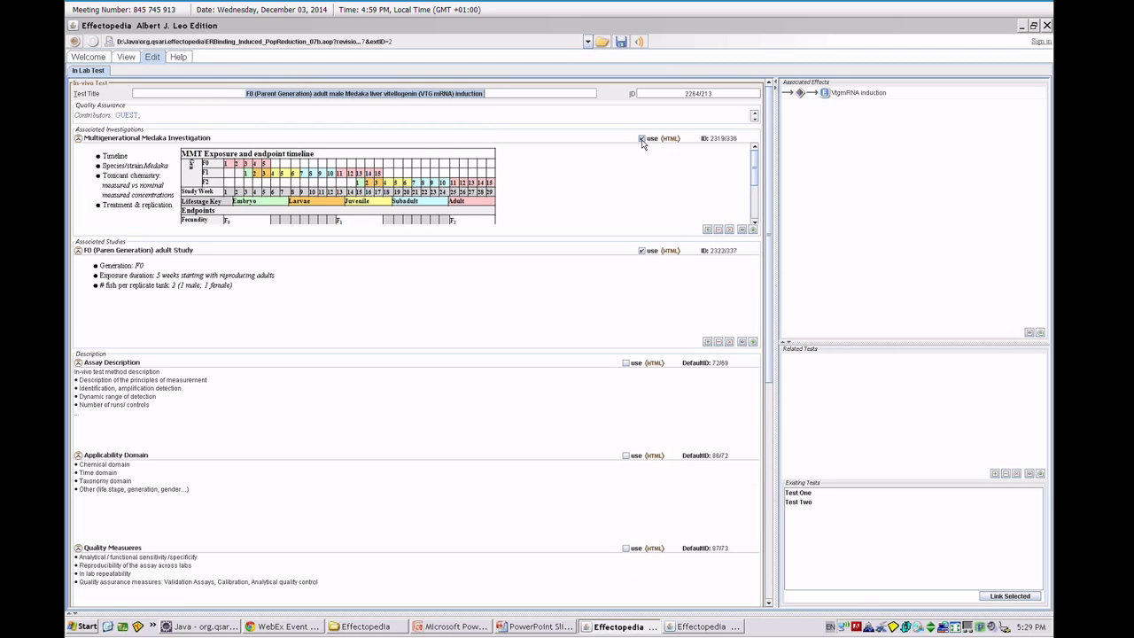
- Examine the test's Context, Associated Pathways, Tested substances, Labs and References sections
left_click_drag(769, 176, 771, 377)
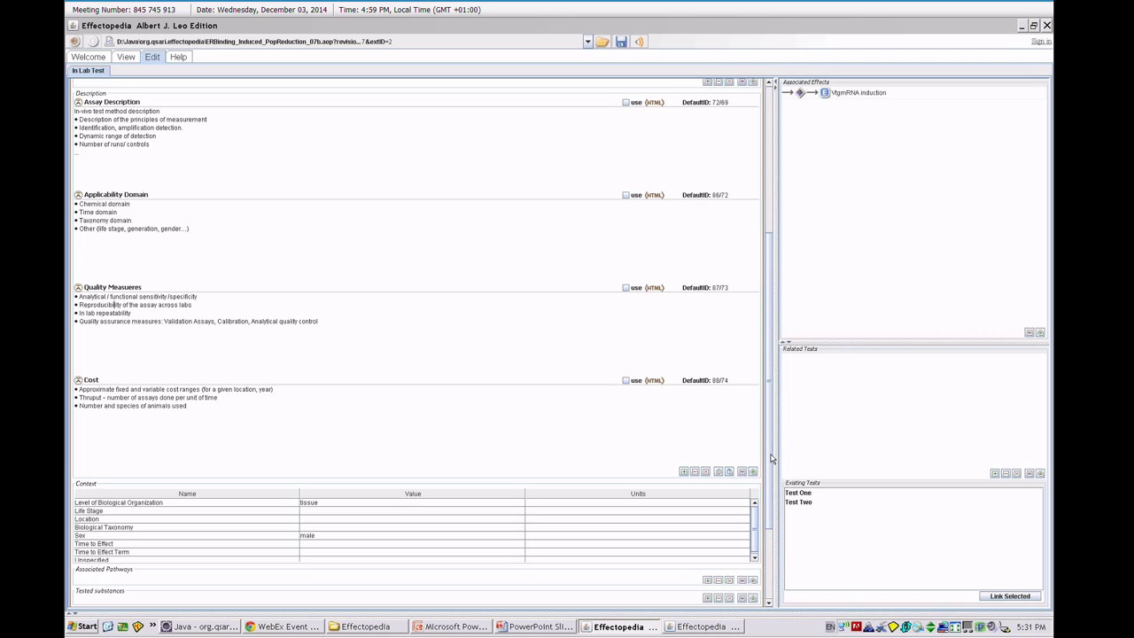
scroll(770, 478, "down", 2)
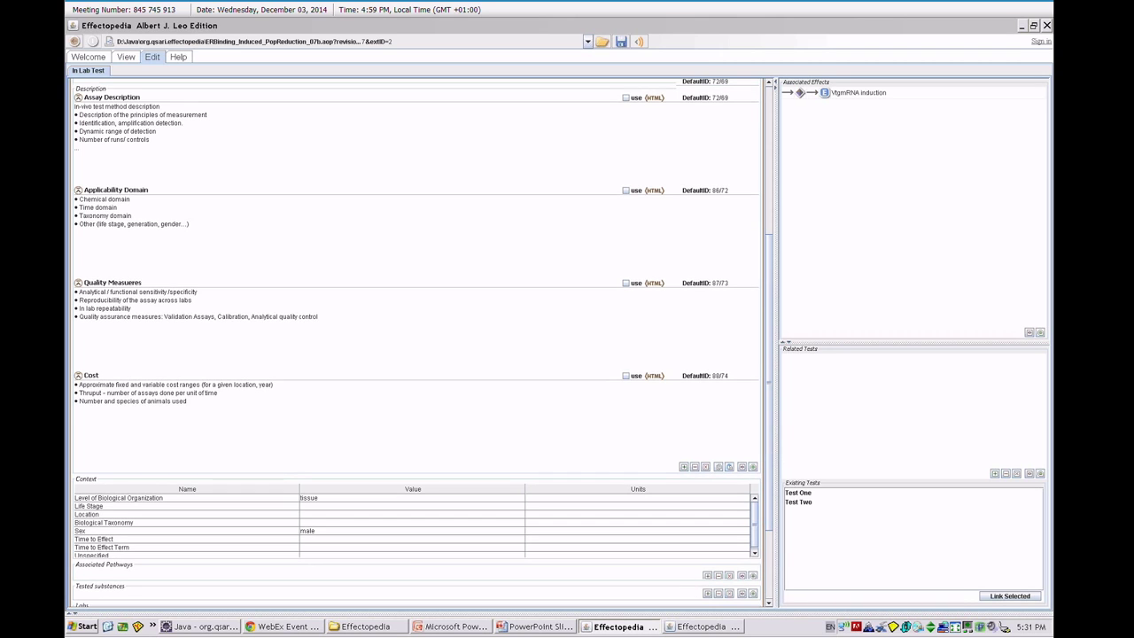
scroll(765, 552, "down", 2)
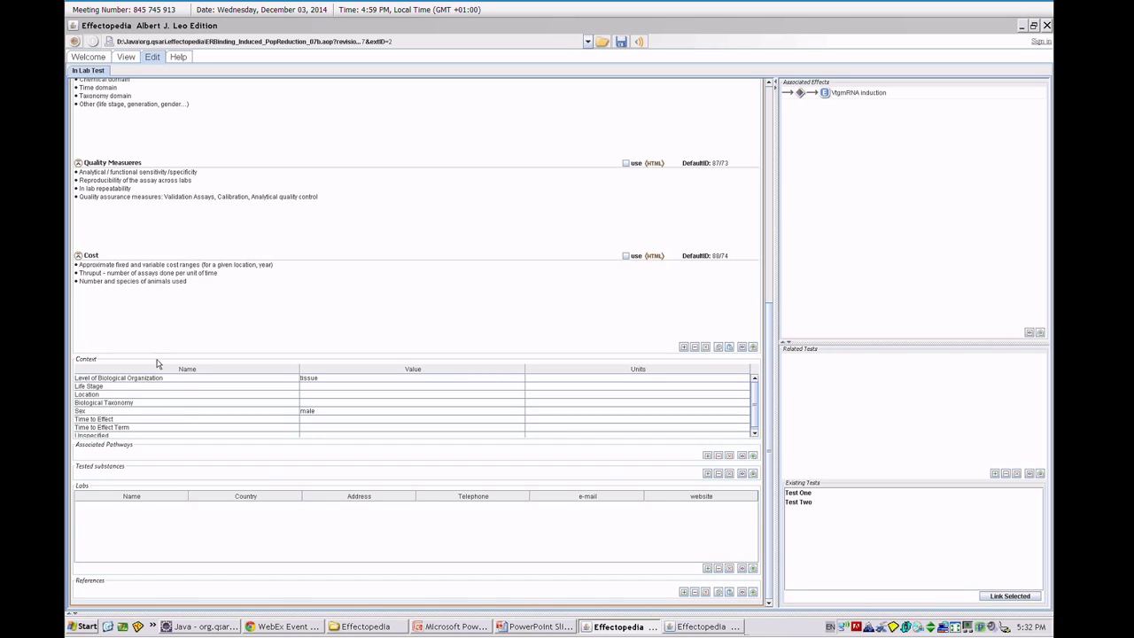
- Return to the pathway diagram and open the Trout Cyto rtER Assay test under Binding to ER
left_click(129, 59)
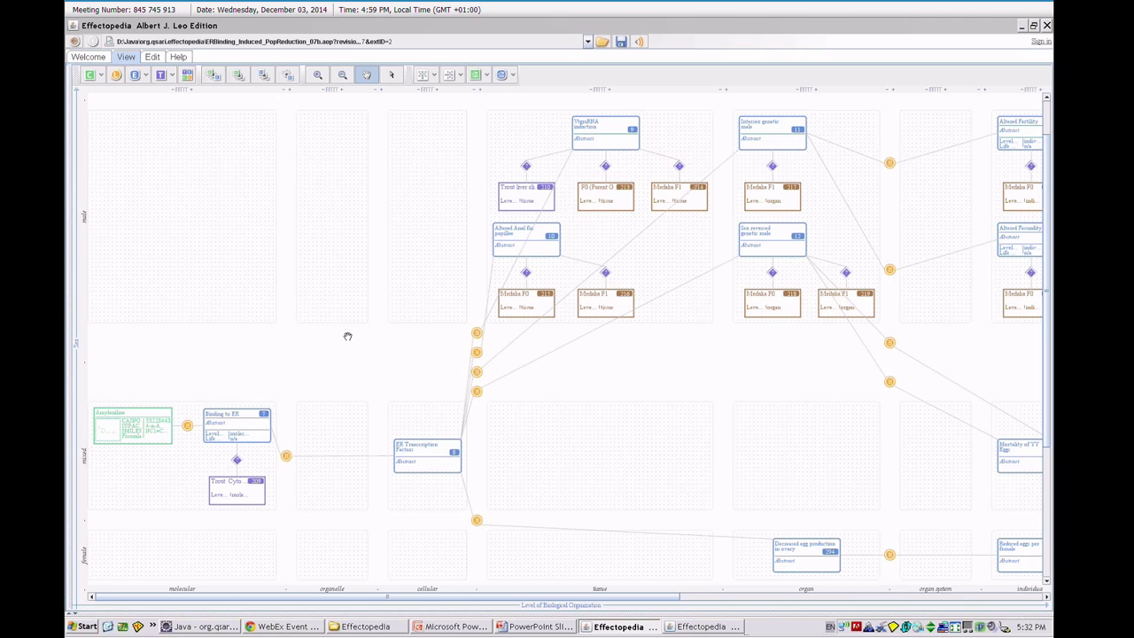
left_click(238, 494)
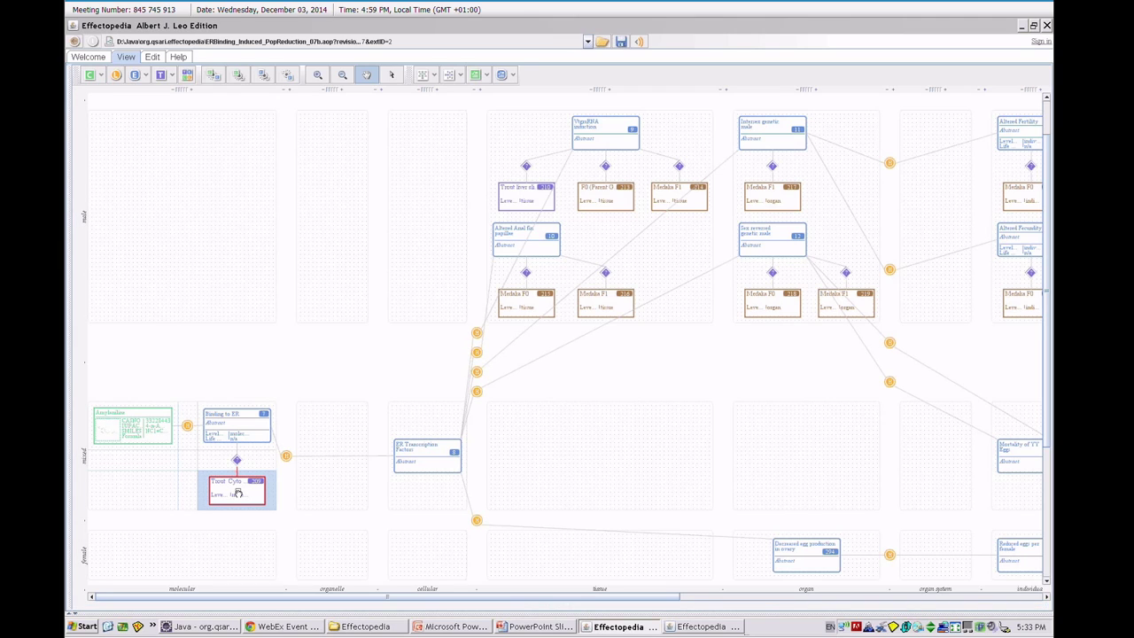
double_click(237, 493)
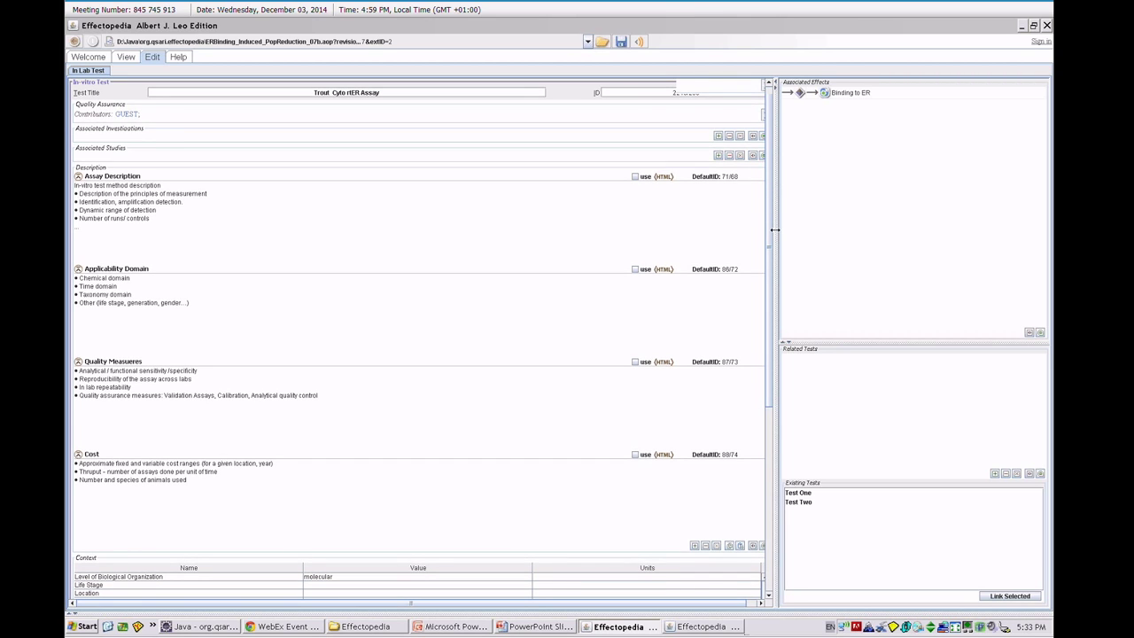
- Examine the in-vitro test's sections down to the Amylaniline chemical information and dose-response data under Tested substances
scroll(767, 317, "down", 3)
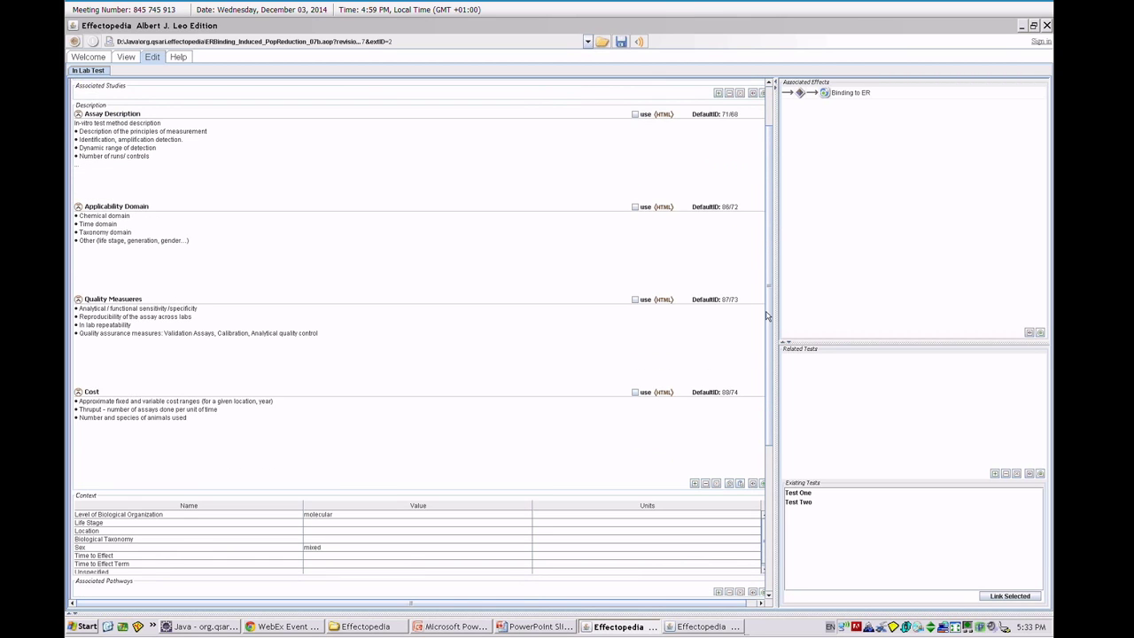
scroll(767, 316, "down", 1)
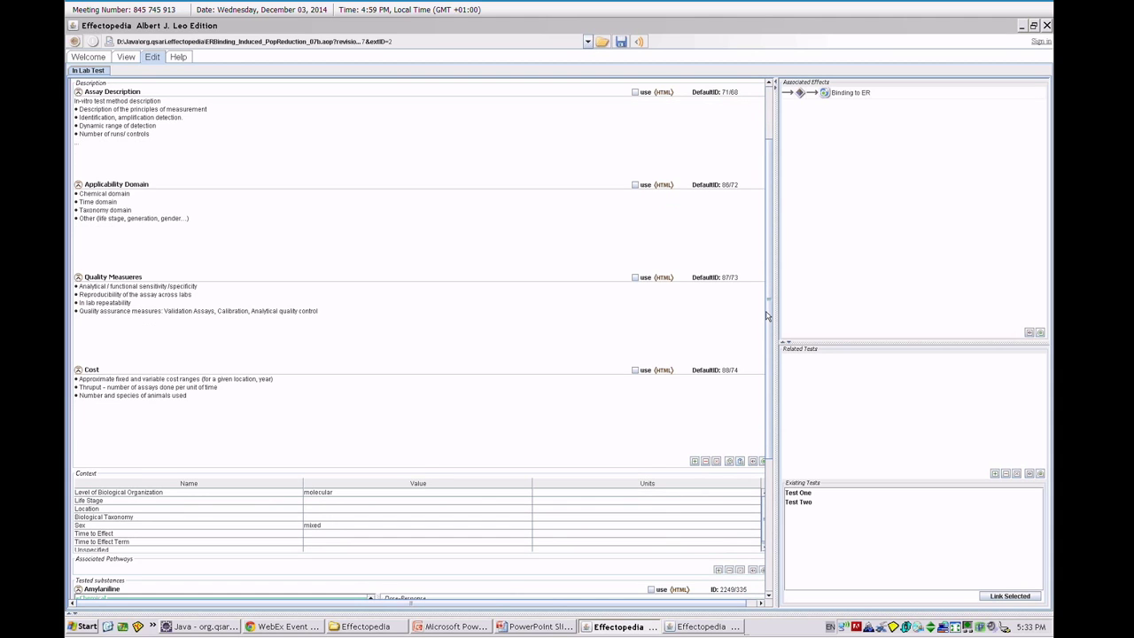
scroll(765, 319, "down", 1)
scroll(764, 321, "down", 7)
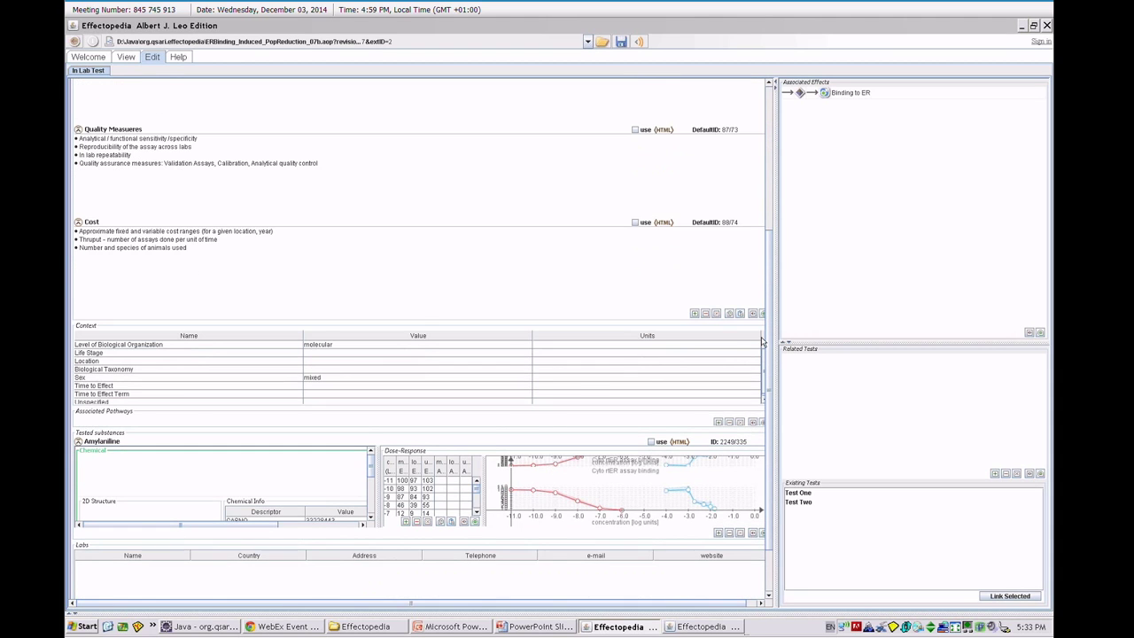
scroll(762, 354, "down", 2)
scroll(759, 381, "down", 3)
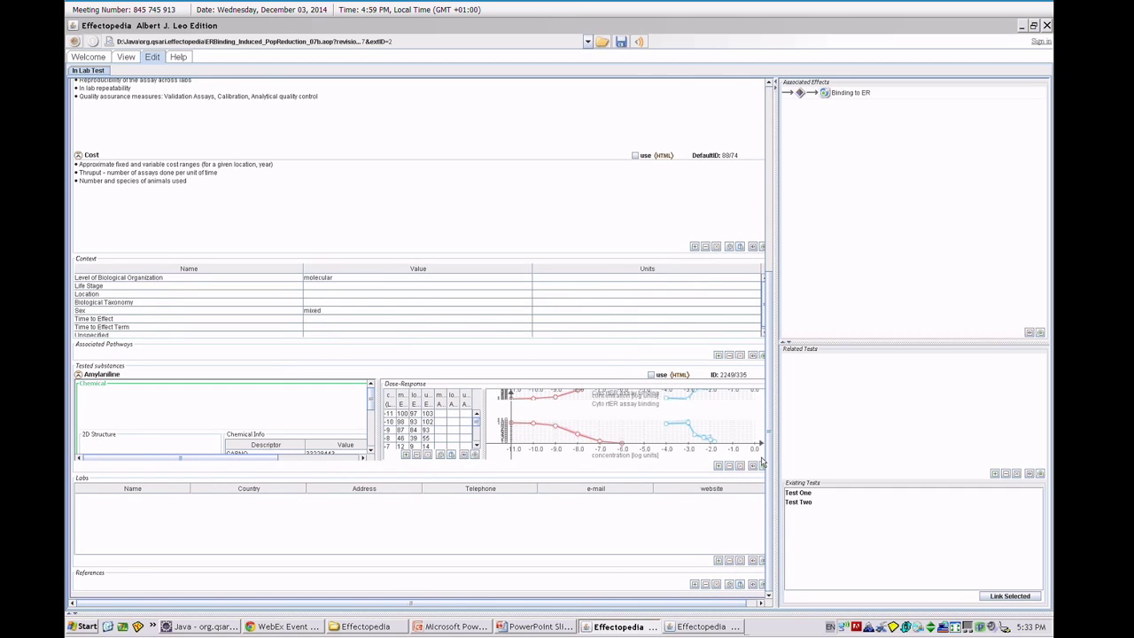
scroll(372, 417, "down", 4)
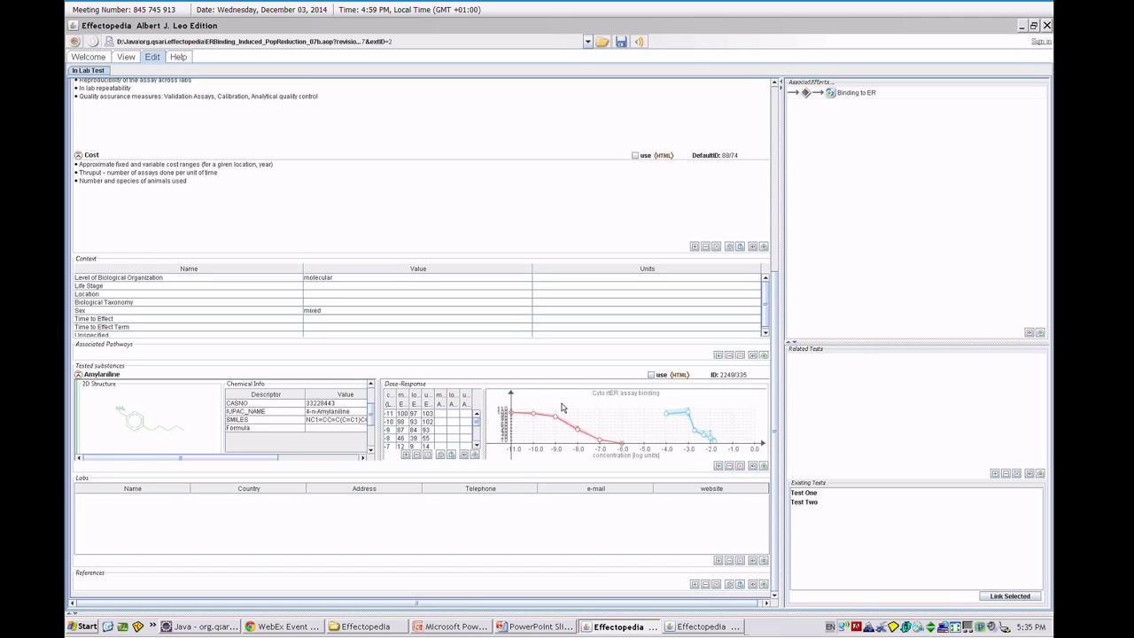
- Return to the pathway diagram and switch to the PowerPoint slide show
left_click(129, 59)
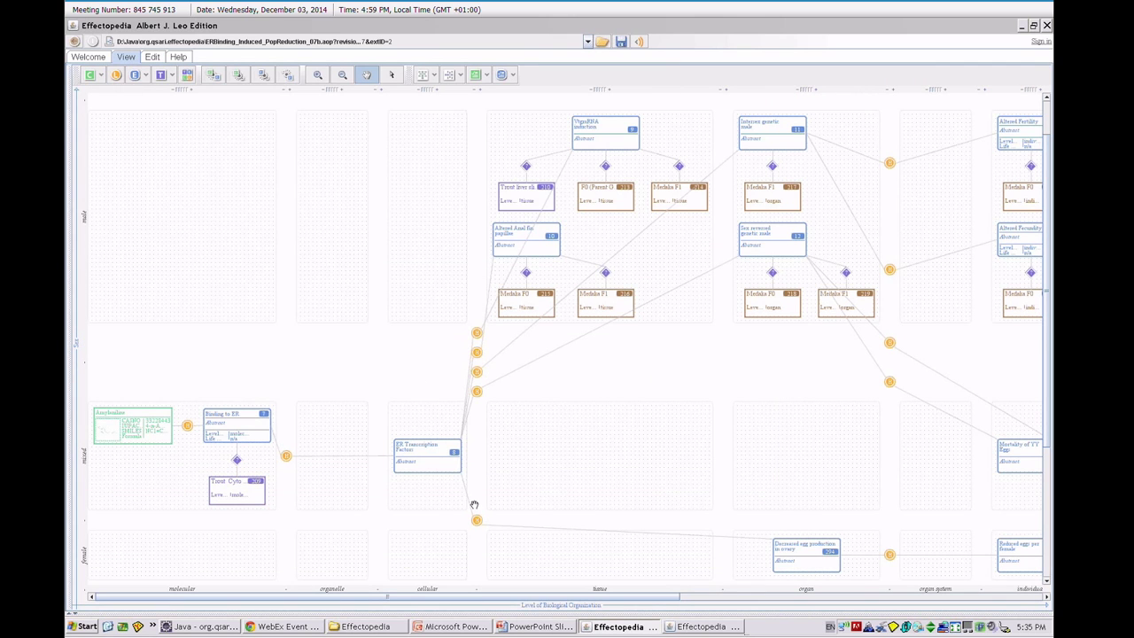
left_click(540, 626)
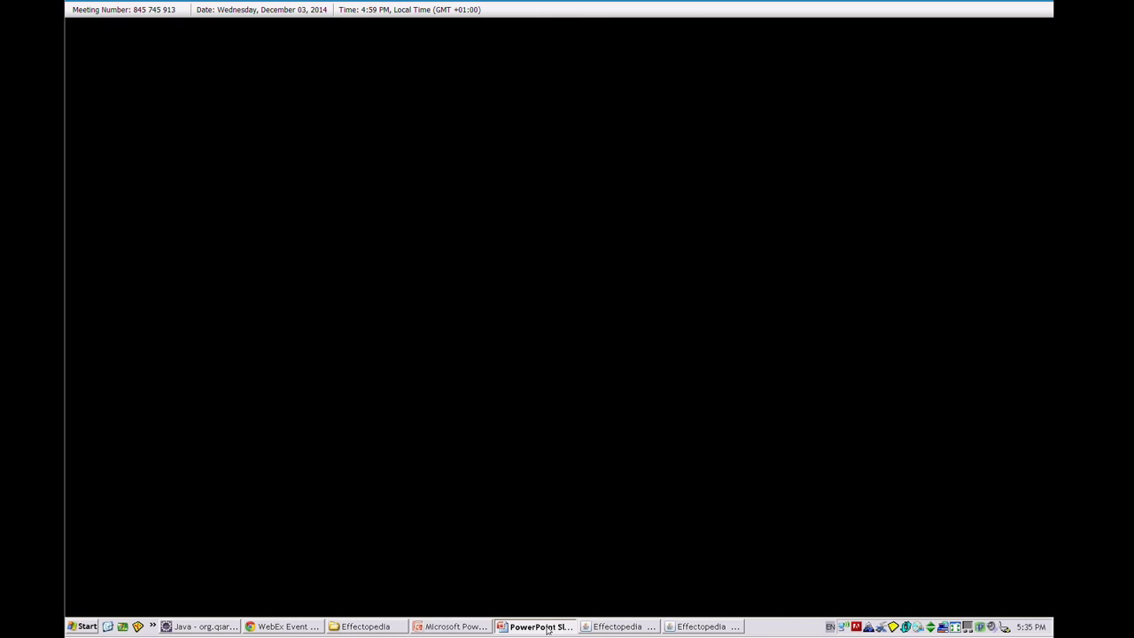
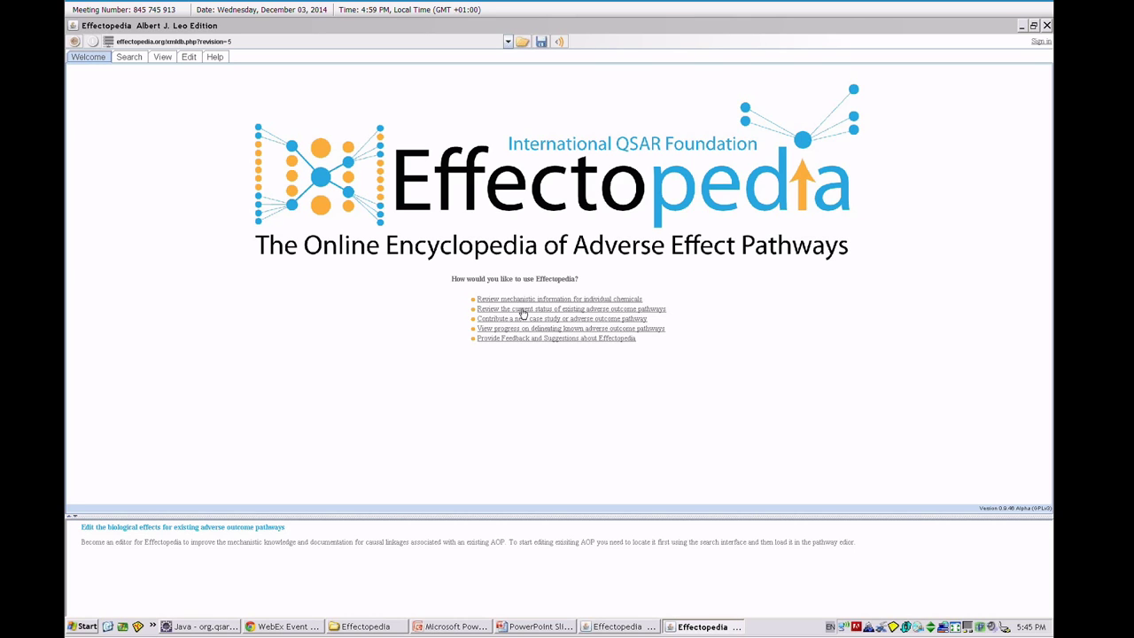
- From the welcome page, review the current status of existing adverse outcome pathways and list all of them
left_click(522, 313)
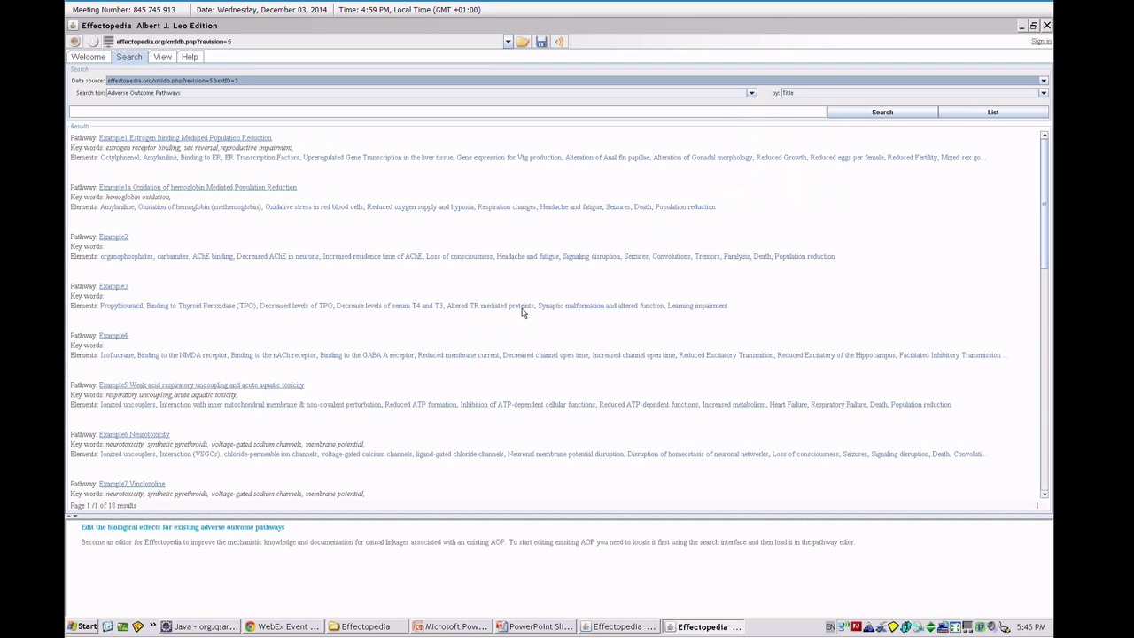
left_click(89, 57)
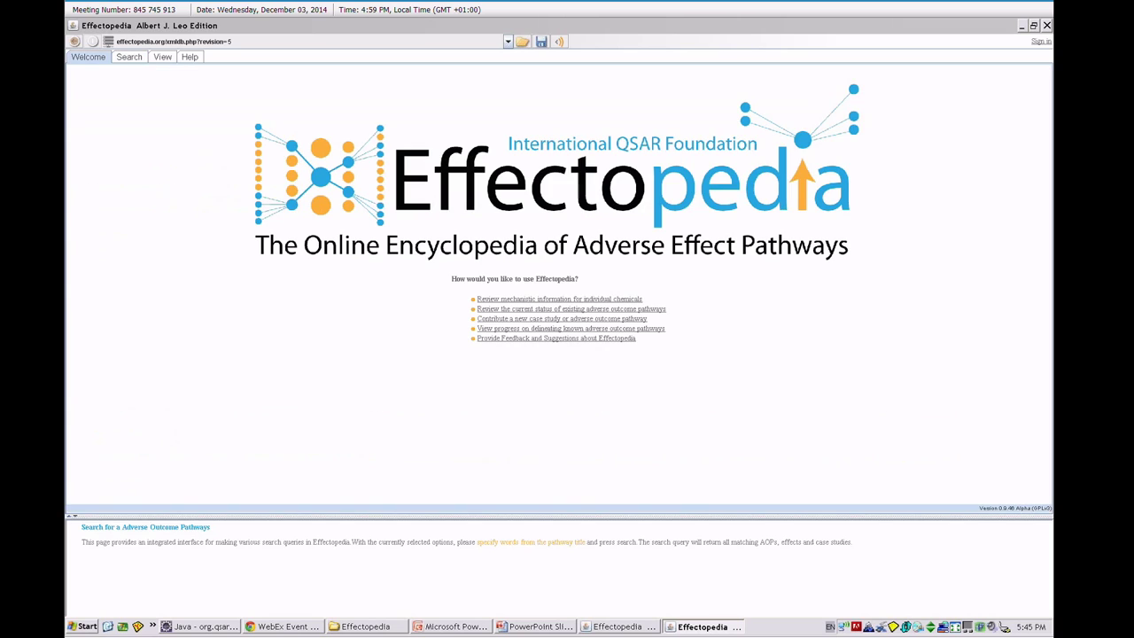
left_click(521, 309)
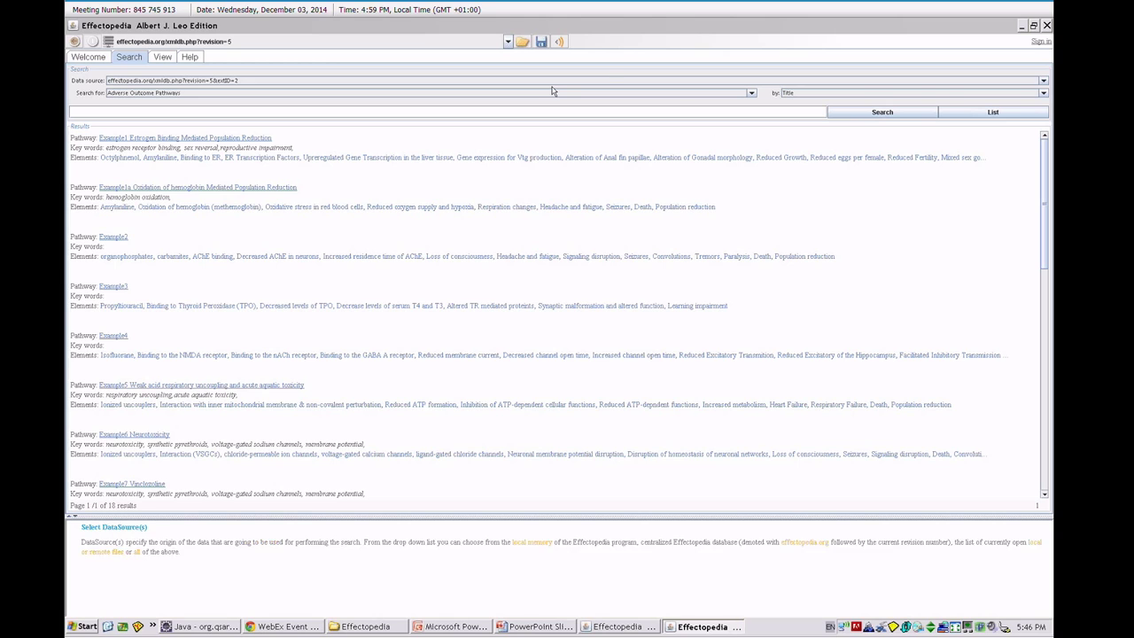
left_click(1019, 117)
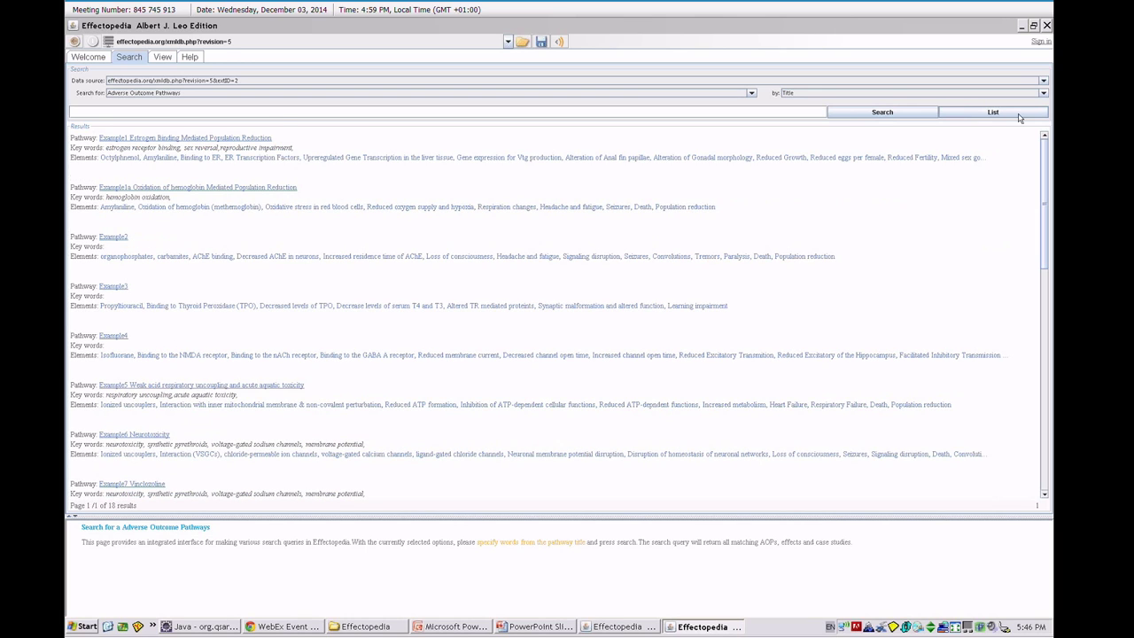
- Search the Effectopedia database by title for "Er"
left_click(499, 111)
type("Es")
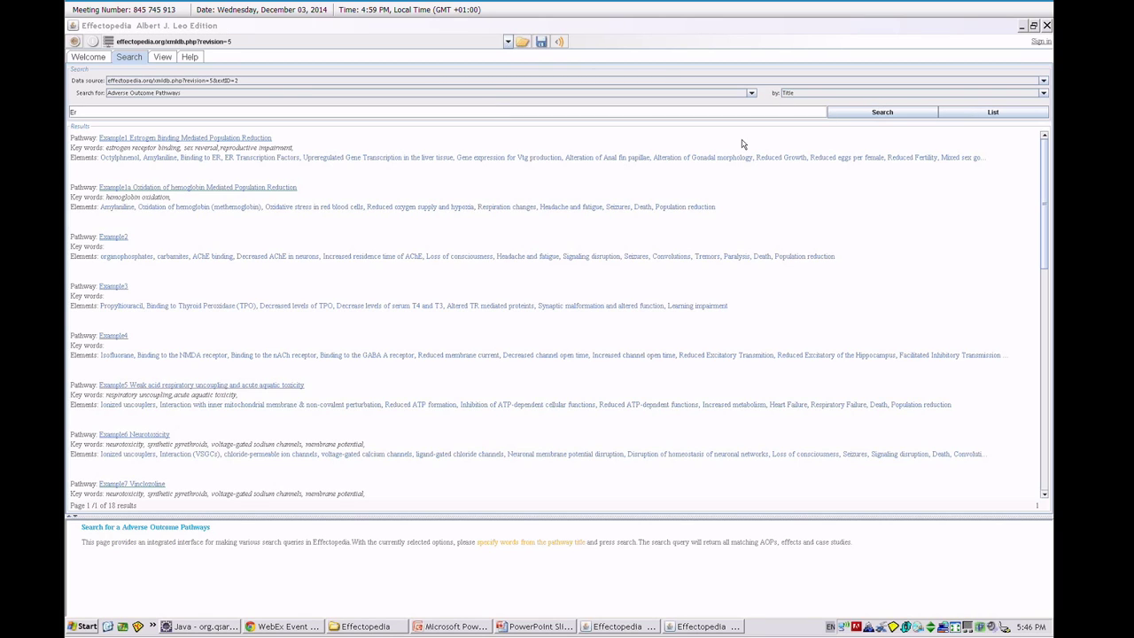
left_click(881, 111)
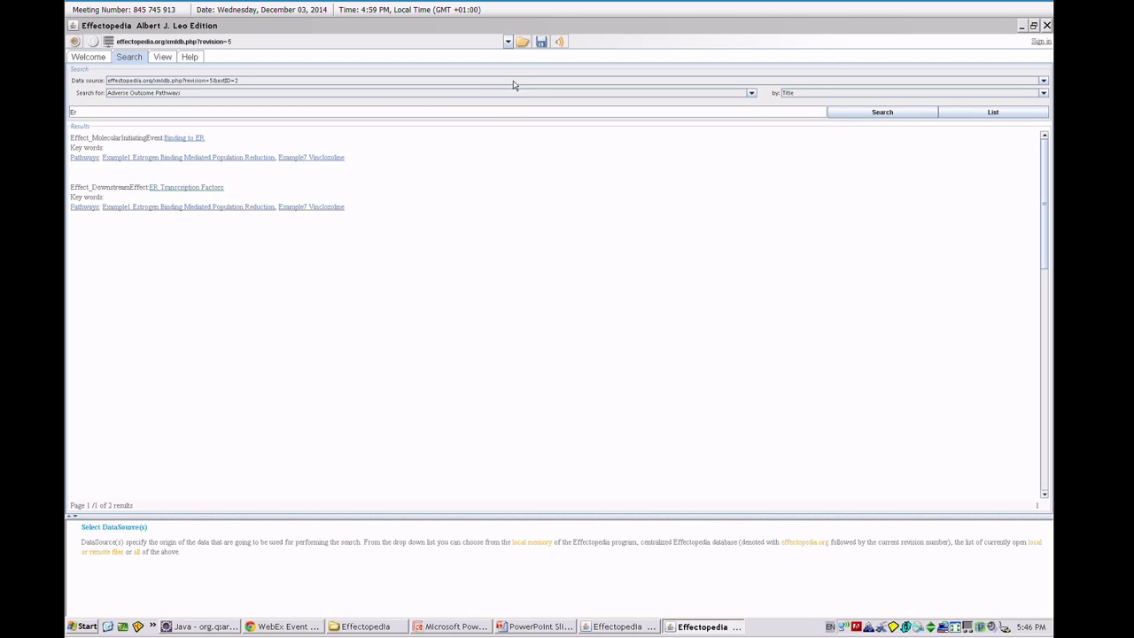
- Change the search target to Adverse Biological Effects and list all entries of that type
left_click(432, 93)
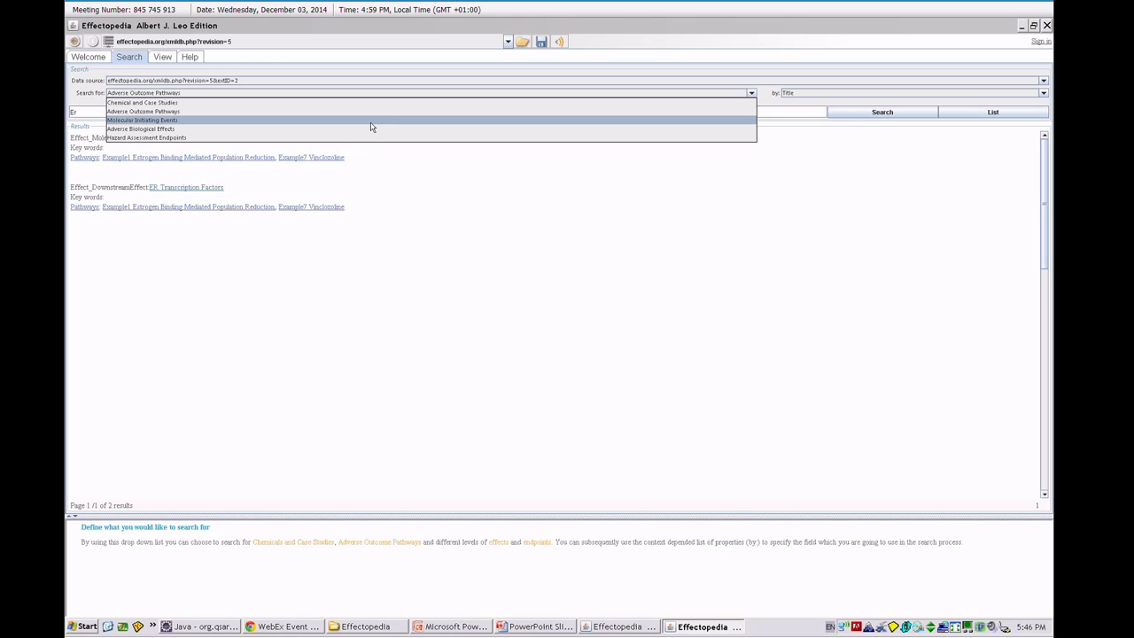
left_click(367, 130)
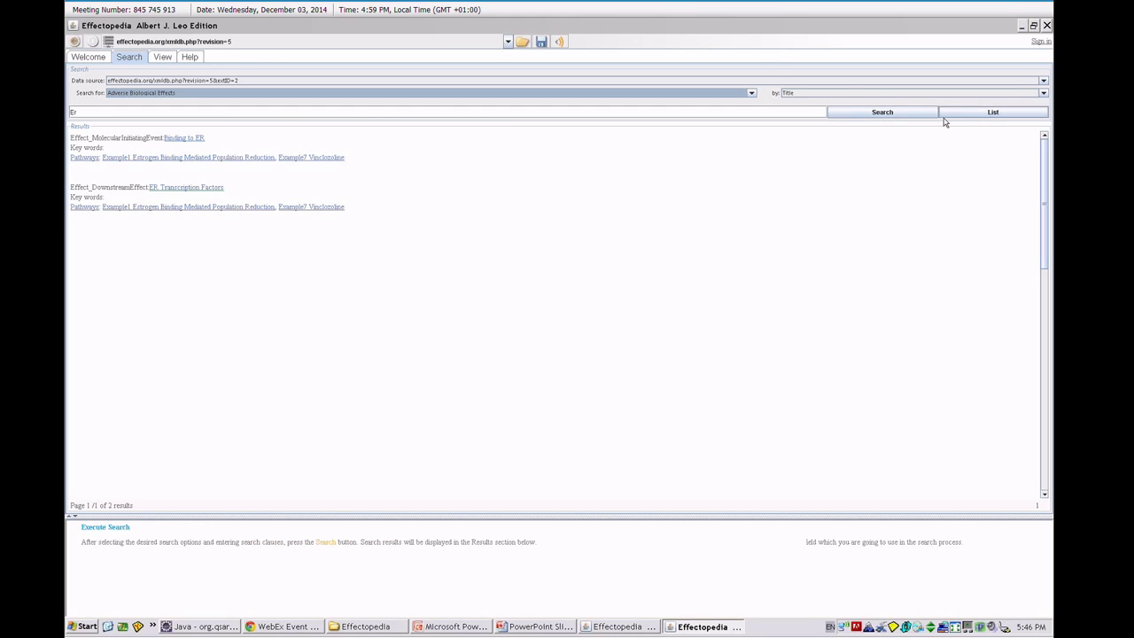
left_click(993, 114)
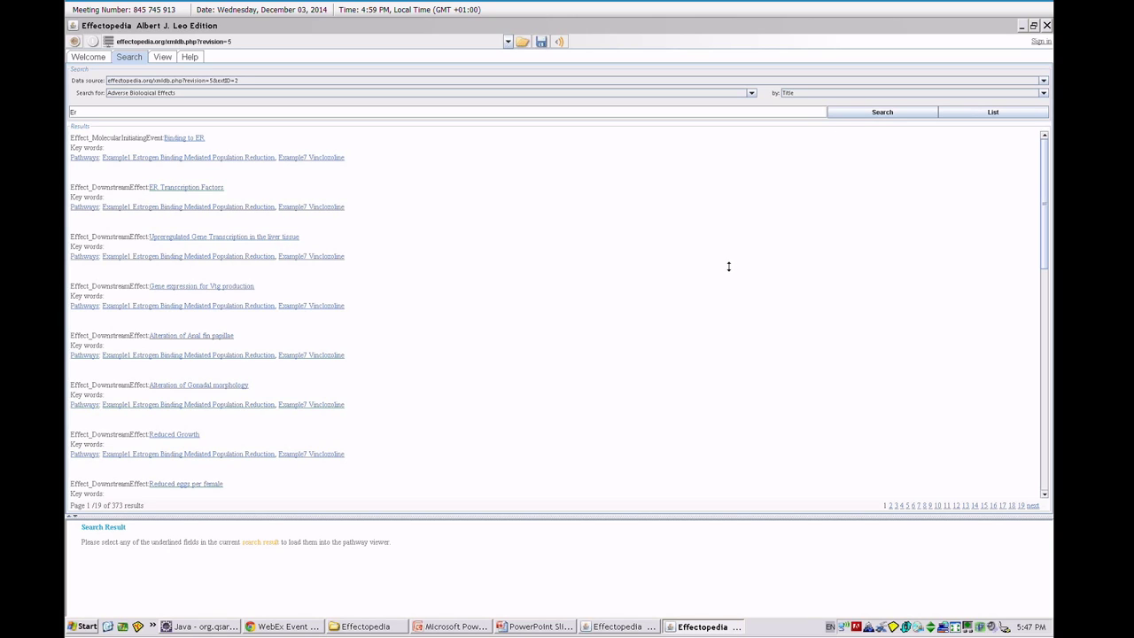
left_click_drag(724, 266, 708, 395)
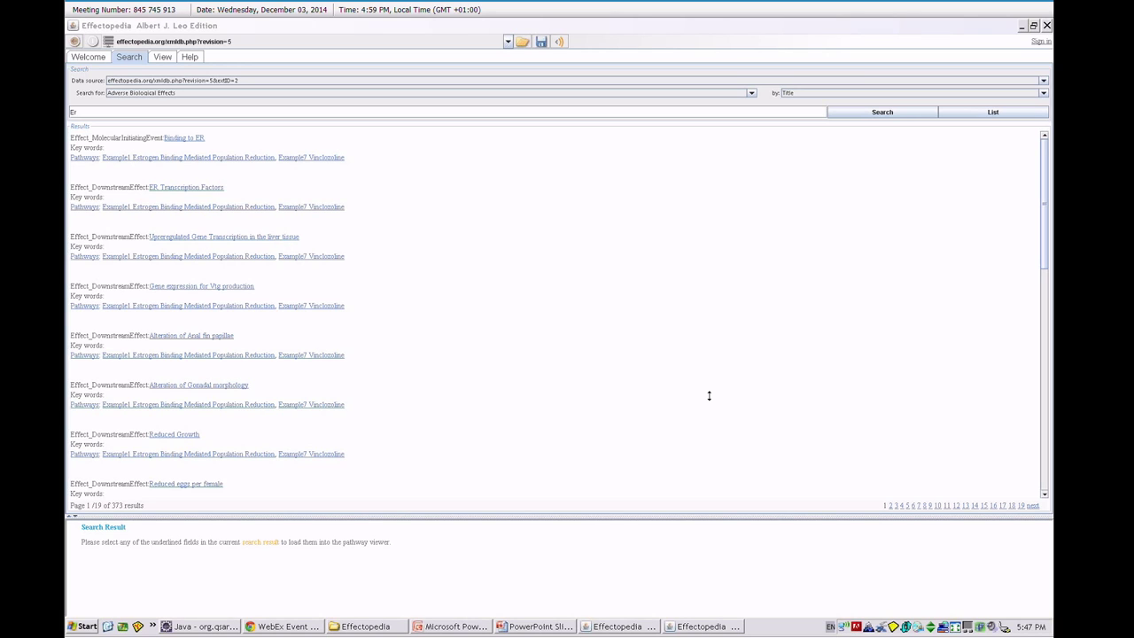
- Change the search target to Chemical and Case Studies and list all entries of that type
mouse_move(578, 92)
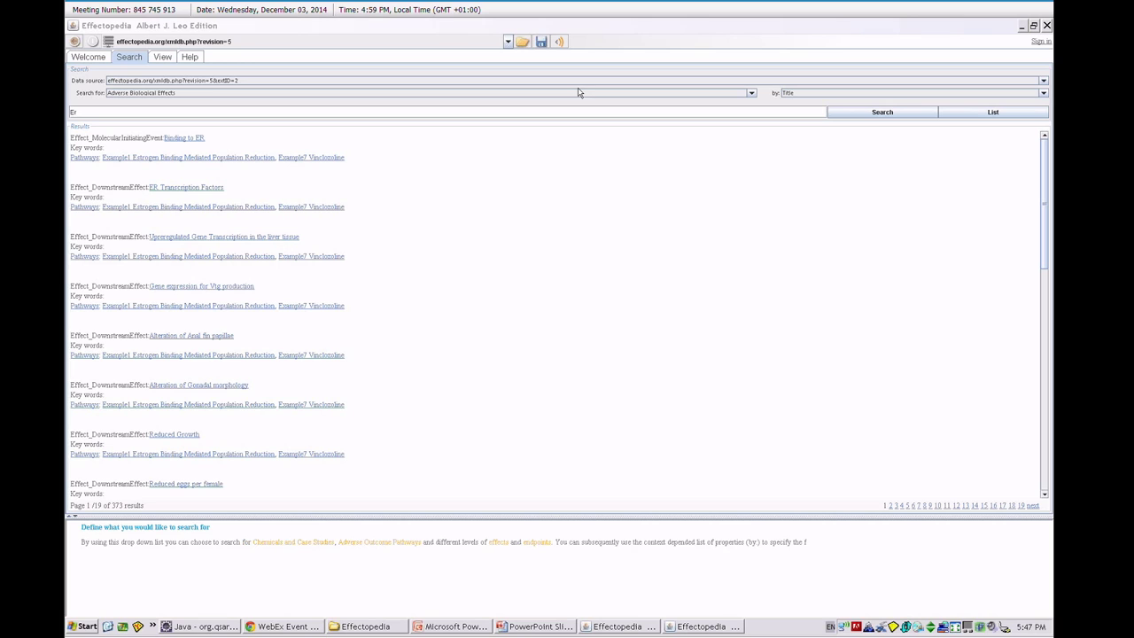
left_click(519, 112)
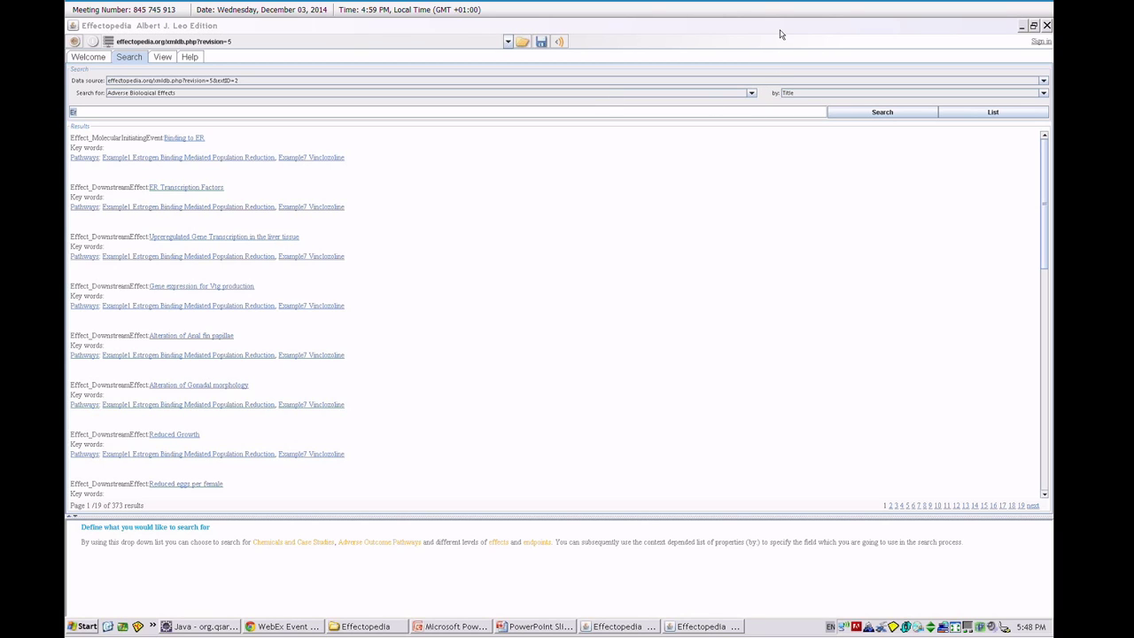
left_click(751, 92)
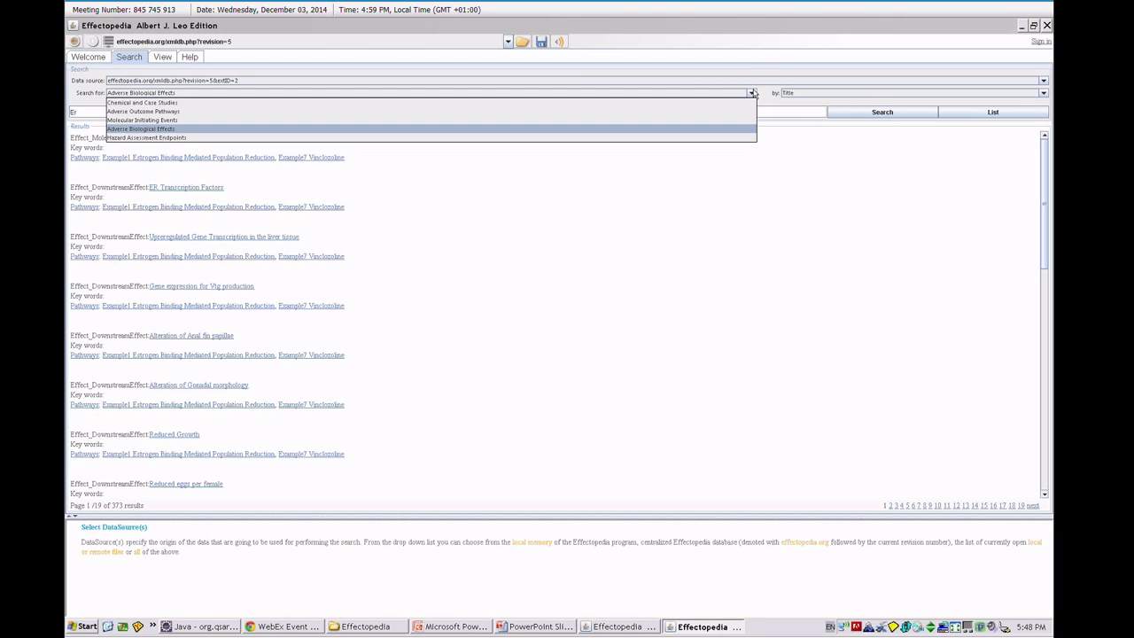
left_click(663, 103)
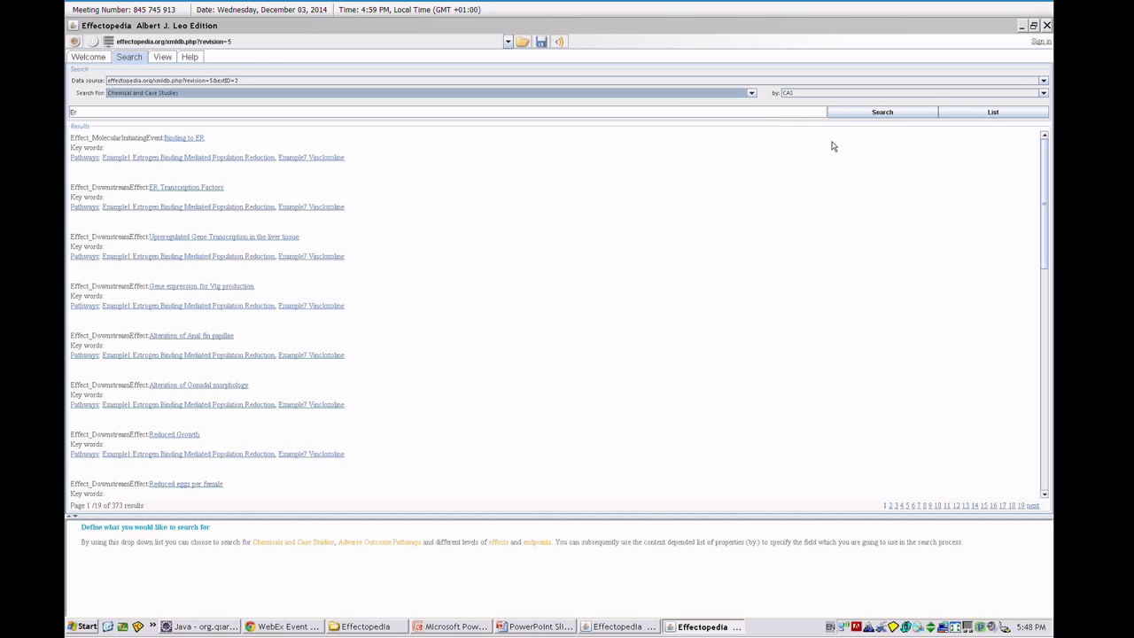
left_click(992, 115)
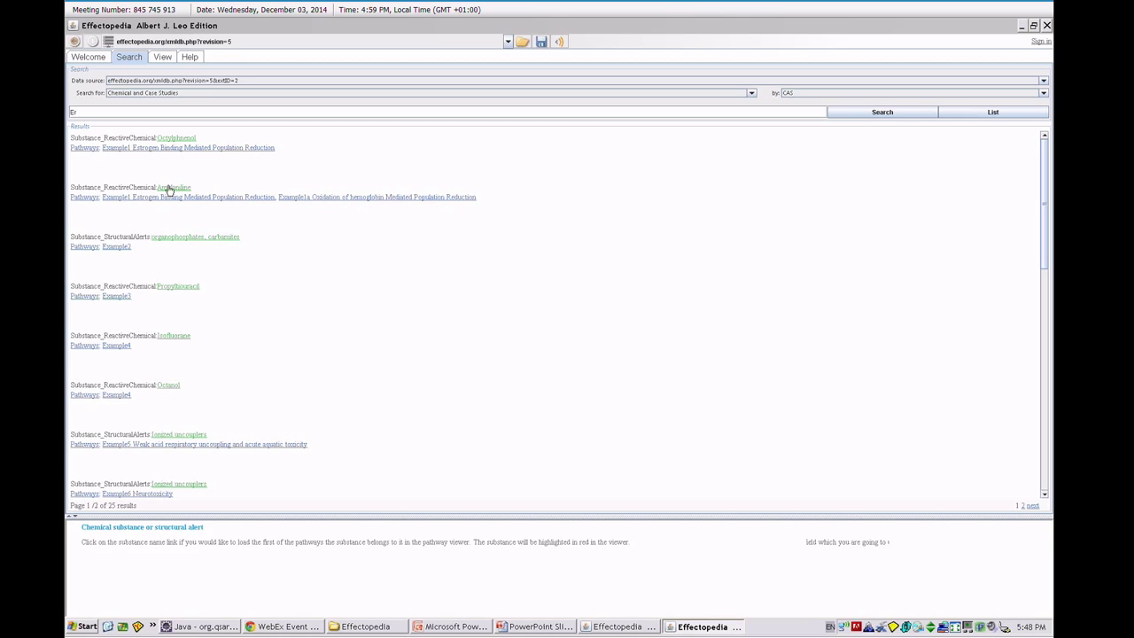
- Load all pathways containing Amylaniline and arrange the diagram's vertical axis by Sex
left_click(85, 199)
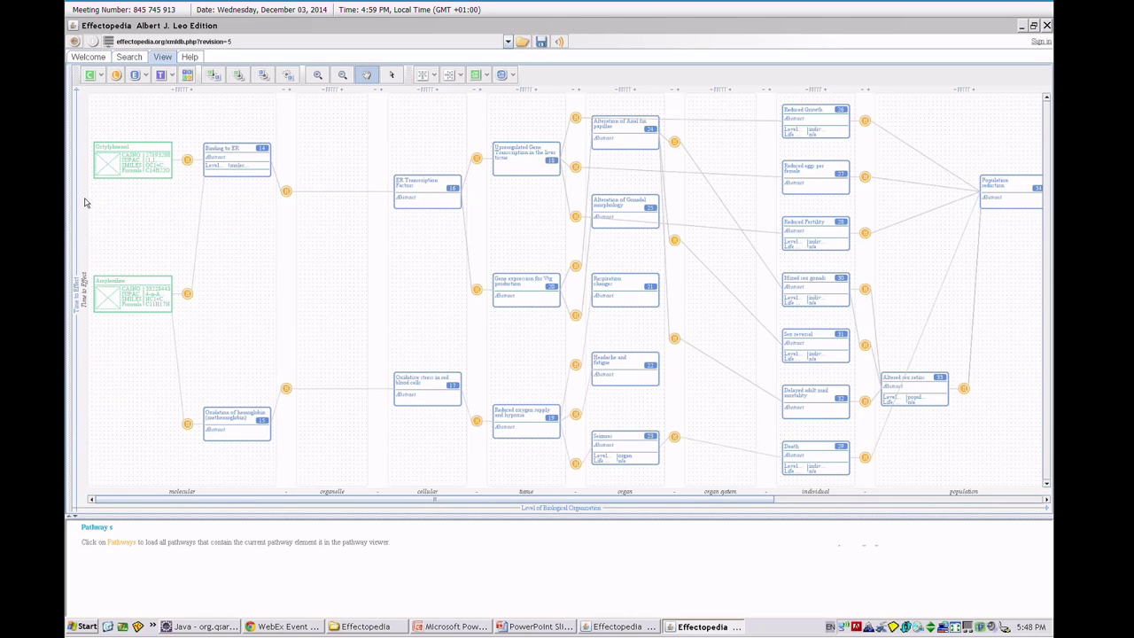
left_click(76, 285)
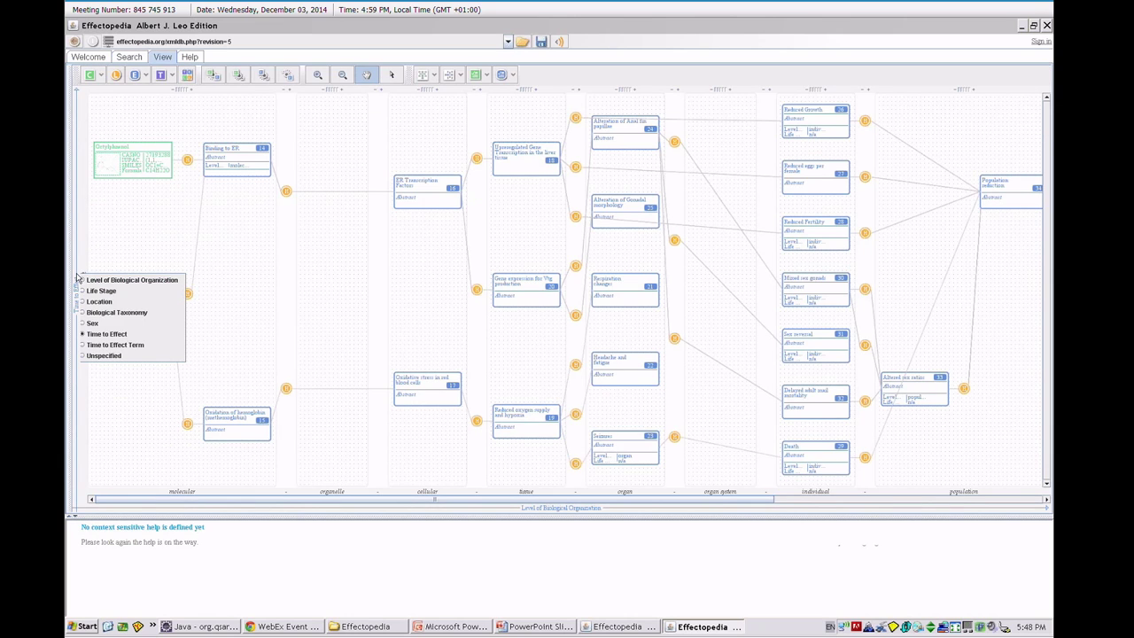
left_click(93, 324)
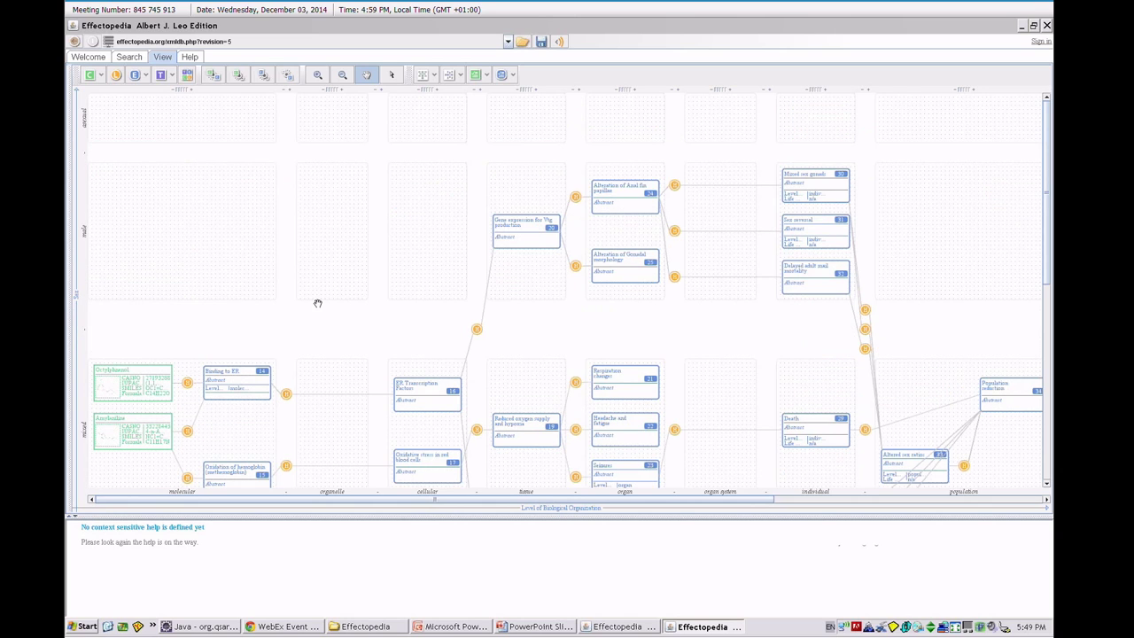
left_click_drag(316, 298, 314, 206)
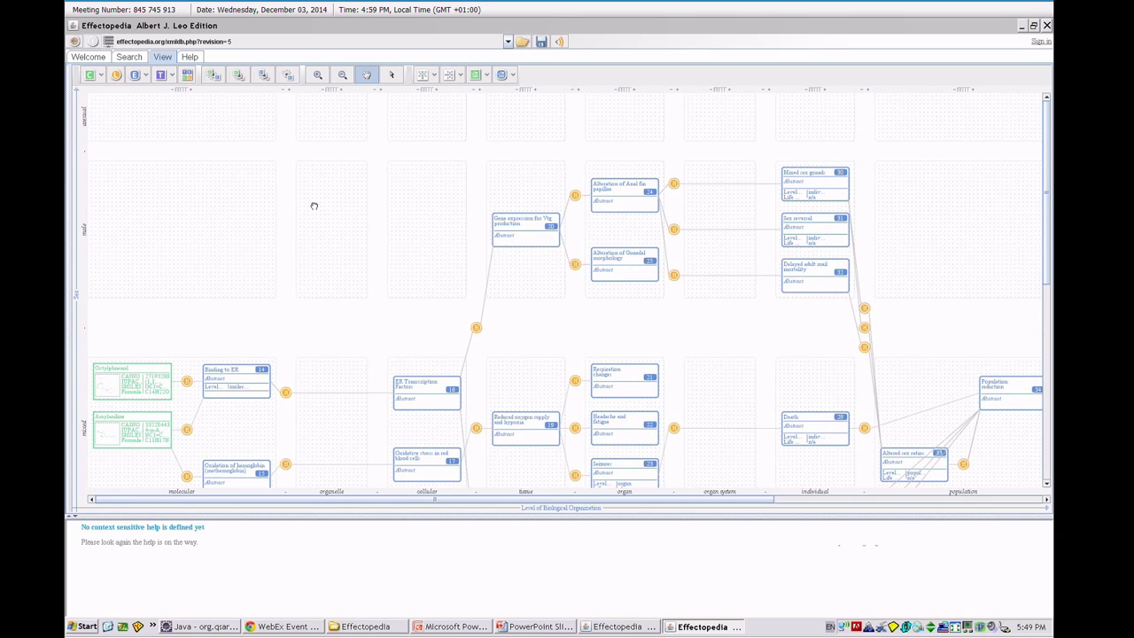
scroll(314, 205, "down", 3)
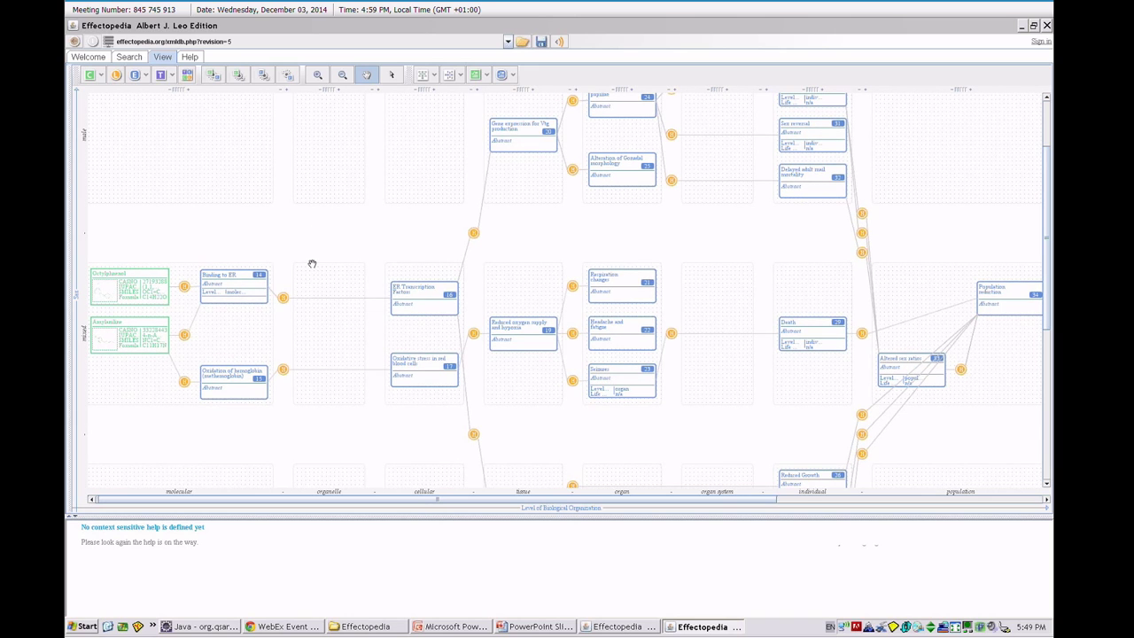
scroll(312, 263, "up", 1)
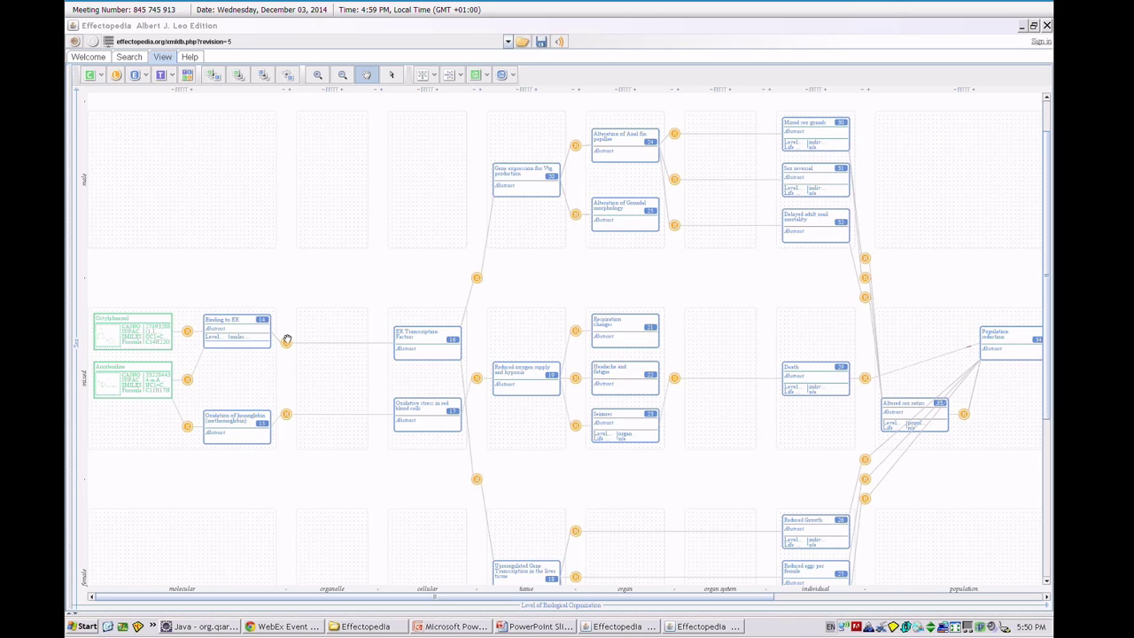
left_click(188, 381)
- Return to the database search and search Molecular Initiating Events by title for "death"
left_click(129, 59)
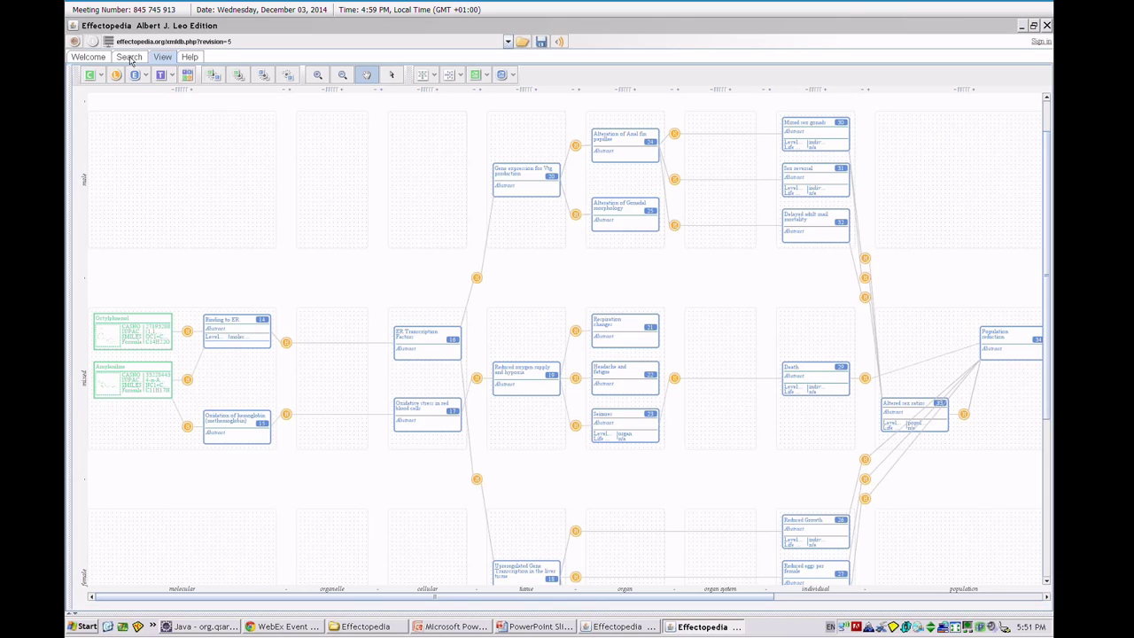
left_click(130, 59)
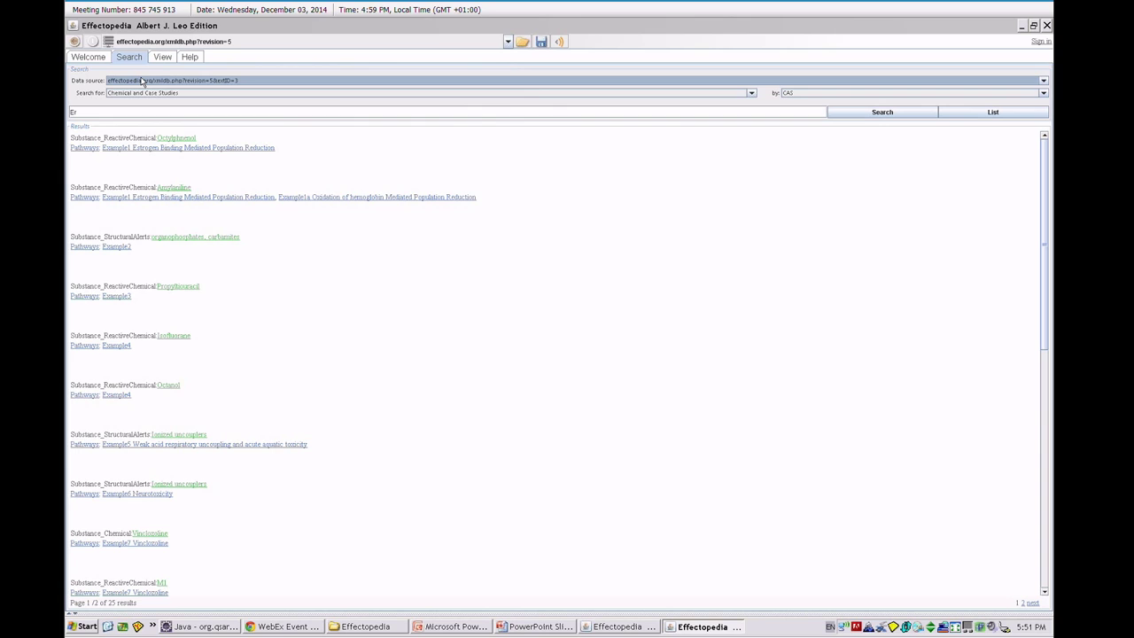
left_click(172, 96)
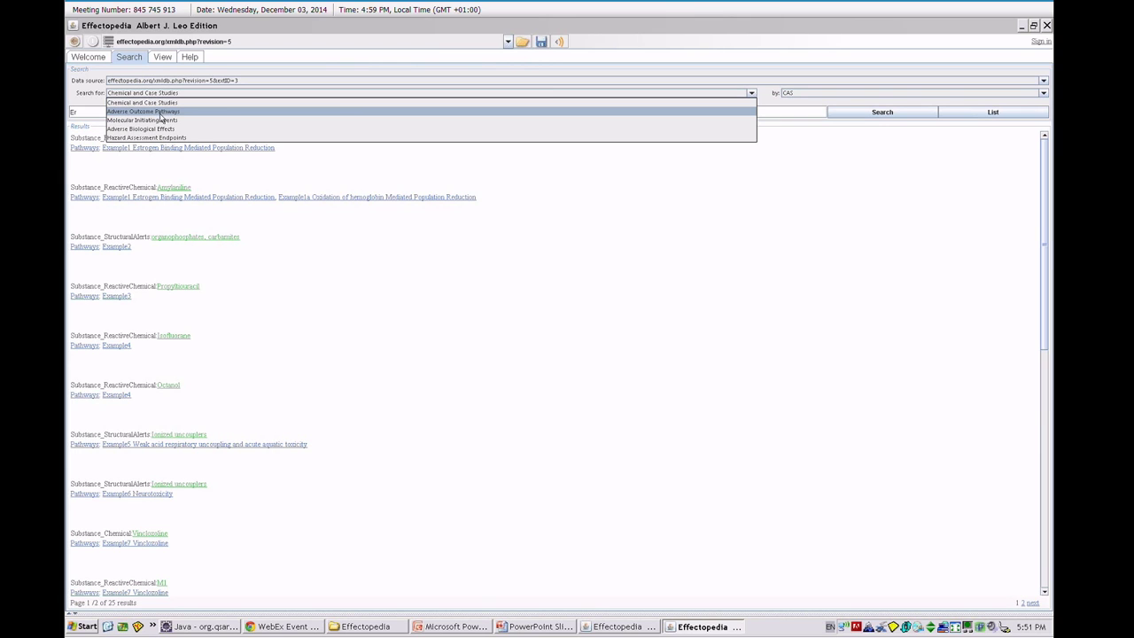
left_click(161, 123)
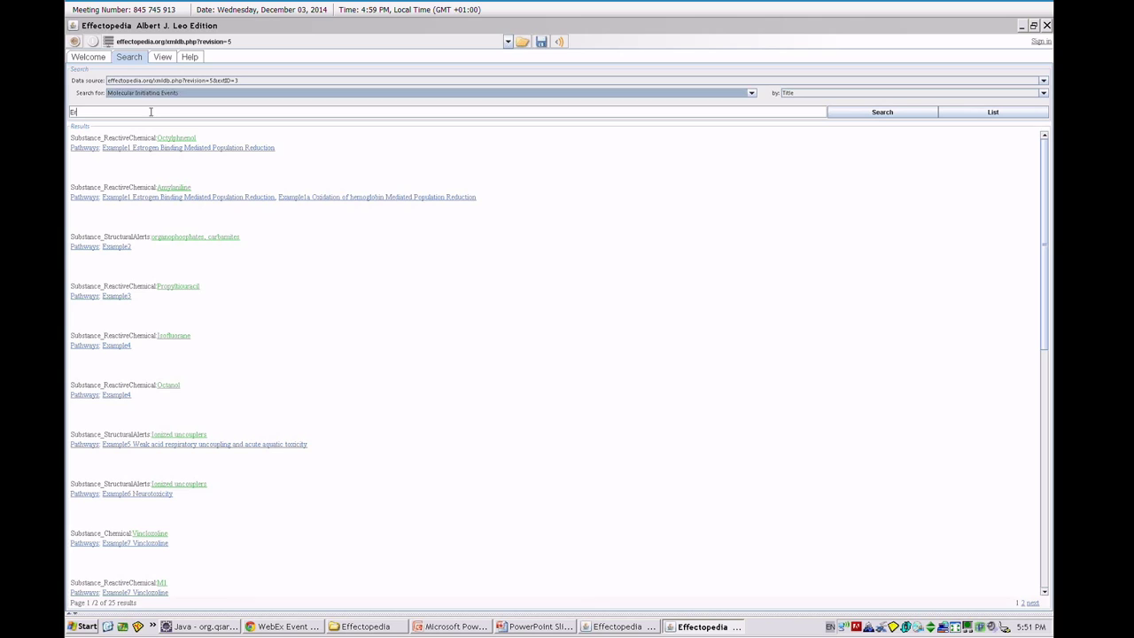
type("De")
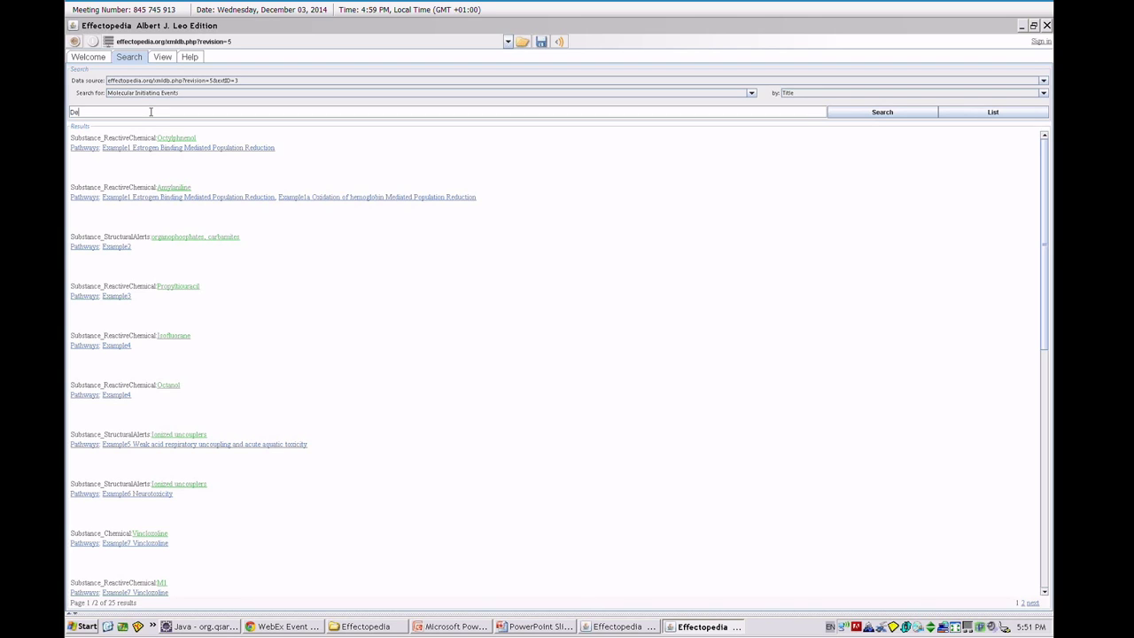
type("athe")
key("Return")
double_click(151, 111)
key("BackSpace")
type("death")
key("Return")
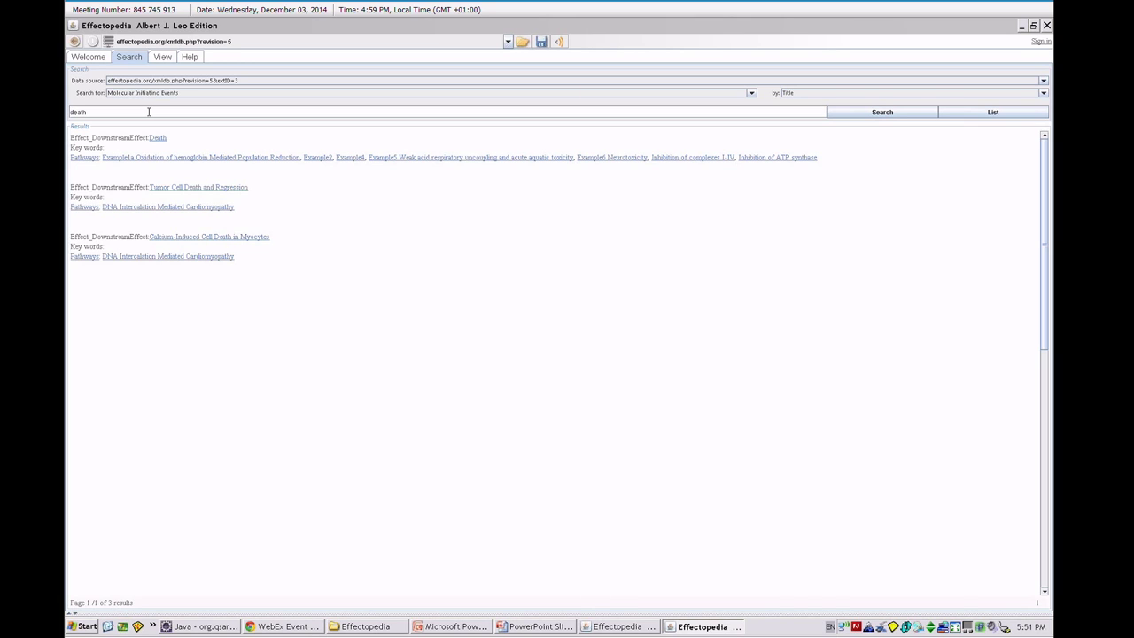
- Load all pathways containing the Death effect and open that effect's details from the diagram
left_click(84, 159)
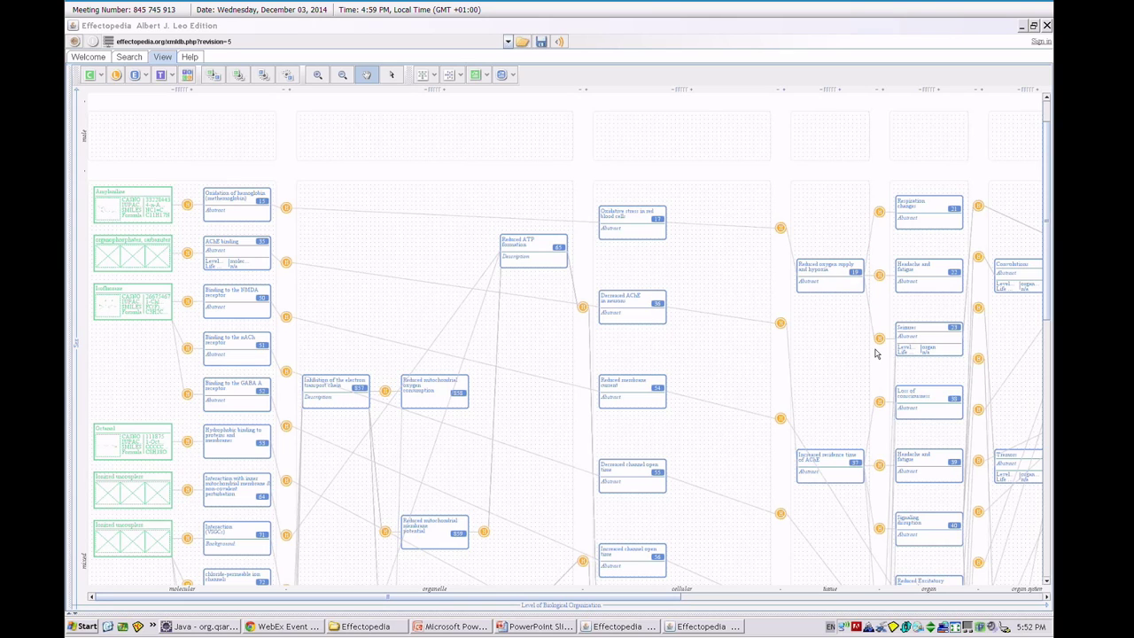
left_click(609, 599)
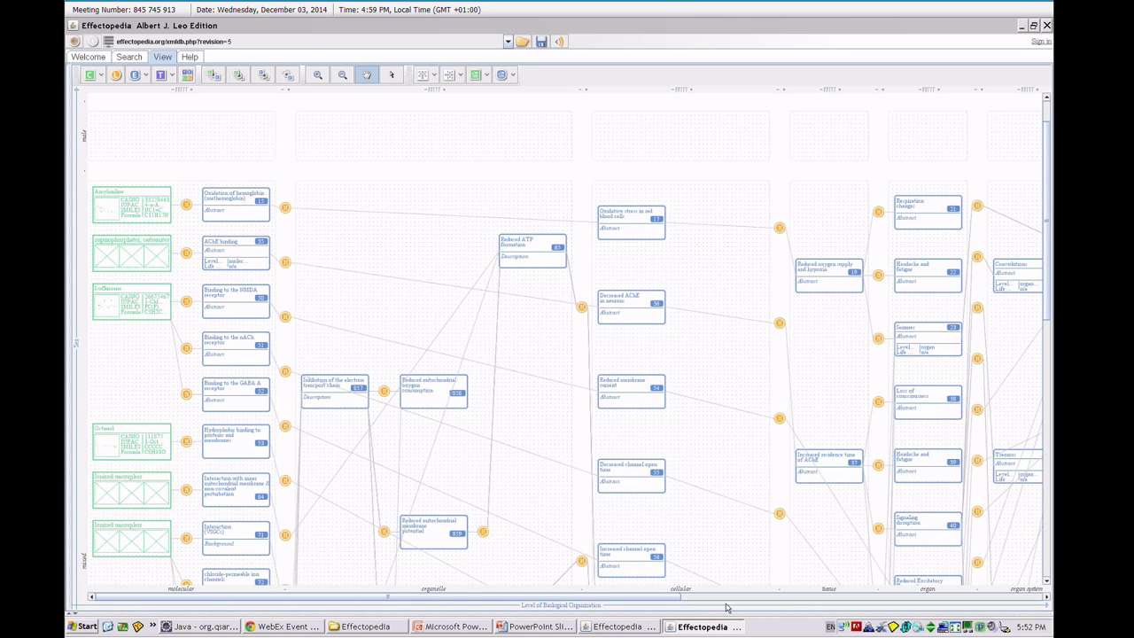
scroll(726, 608, "right", 2)
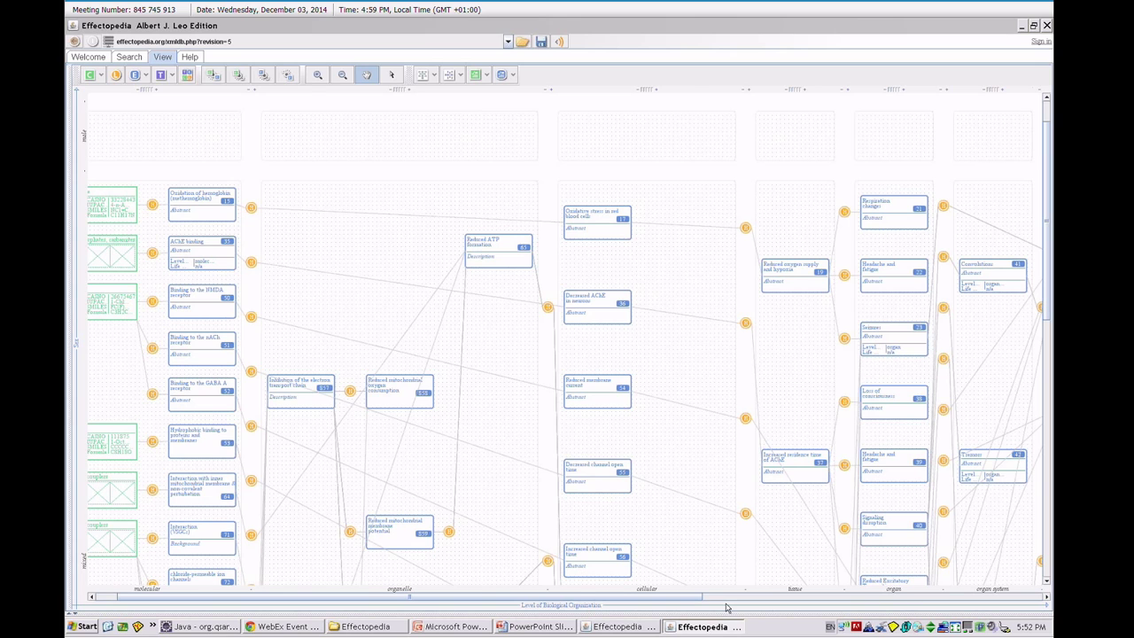
scroll(726, 608, "right", 9)
left_click(931, 255)
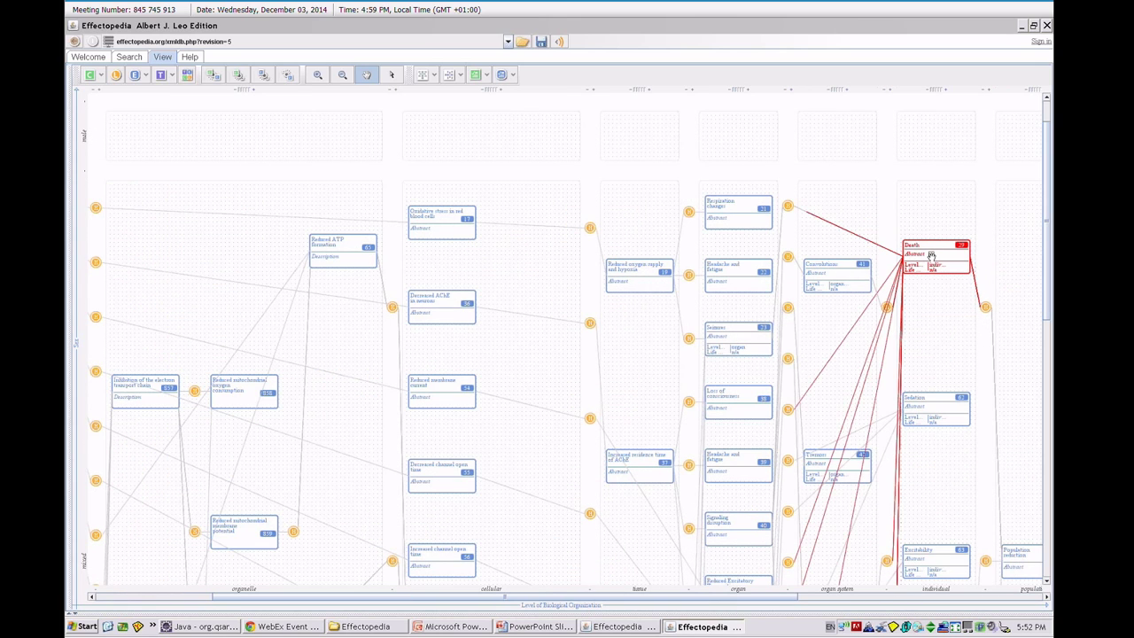
double_click(928, 256)
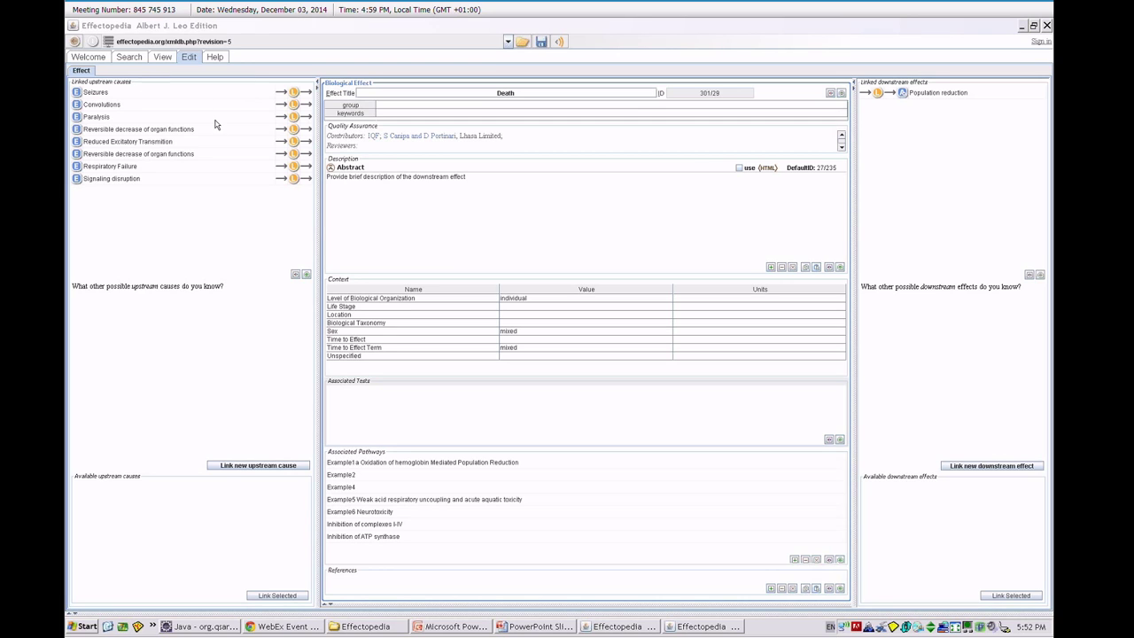
- Trace the upstream causes of Death through Paralysis, Signaling disruption and Disruption of homeostasis of neuronal networks to Neuronal membrane potential disruption
left_click(97, 117)
double_click(97, 117)
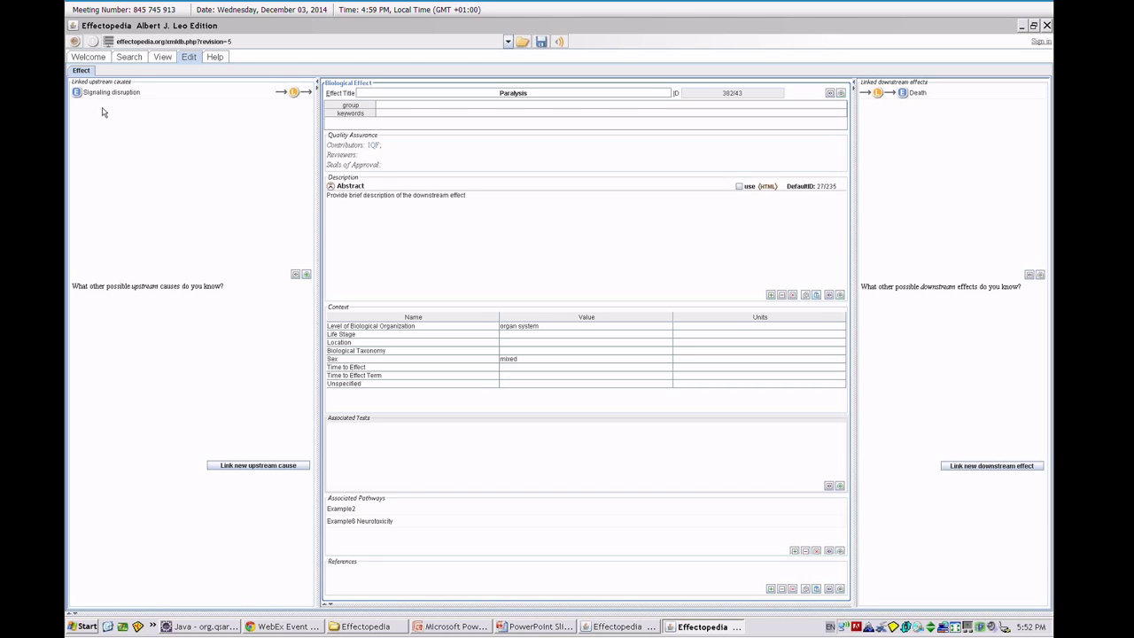
double_click(128, 94)
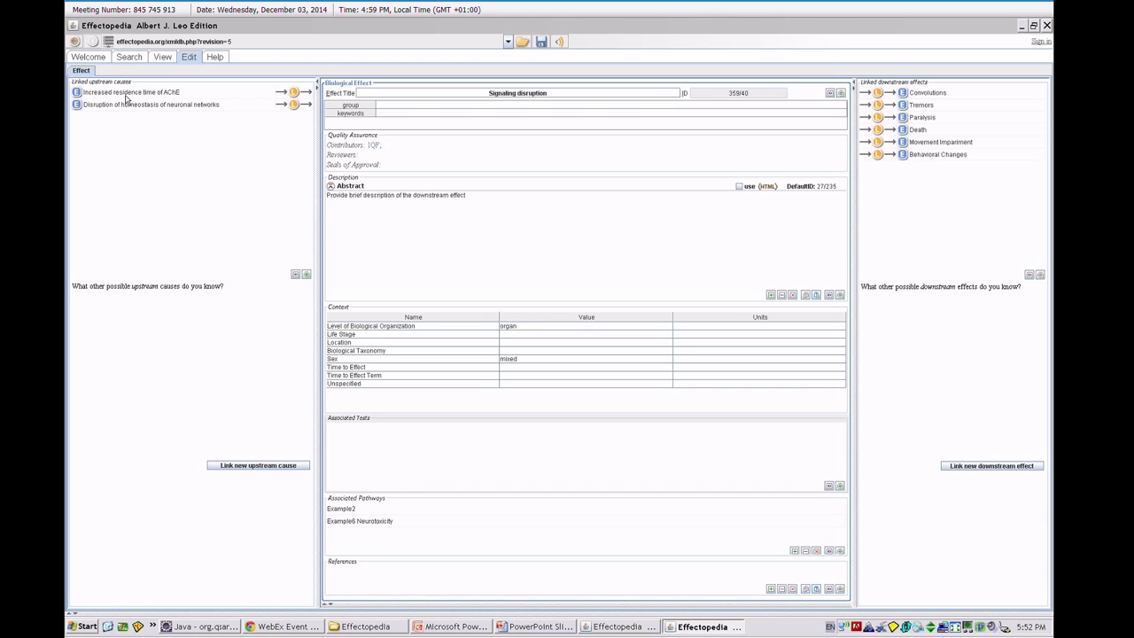
double_click(129, 104)
double_click(129, 93)
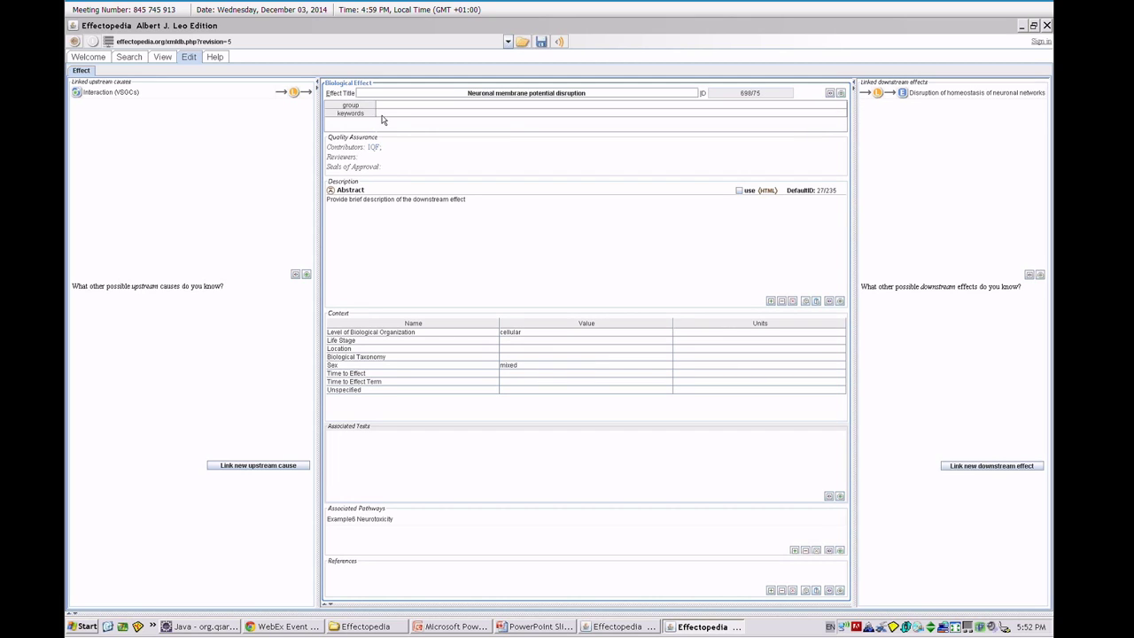
- Inspect the link from Neuronal membrane potential disruption to its downstream effect and open Disruption of homeostasis of neuronal networks
left_click(878, 95)
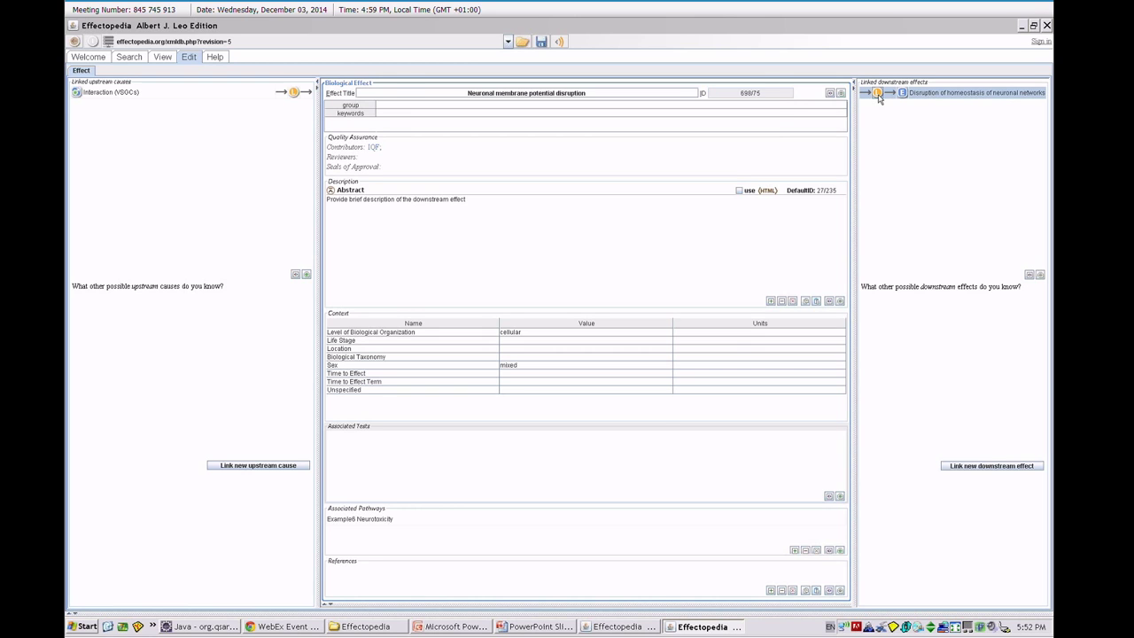
left_click(878, 95)
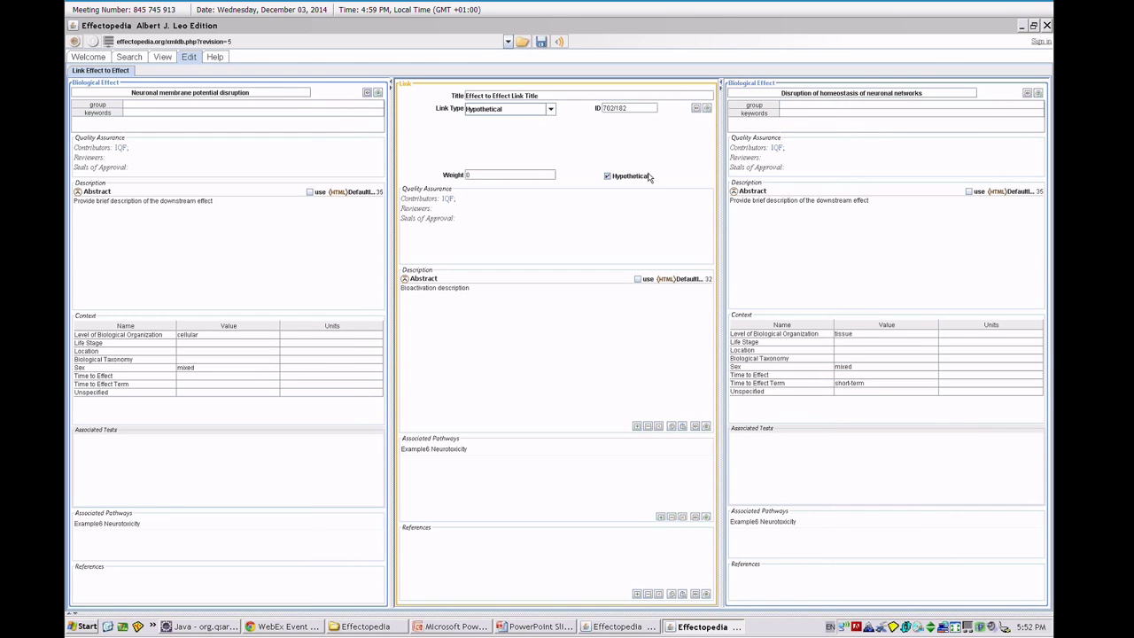
double_click(834, 93)
left_click(834, 94)
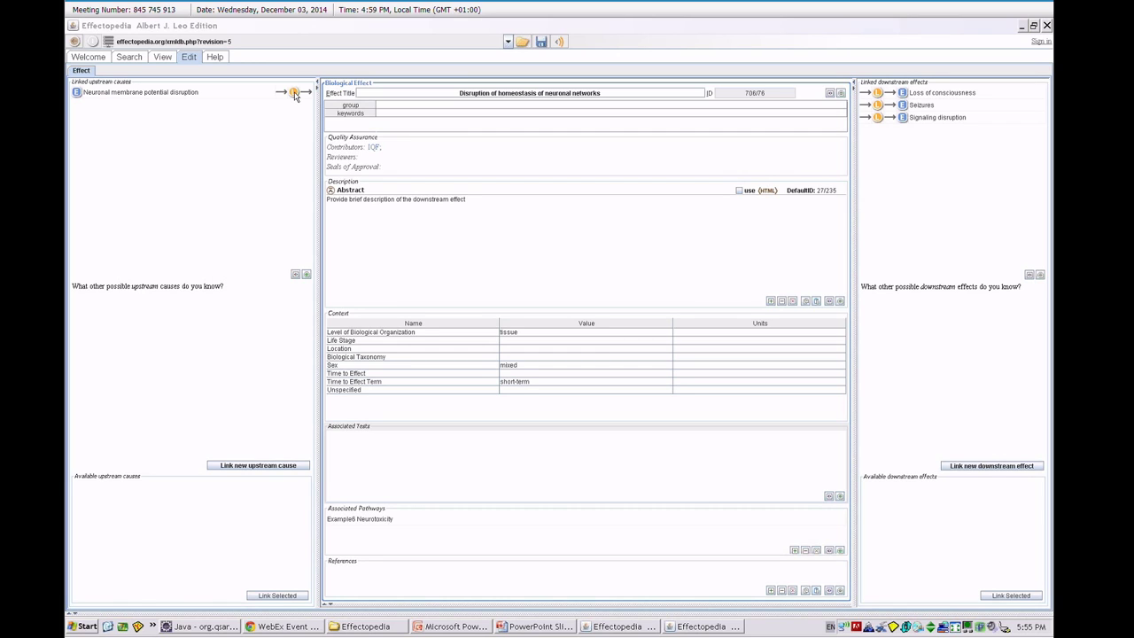
- Load the Example1a hemoglobin oxidation pathway from the death results and open the link between Oxidative stress in red blood cells and Reduced oxygen supply and hypoxia
left_click(132, 60)
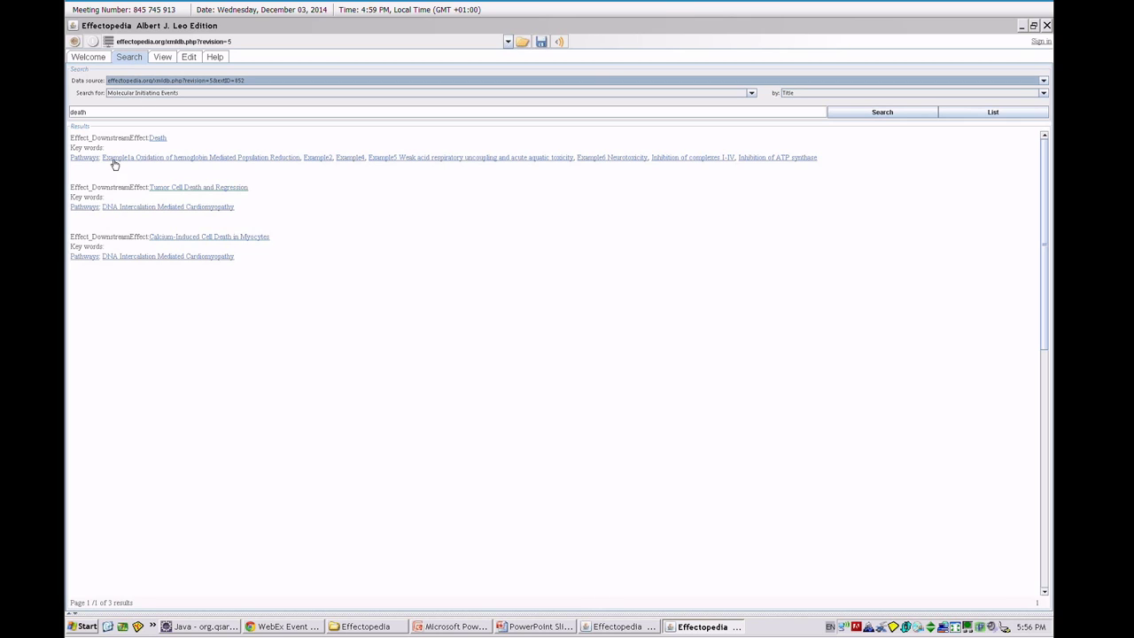
left_click_drag(139, 165, 365, 75)
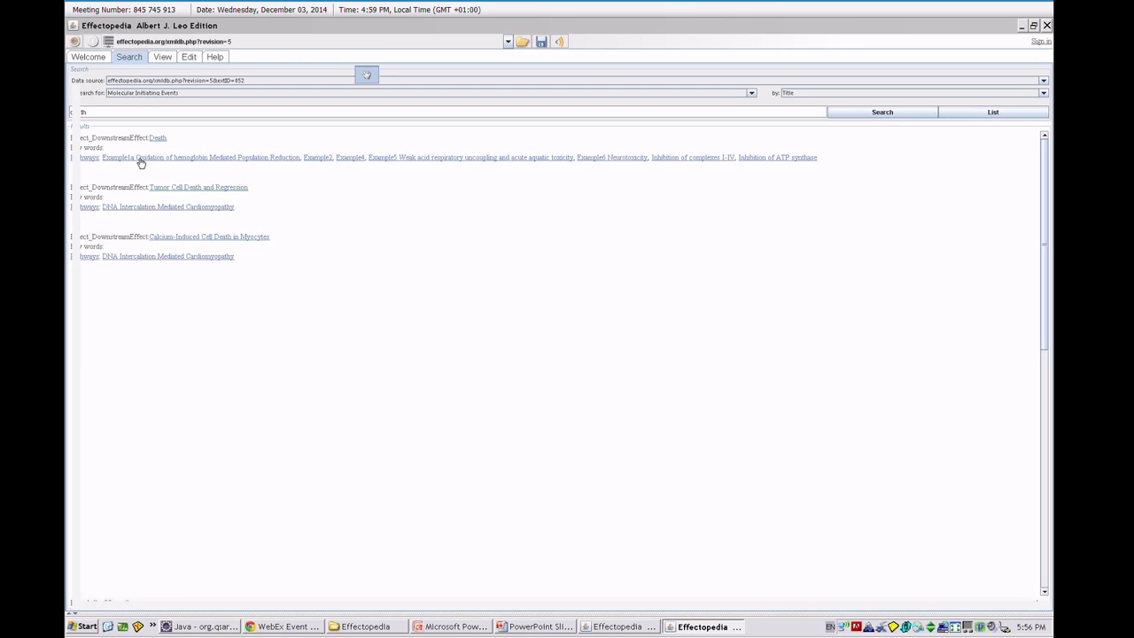
left_click(139, 159)
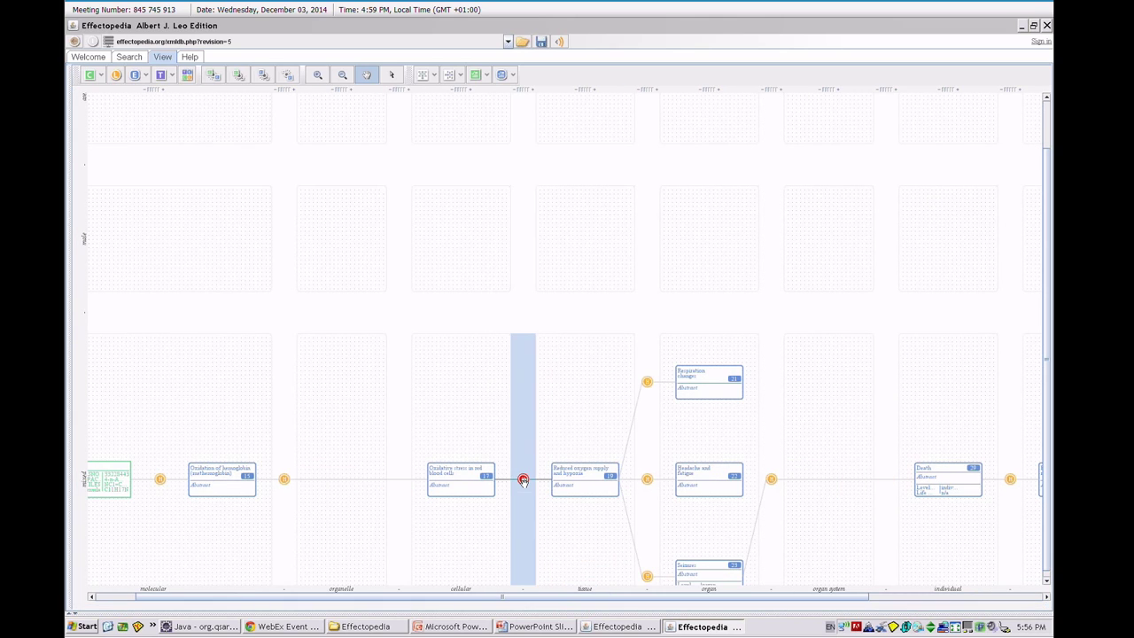
double_click(523, 480)
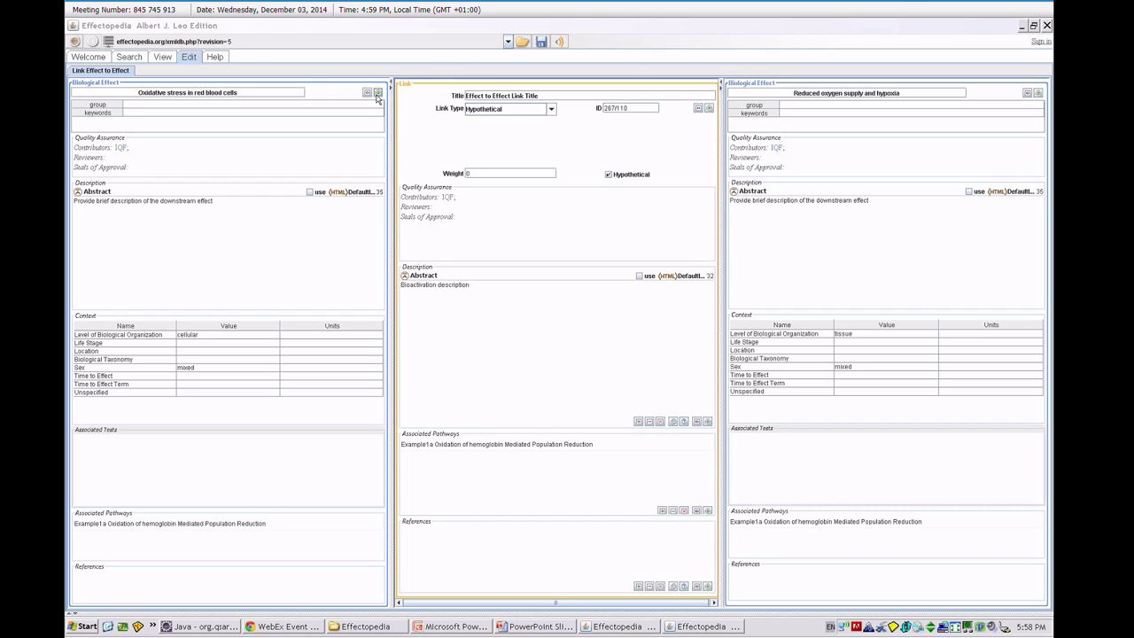
- Check the available data sources and return to the "death" search results
left_click(508, 41)
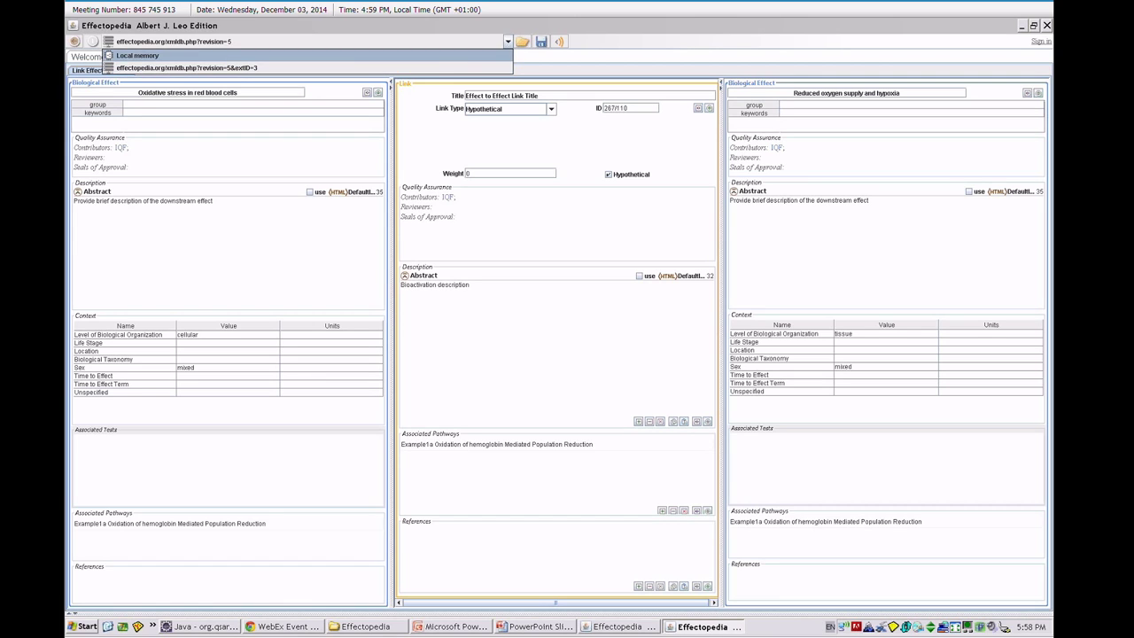
left_click(533, 71)
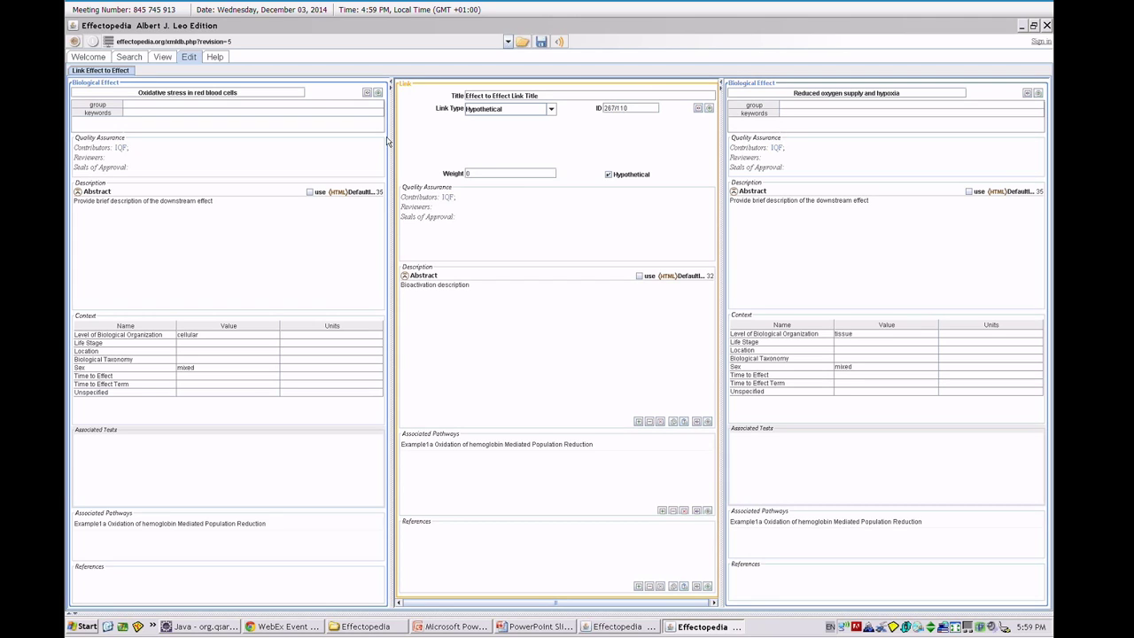
left_click(130, 57)
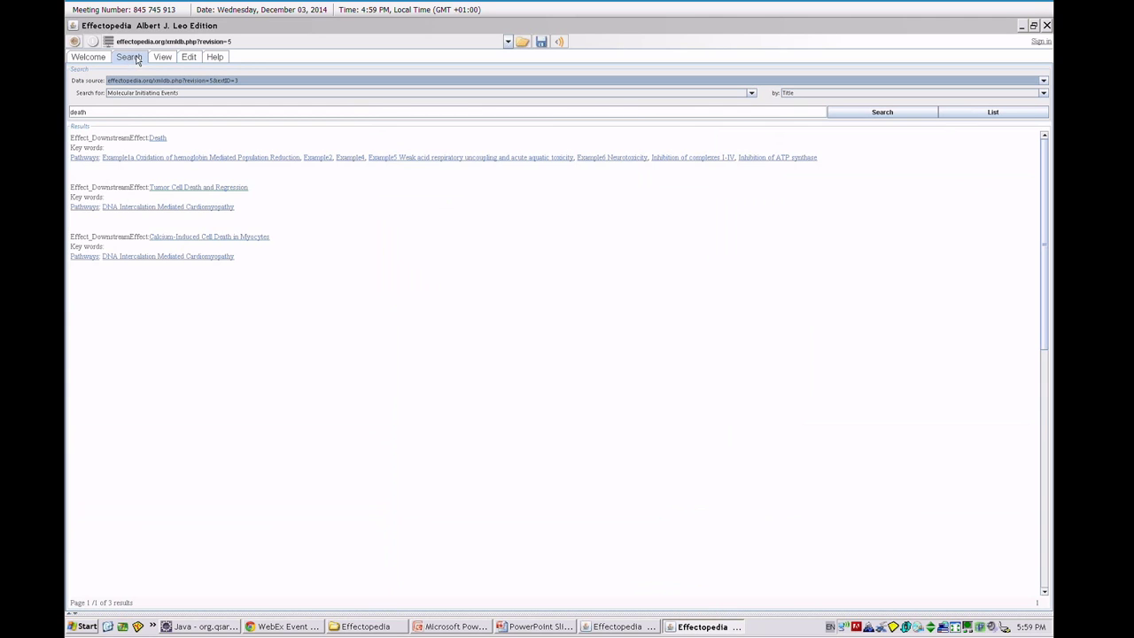
- Start contributing a new adverse outcome pathway and place a Chemical Tested at the molecular level in the male row
left_click(92, 59)
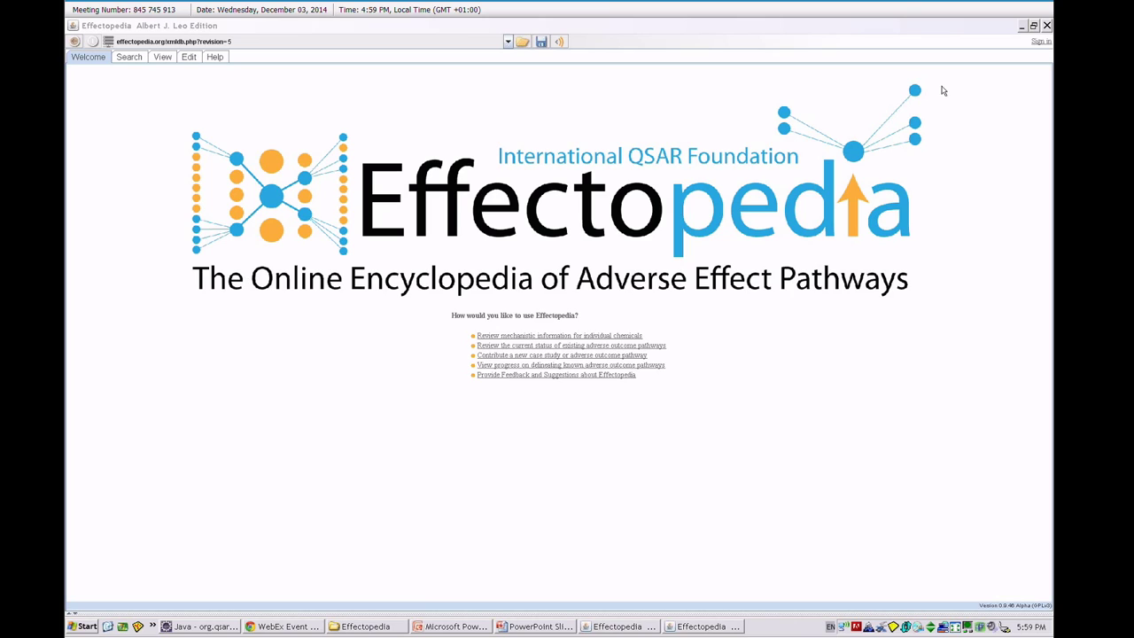
left_click(561, 358)
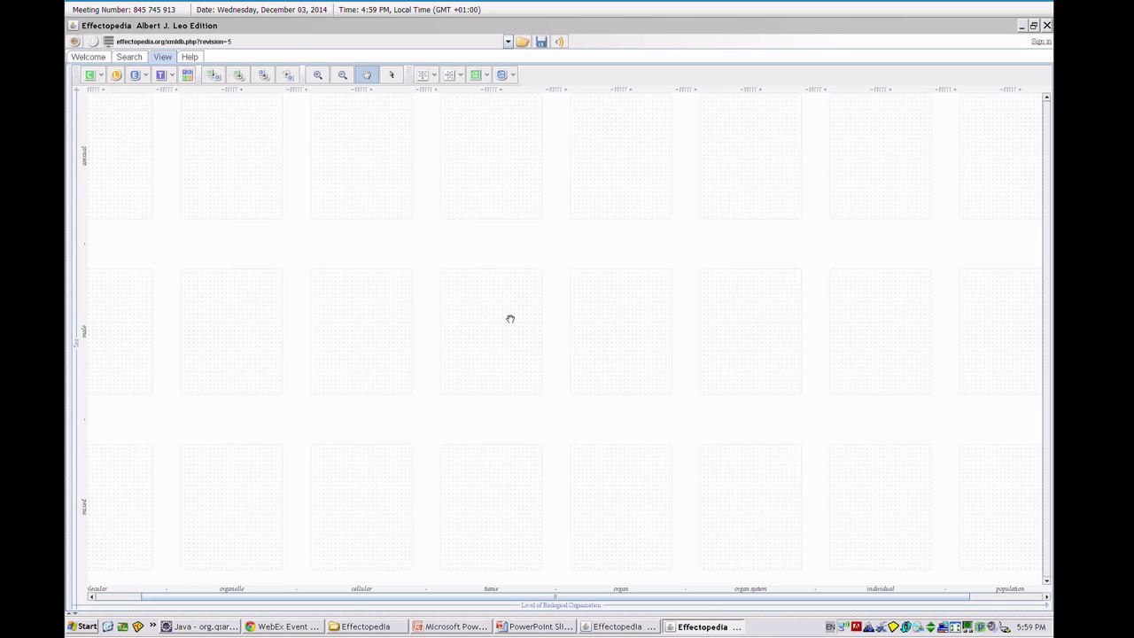
left_click(187, 76)
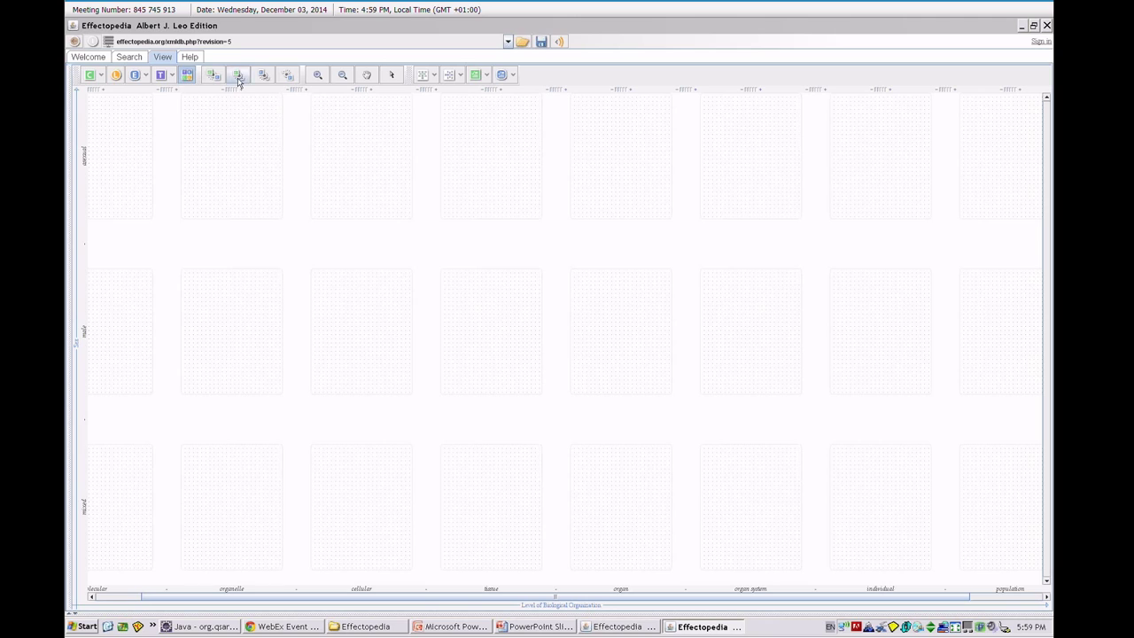
left_click_drag(215, 77, 705, 254)
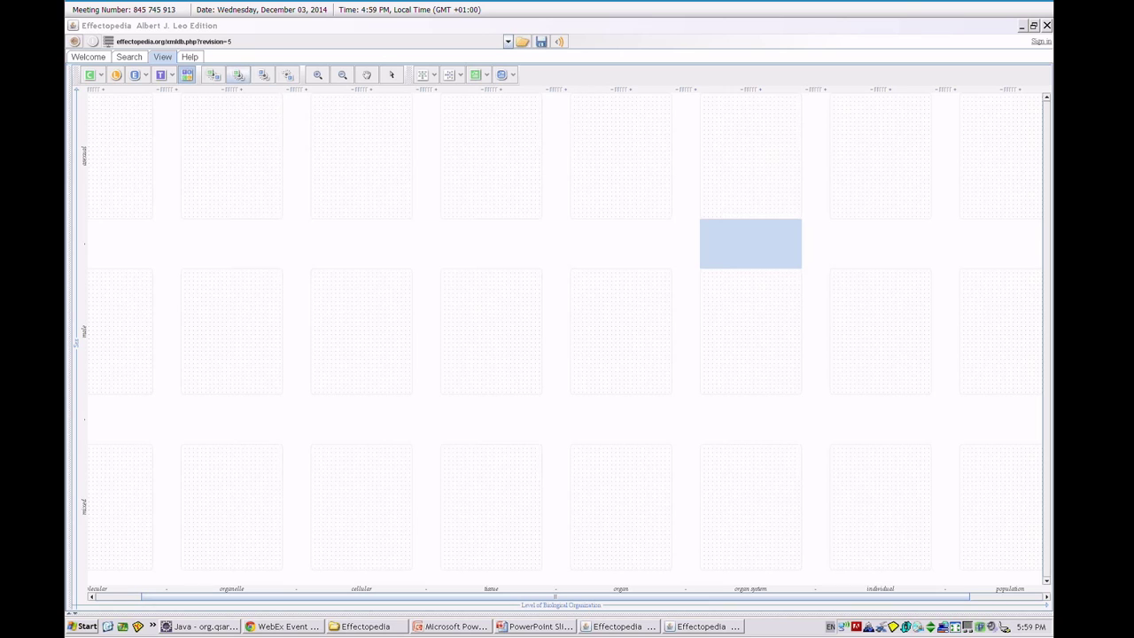
left_click_drag(219, 81, 129, 353)
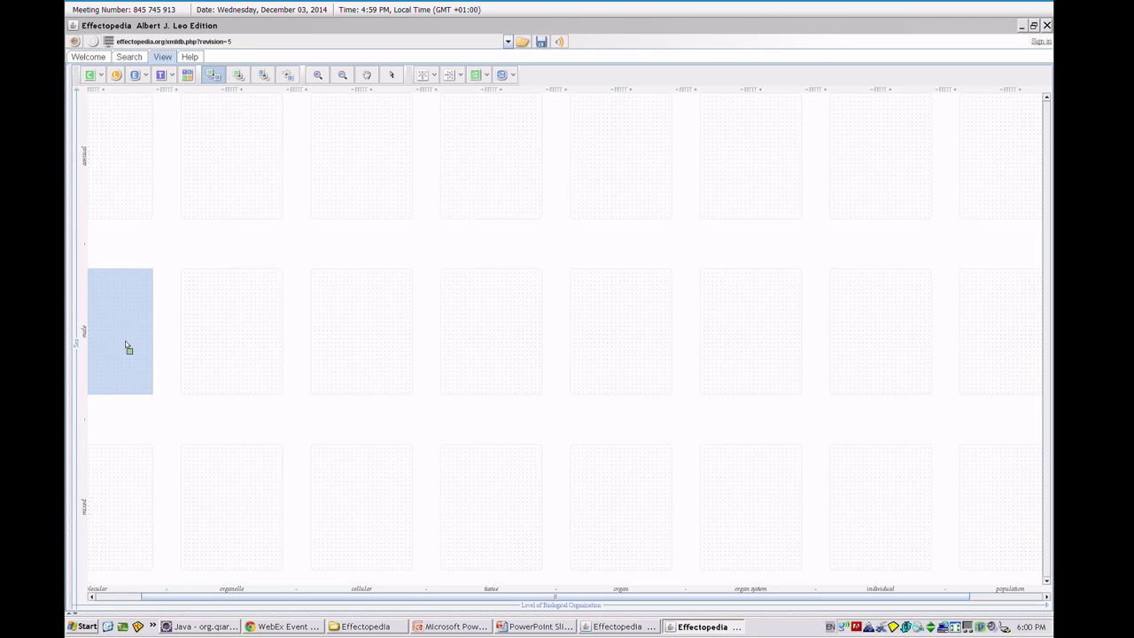
left_click_drag(126, 348, 127, 344)
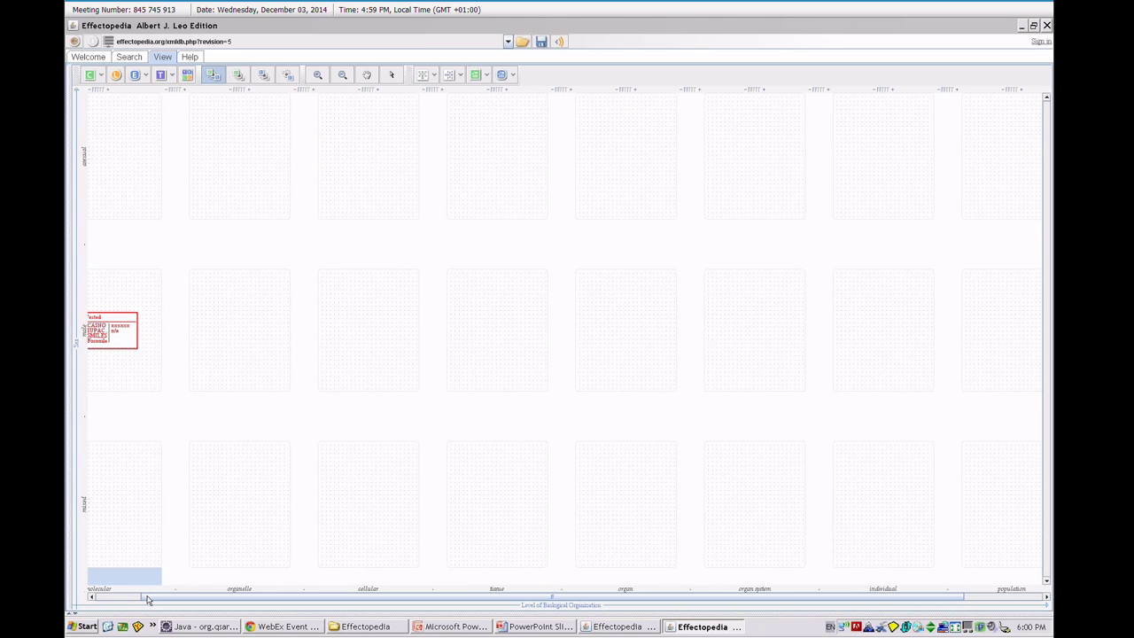
- Complete the linear pathway in the male row from Chemical Tested to an Adverse Outcome at the population level
left_click(89, 595)
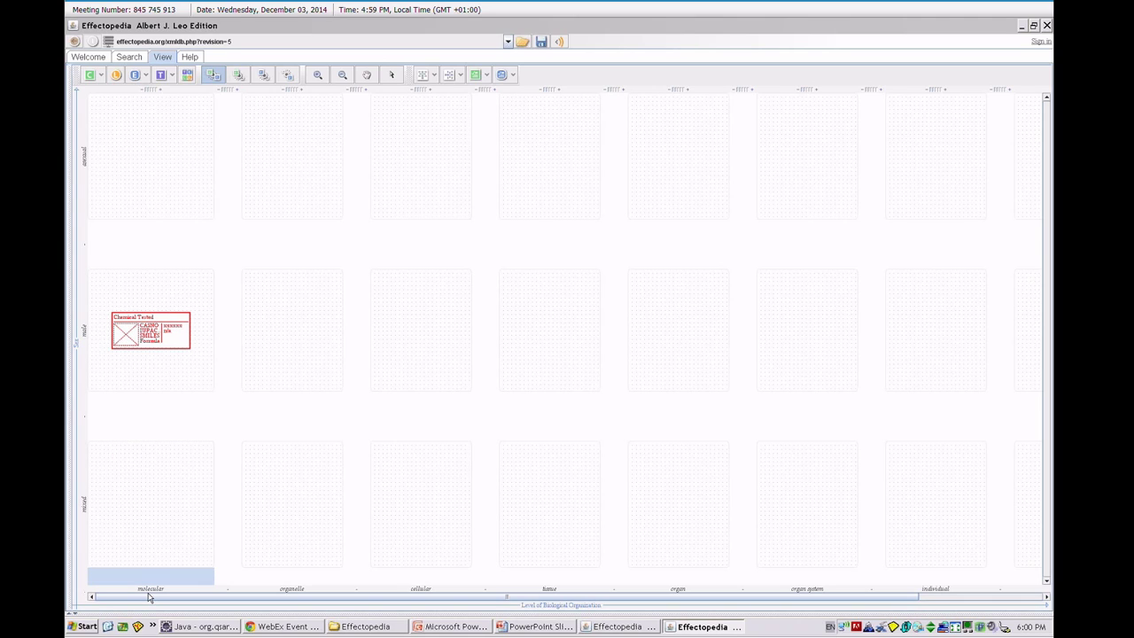
left_click_drag(149, 598, 234, 610)
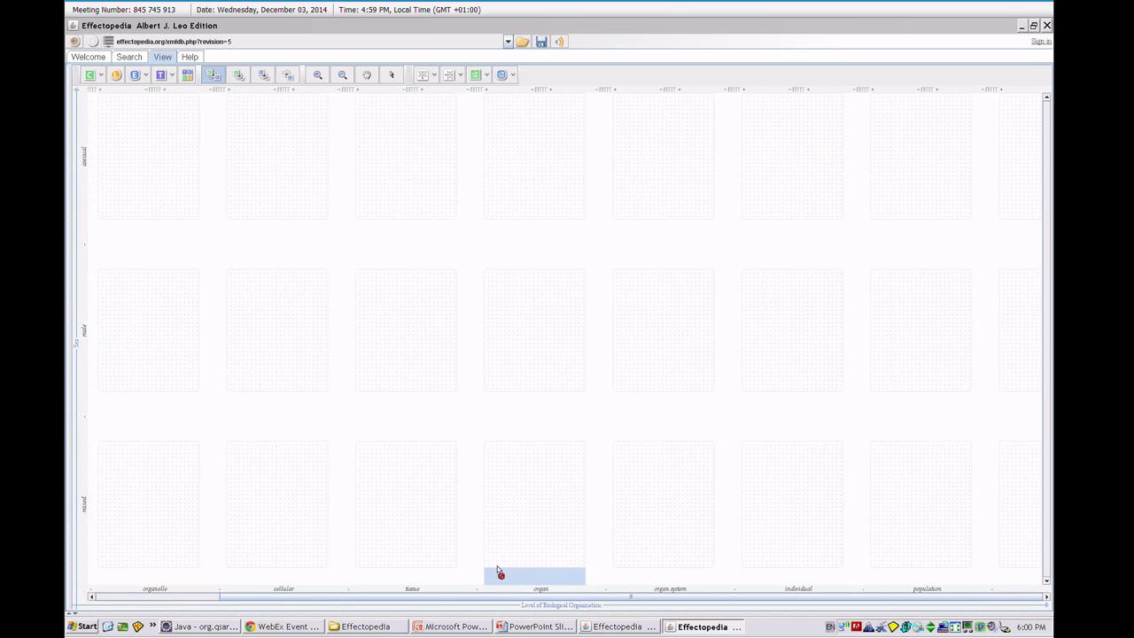
left_click(913, 363)
left_click(301, 505)
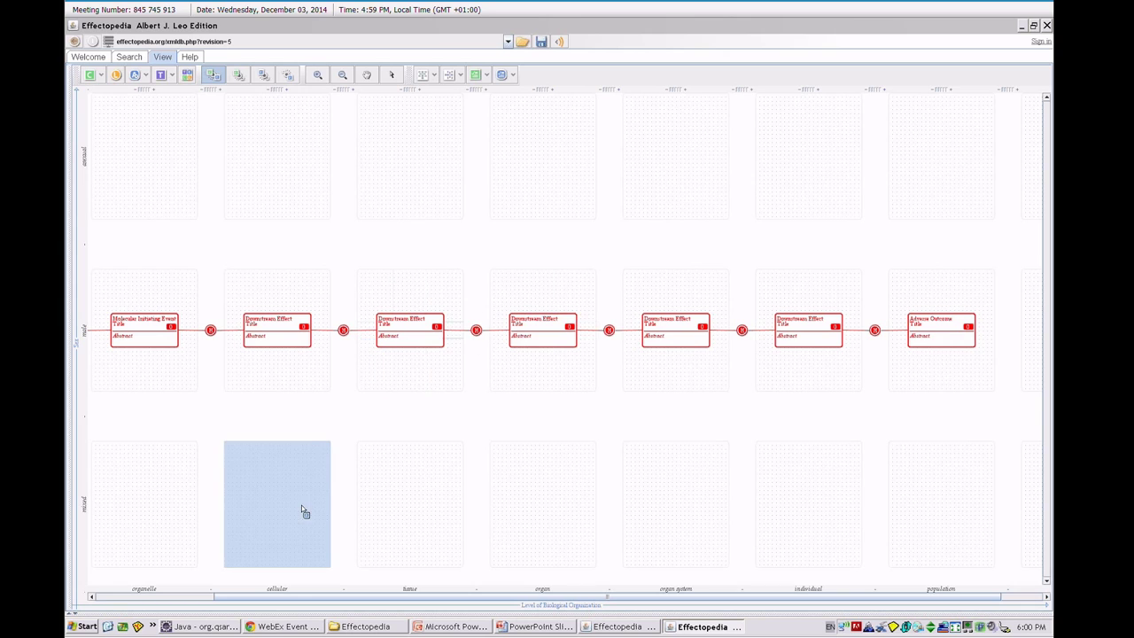
left_click_drag(276, 598, 163, 583)
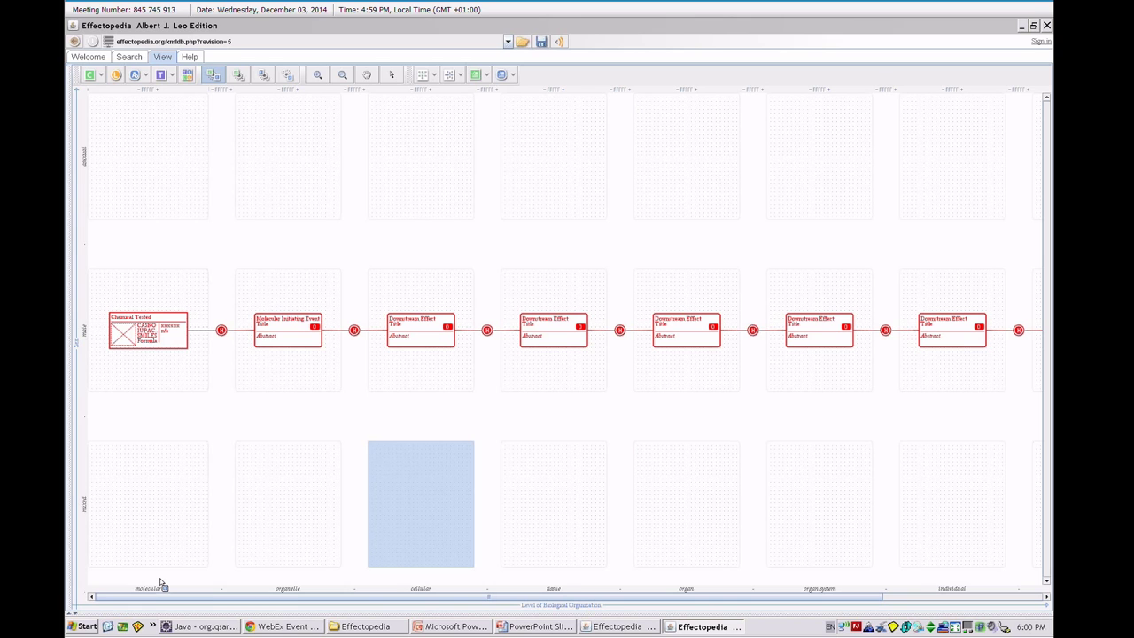
left_click_drag(264, 594, 326, 600)
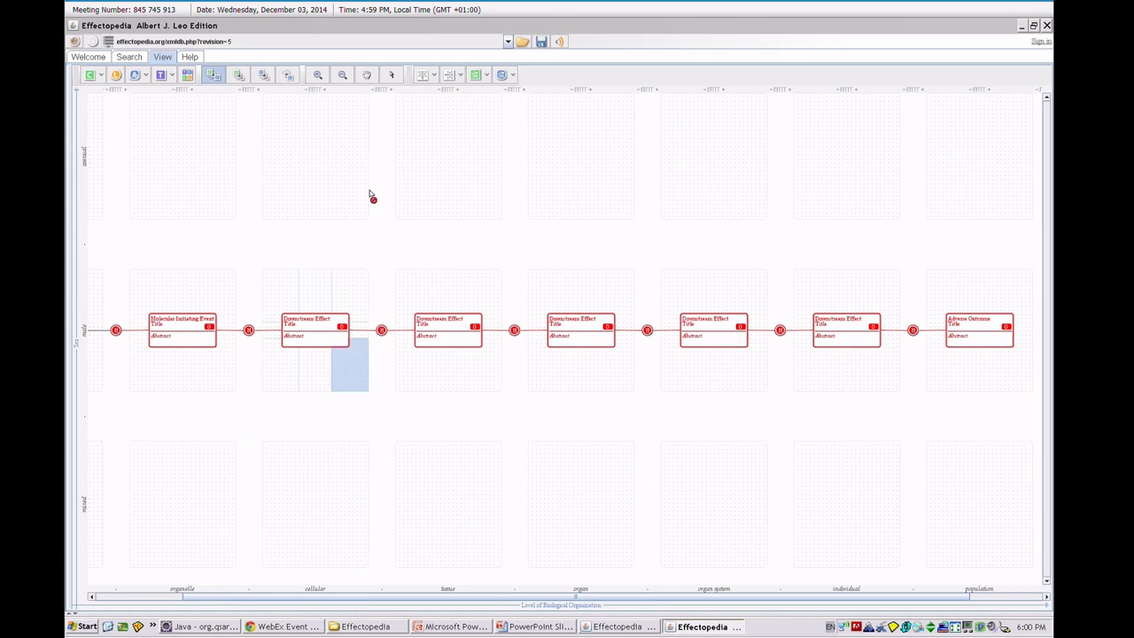
- Remove the Downstream Effects at the cellular and individual levels from the male pathway
left_click(391, 75)
left_click(315, 330)
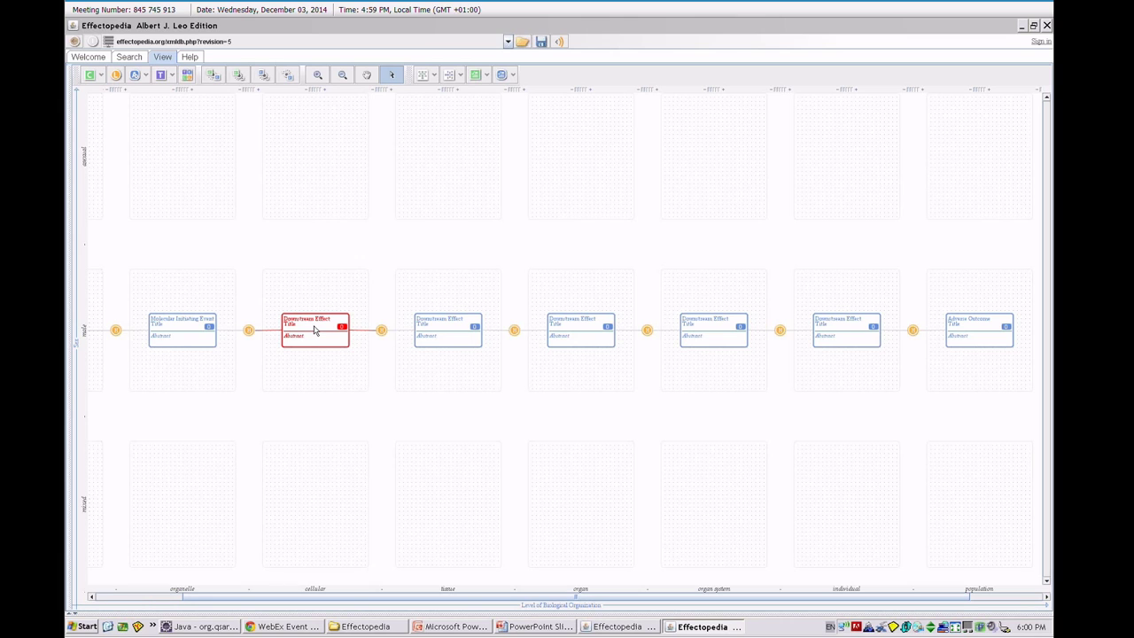
left_click_drag(315, 330, 823, 336)
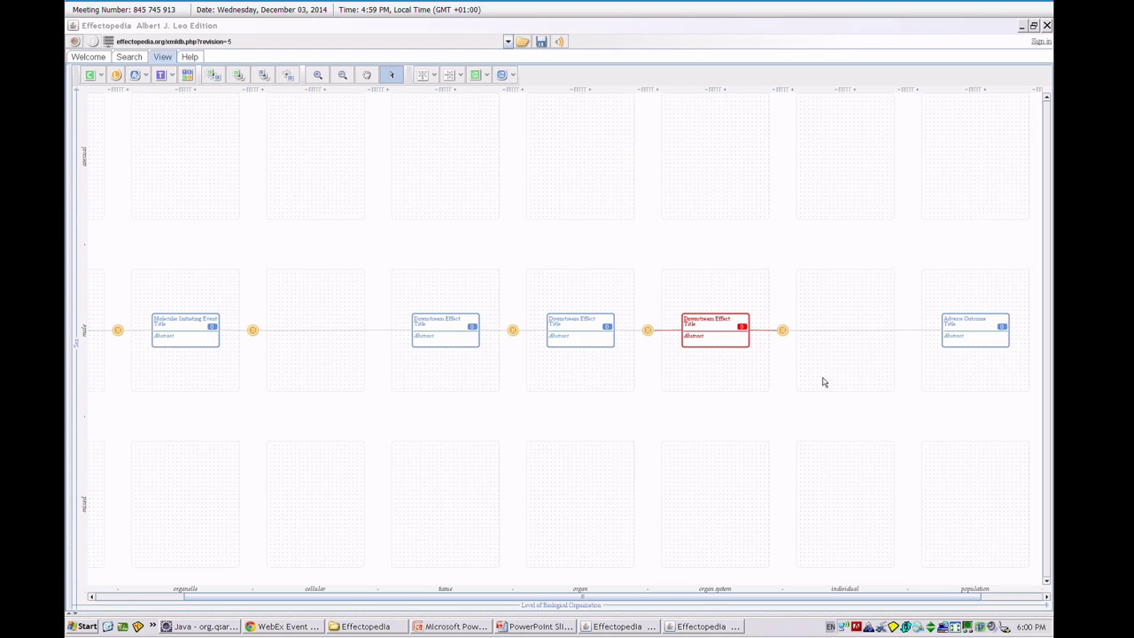
left_click(951, 416)
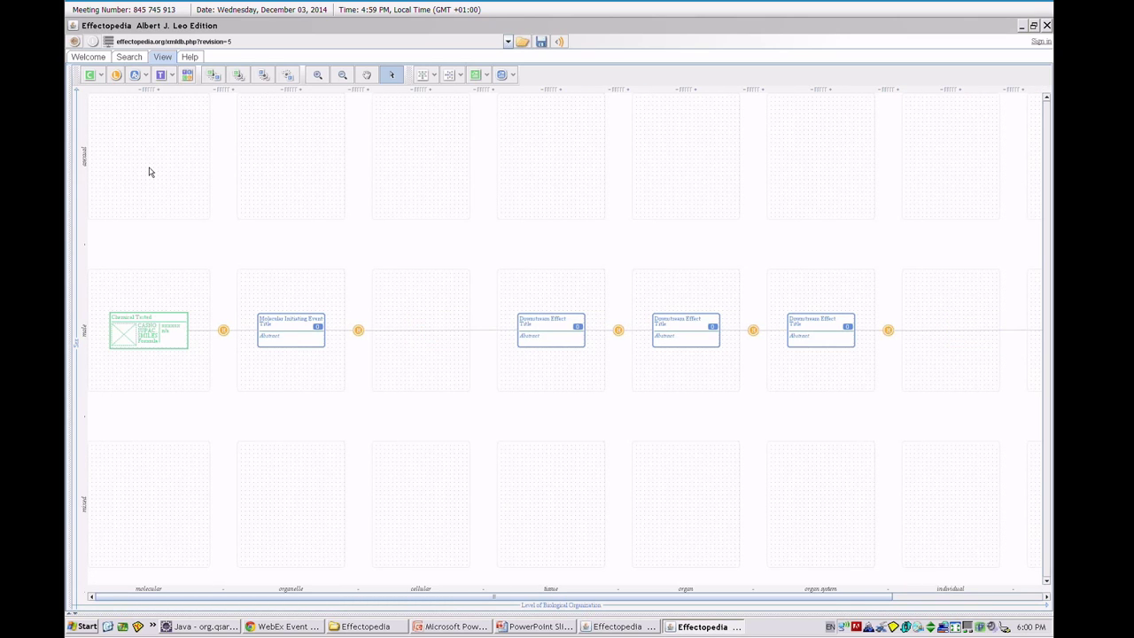
- Start another new pathway and place a Chemical Tested linked to a Molecular Initiating Event at the molecular level in the mixed row
left_click(130, 57)
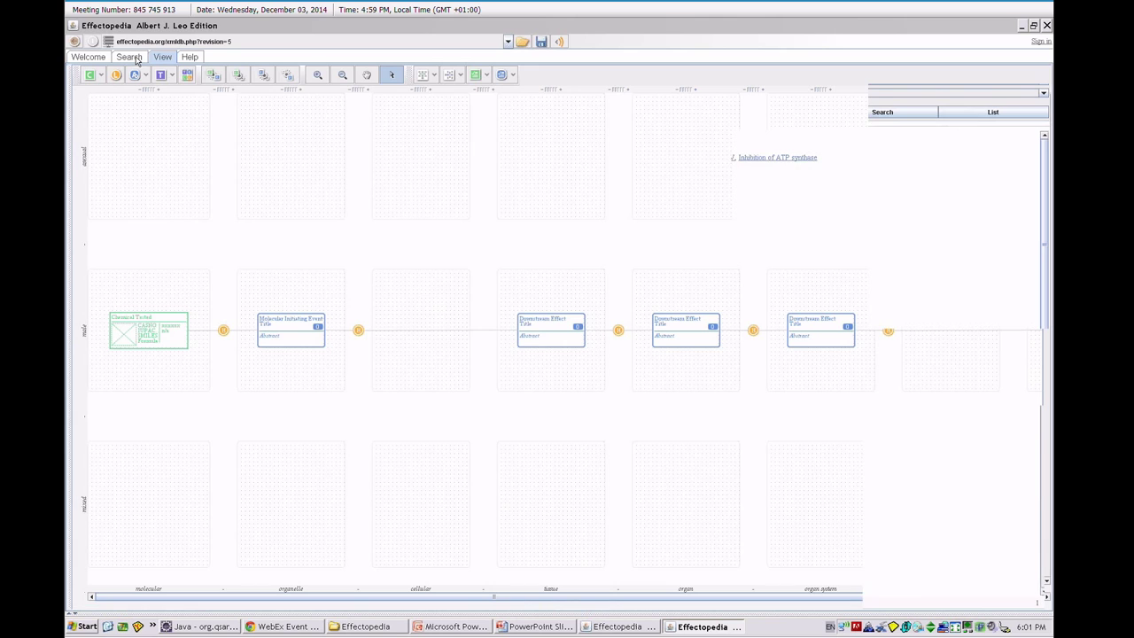
left_click(87, 57)
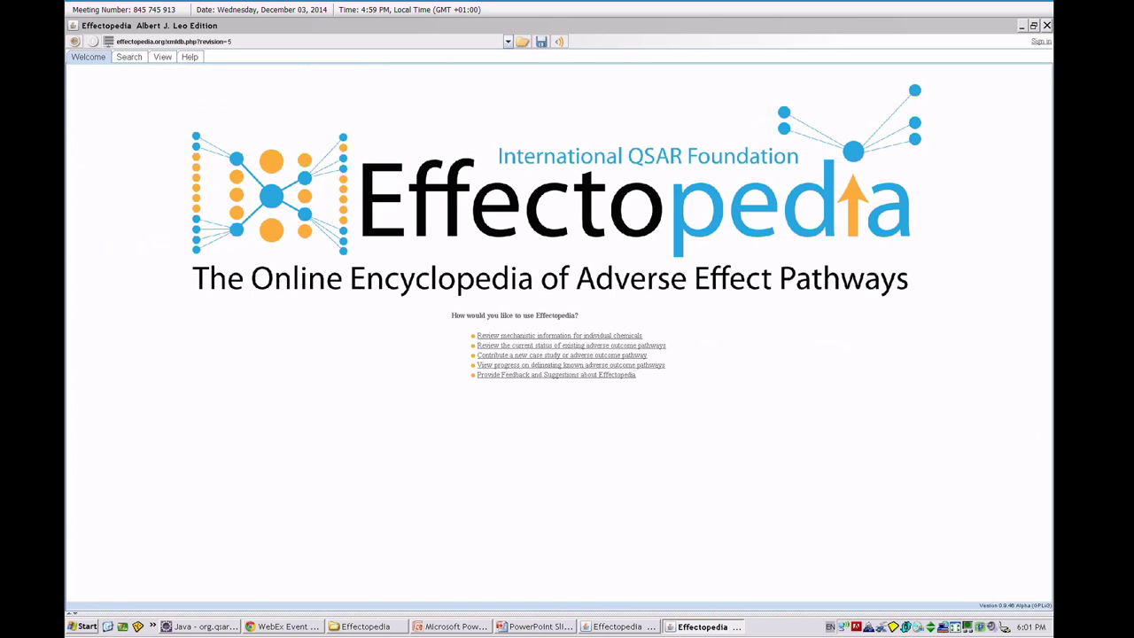
left_click(527, 356)
left_click(187, 76)
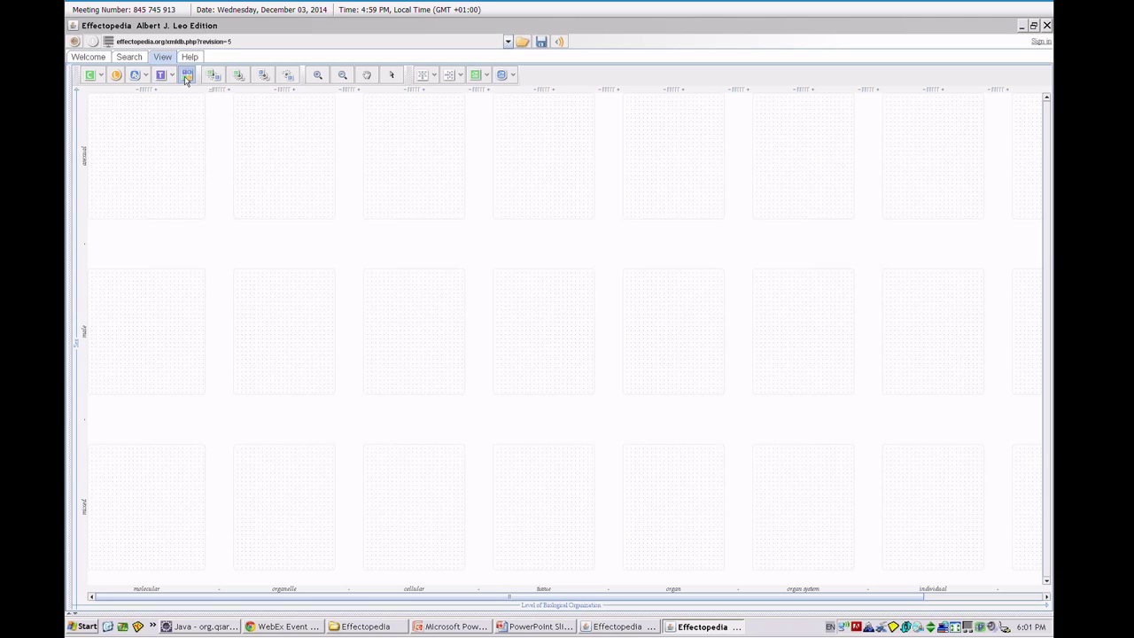
left_click(133, 490)
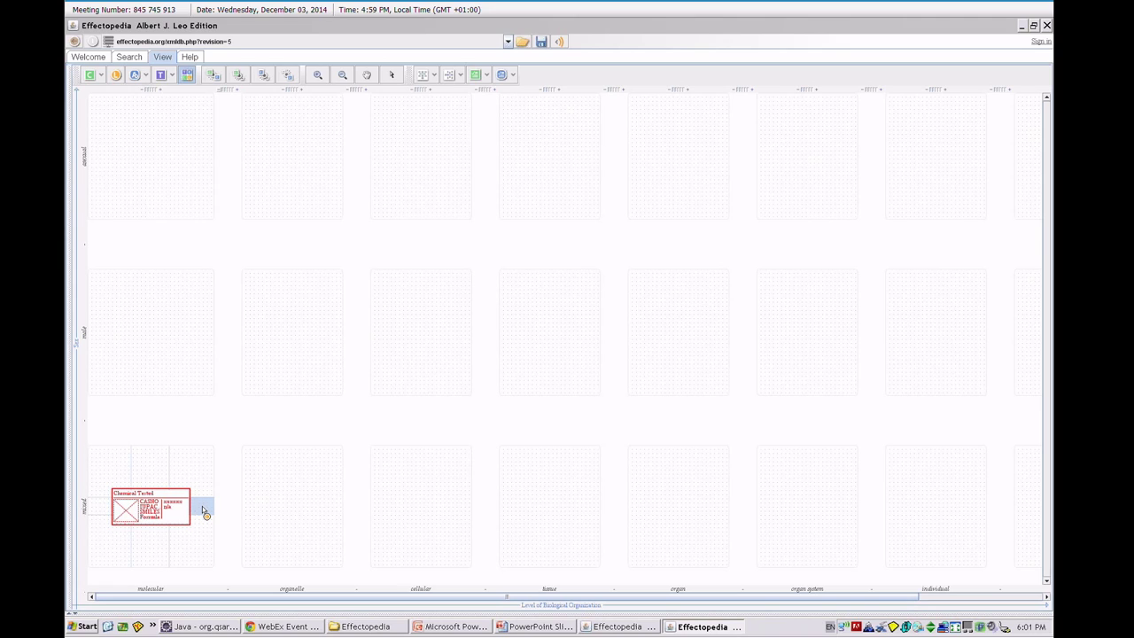
left_click(202, 506)
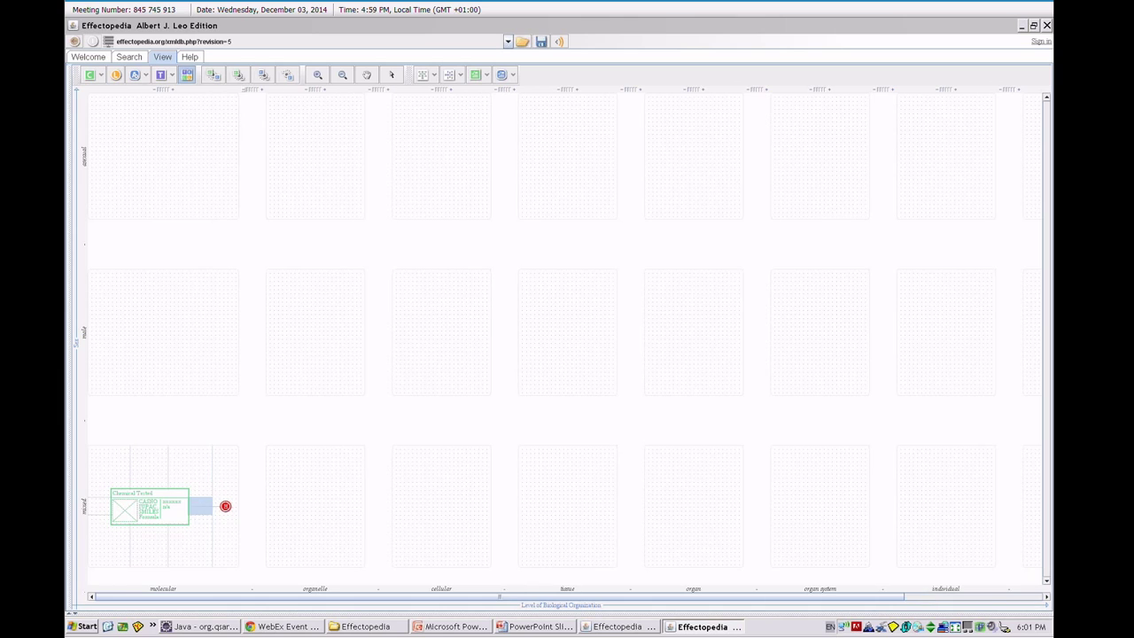
left_click(232, 507)
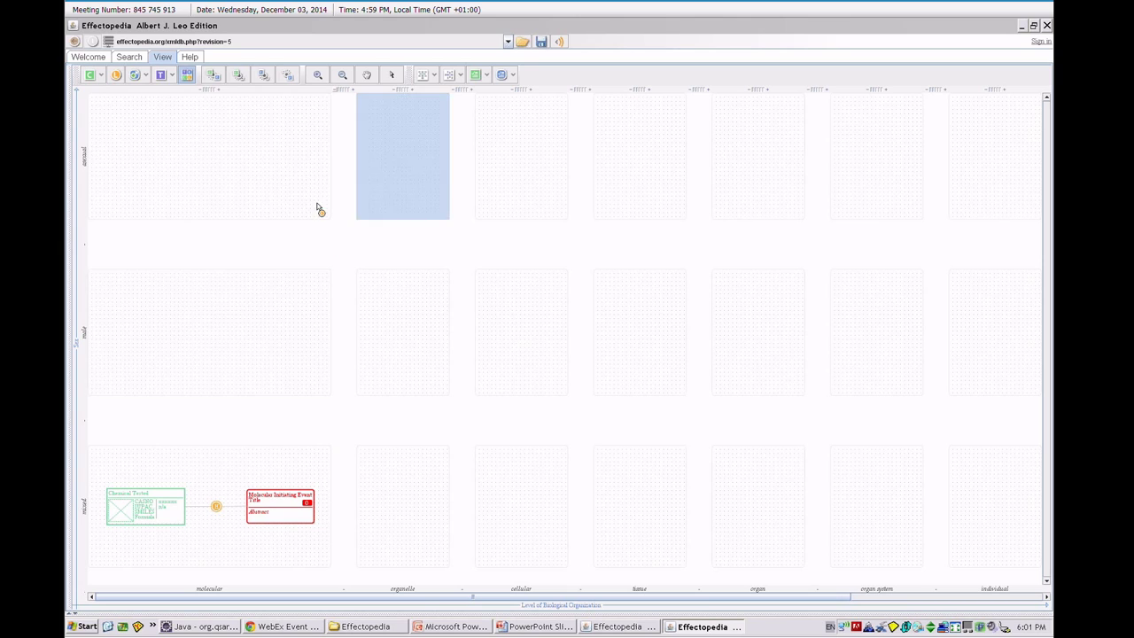
- Cycle the chemical element through Active Metabolite, Structural Alert and Biological Perturbation back to Chemical Tested
left_click(144, 509)
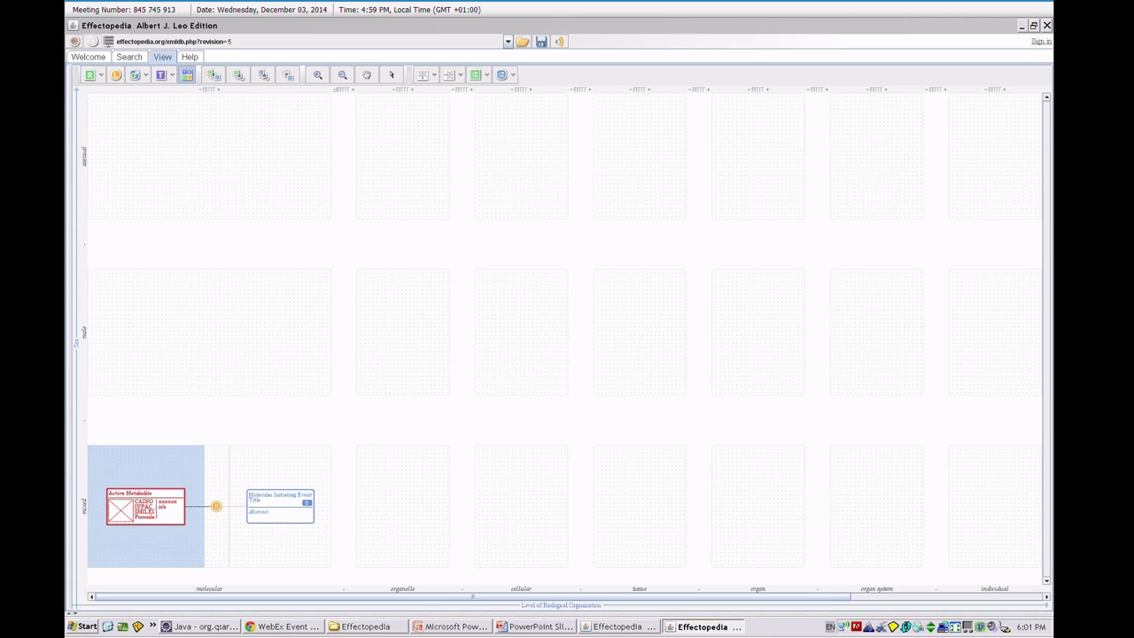
left_click(142, 505)
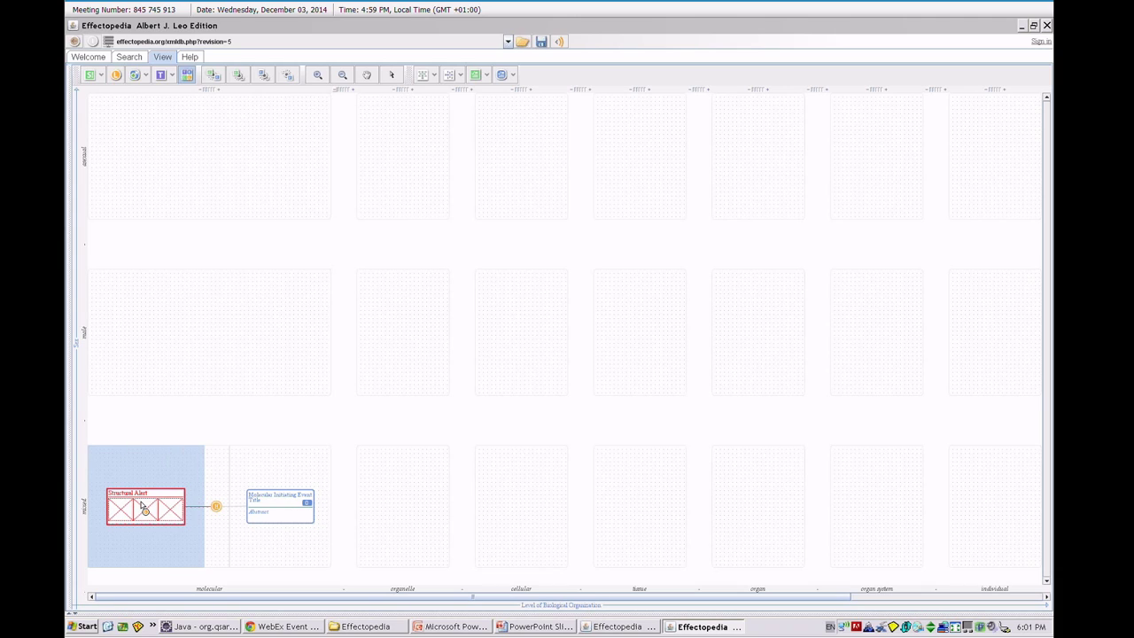
left_click(141, 504)
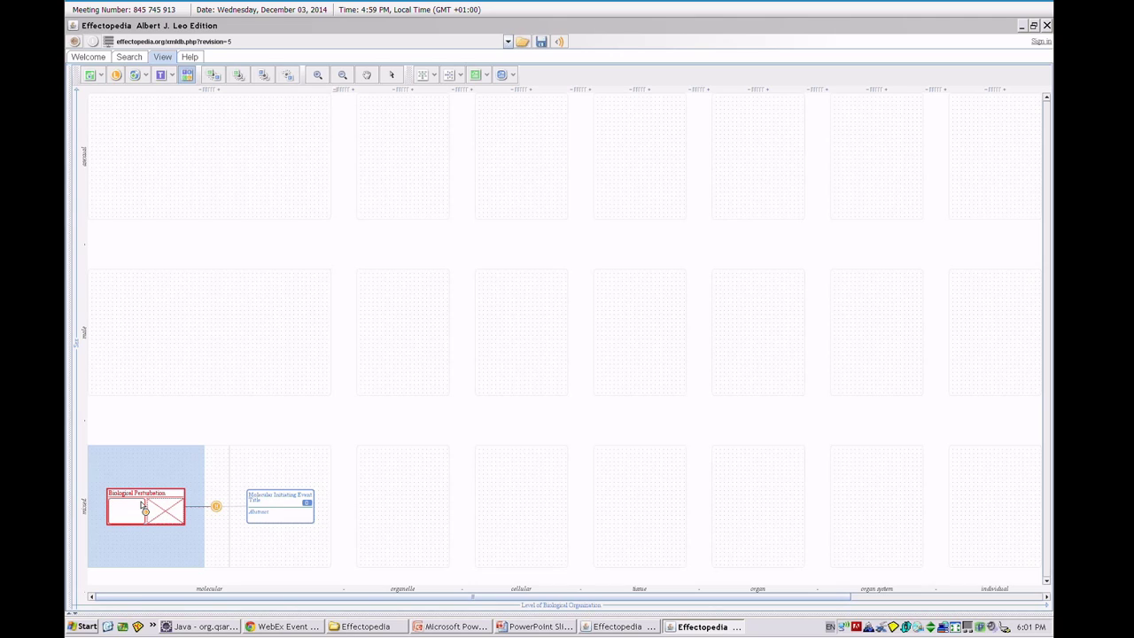
left_click(142, 505)
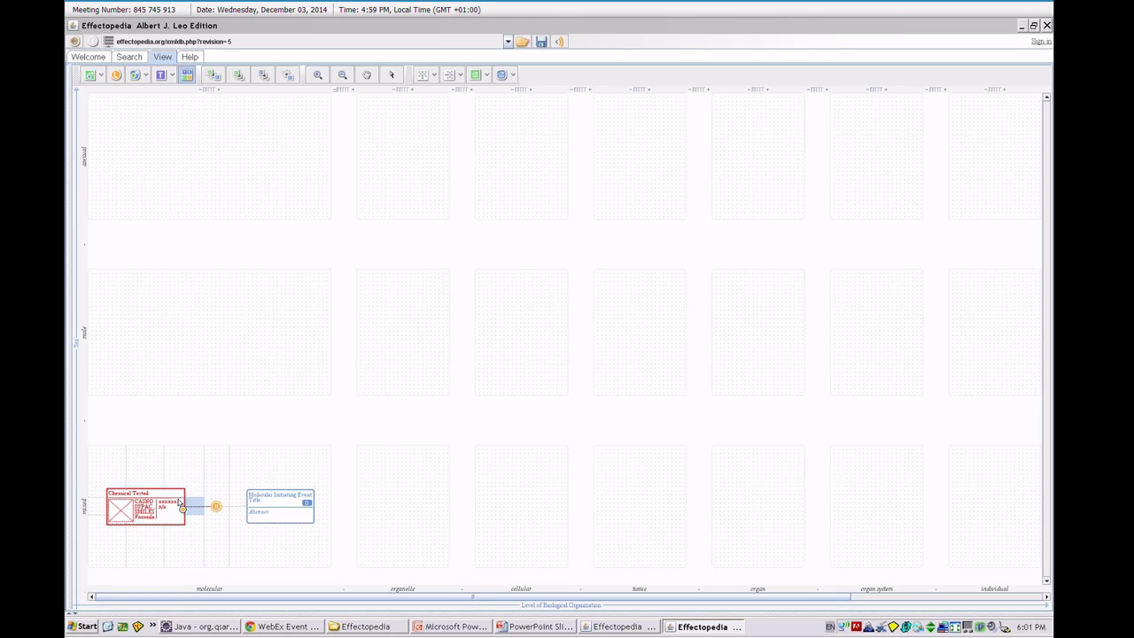
- Extend the mixed pathway with Downstream Effects through organ level, and branch to a male tissue-level effect with in-chemico and ex-vivo tests
left_click(303, 511)
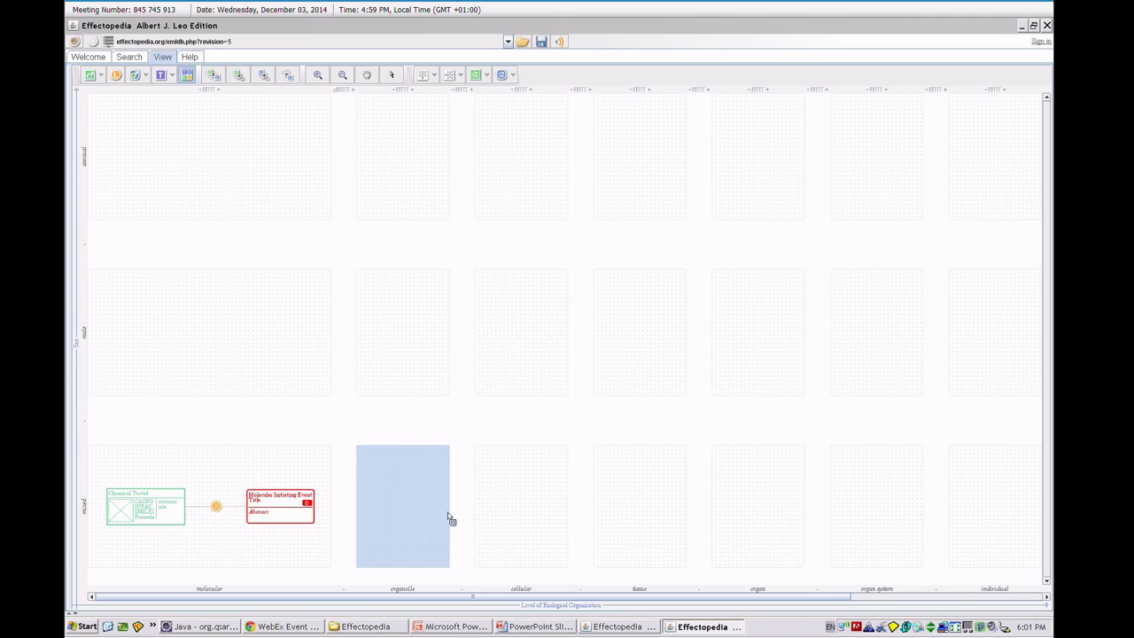
left_click_drag(461, 510, 636, 354)
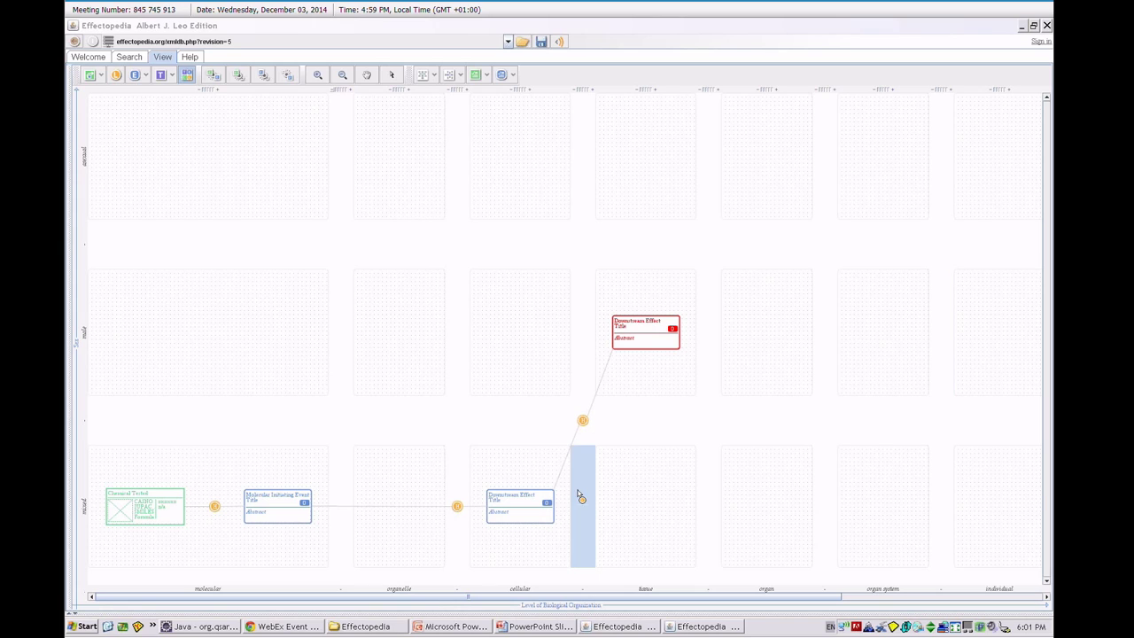
mouse_move(522, 514)
left_mouse_down()
mouse_move(590, 564)
mouse_move(666, 515)
mouse_move(759, 505)
left_mouse_up()
left_click_drag(640, 361, 416, 308)
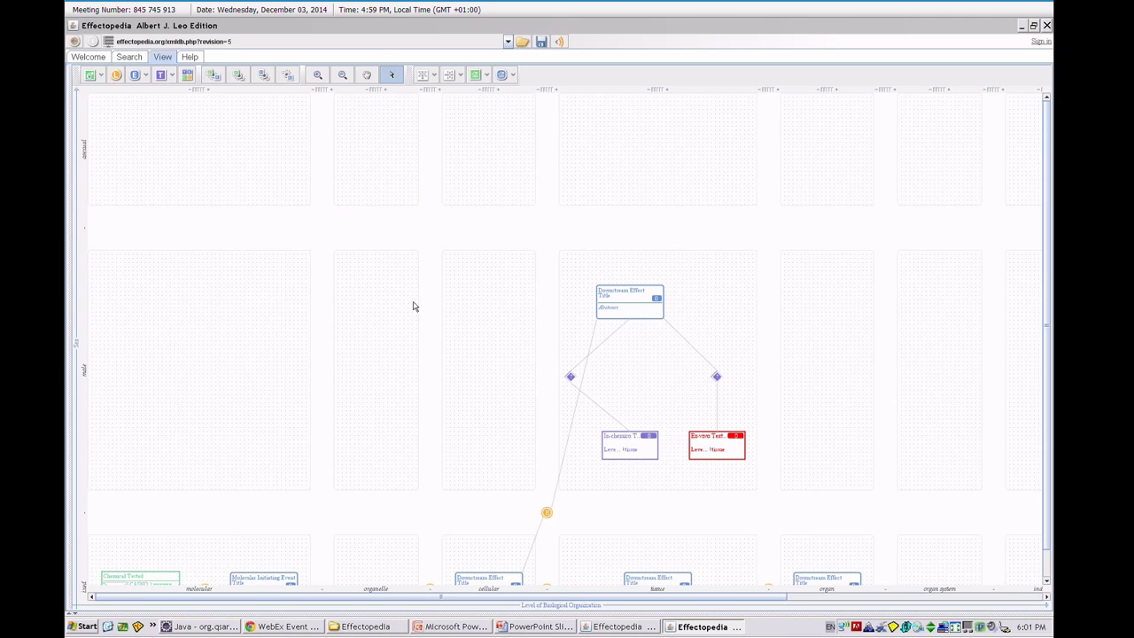
left_click(394, 77)
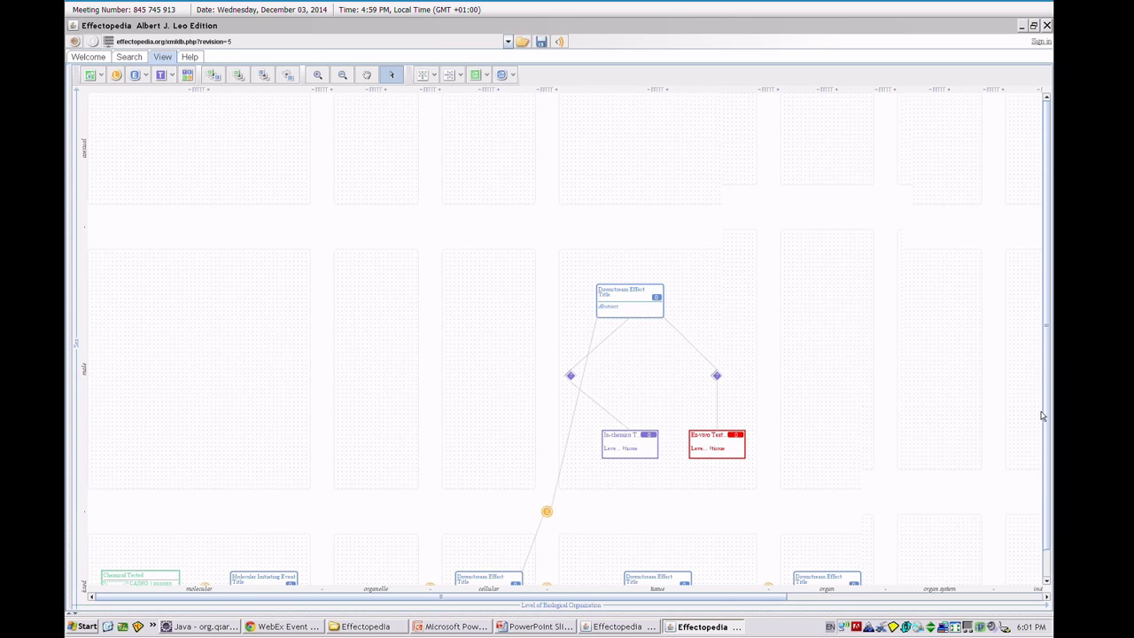
- Define the tissue-level Downstream Effect in the male row using the existing effect "Gene expression for Vtg production"
left_click_drag(1041, 415, 1041, 455)
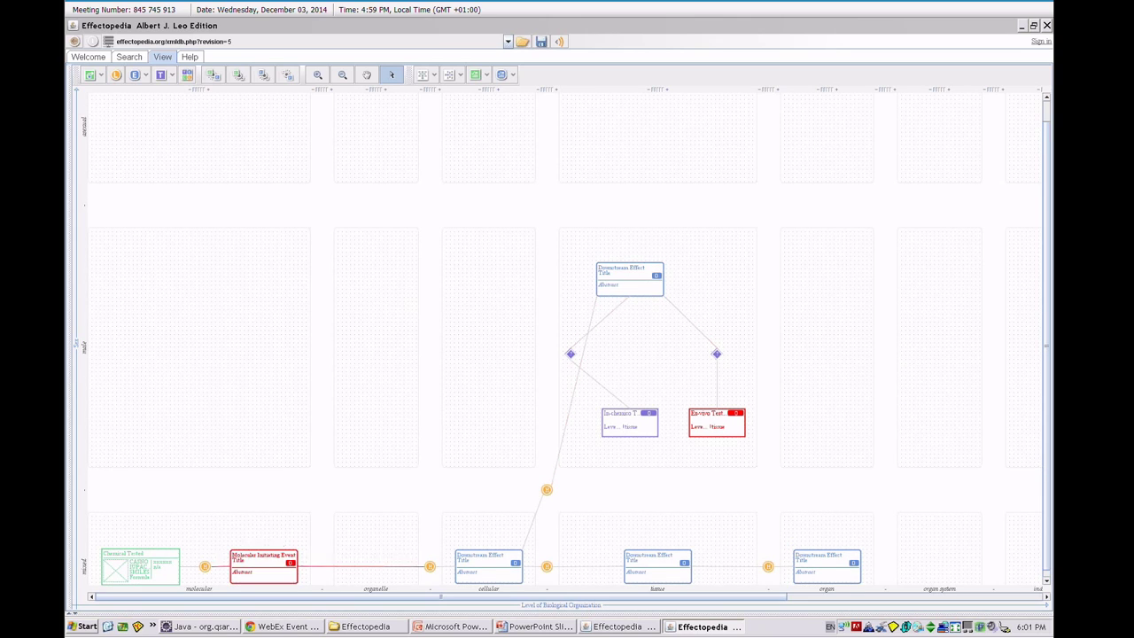
double_click(629, 283)
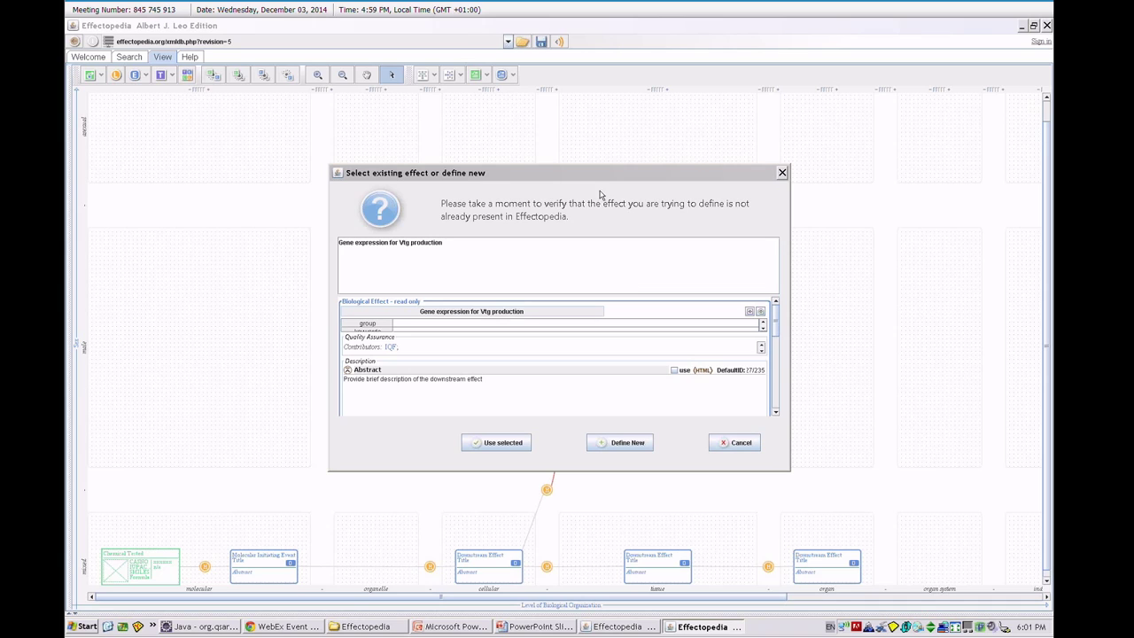
left_click_drag(594, 179, 434, 176)
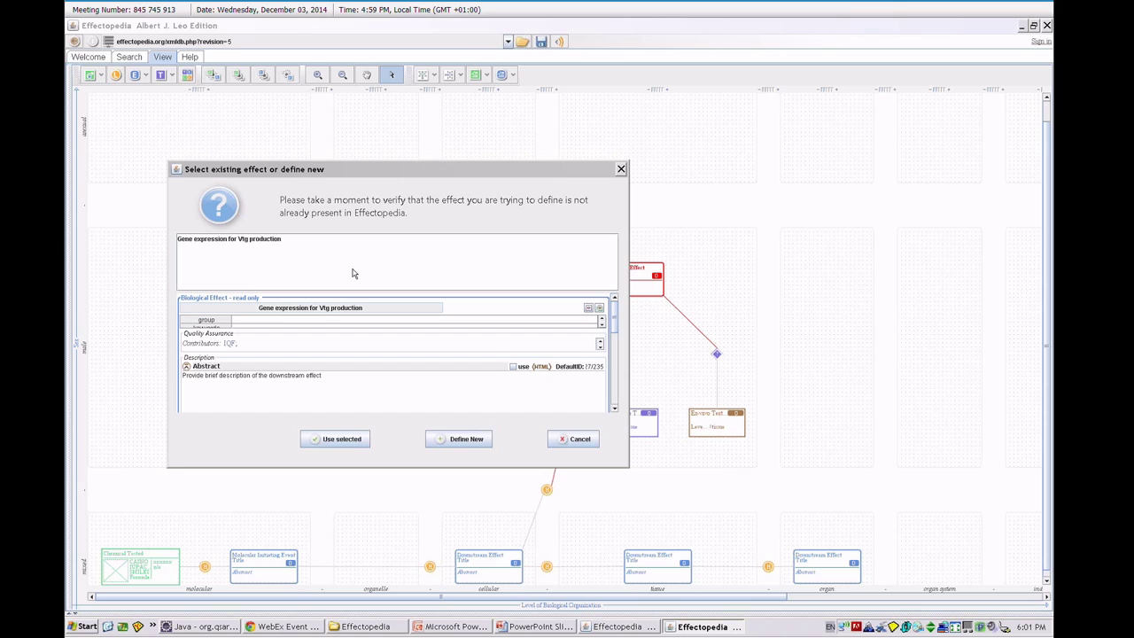
left_click(265, 241)
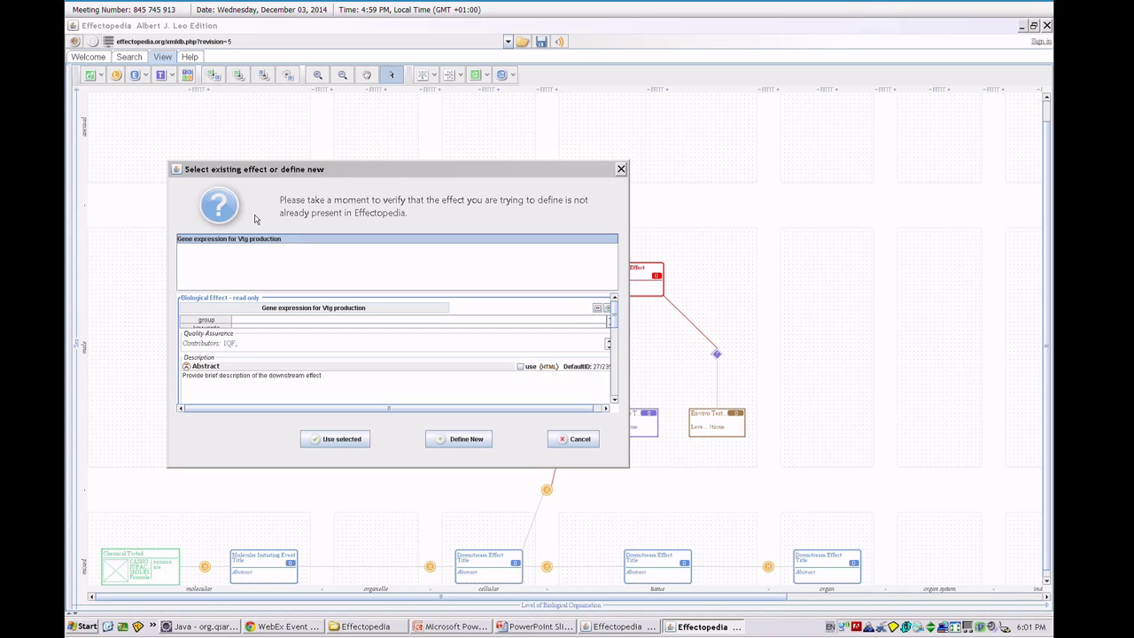
left_click_drag(323, 174, 326, 136)
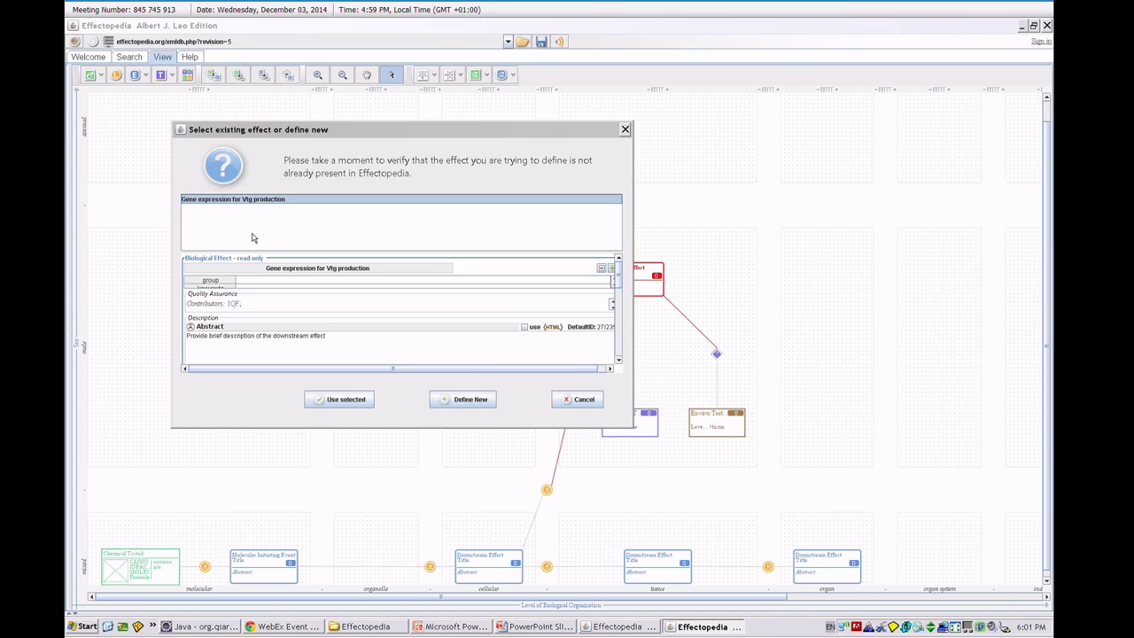
left_click(338, 399)
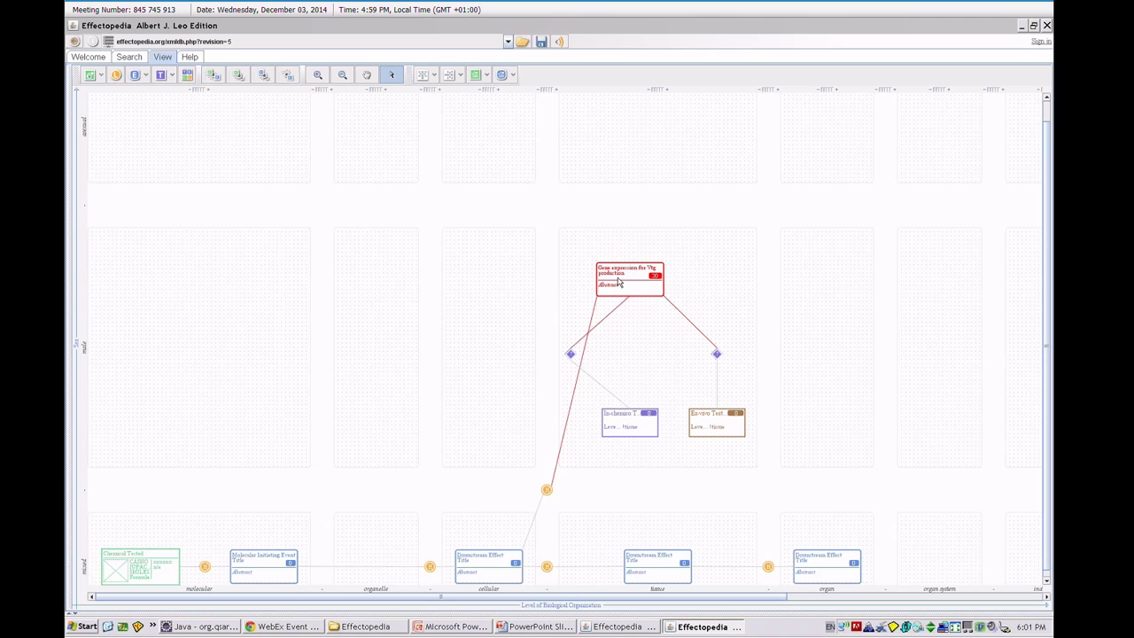
left_click(599, 283)
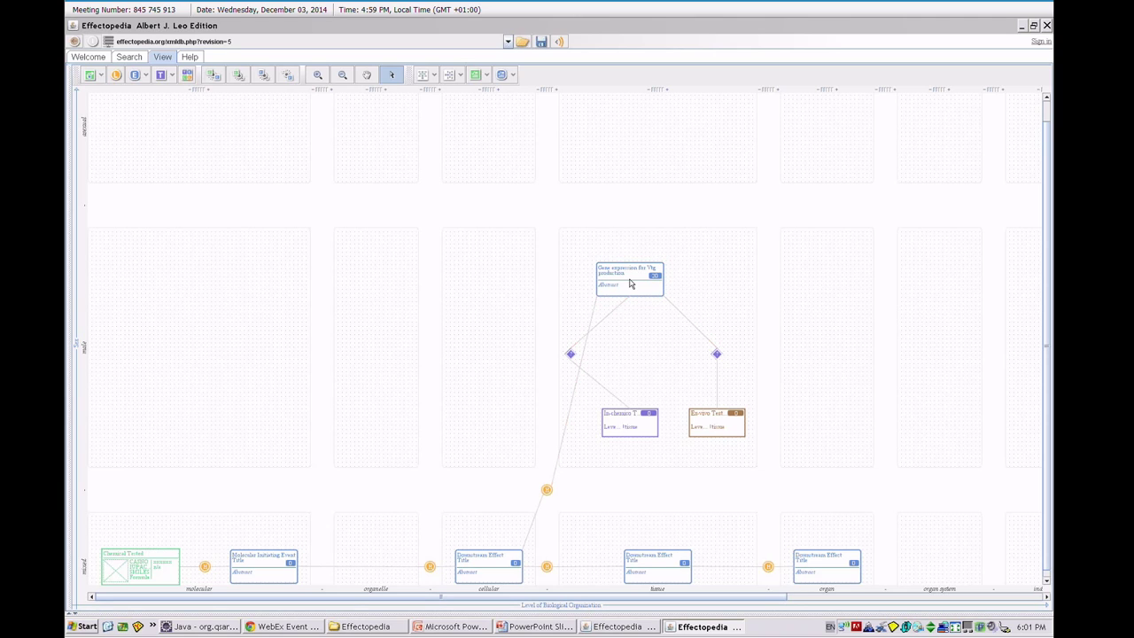
- Inspect the details of the In-chemico Test linked to the gene expression effect and return to the pathway diagram
left_click(630, 423)
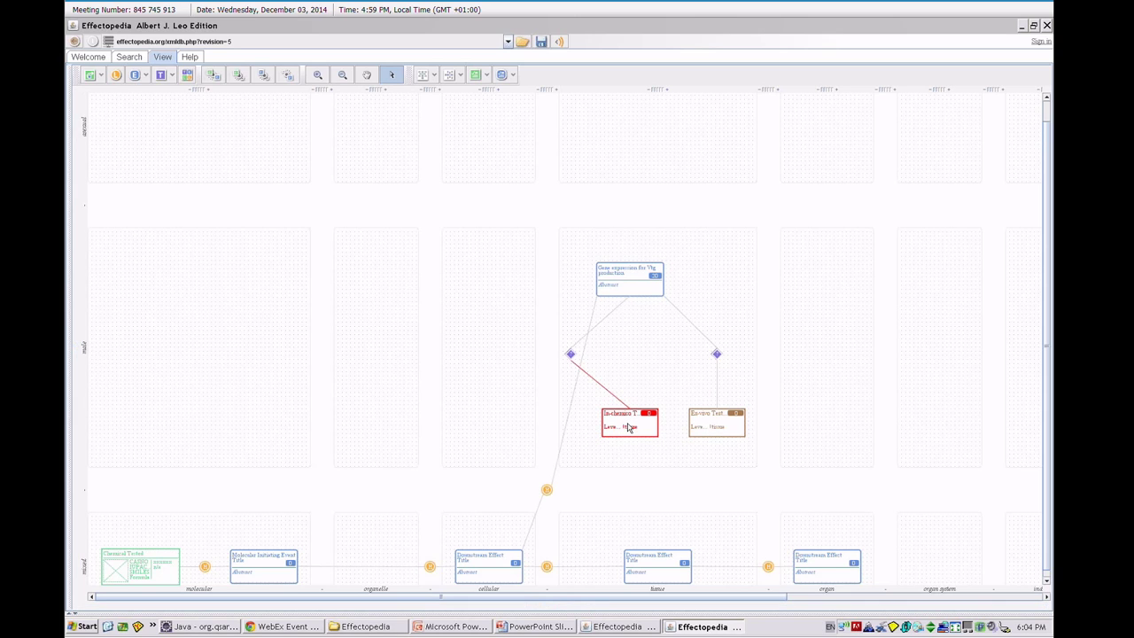
double_click(629, 427)
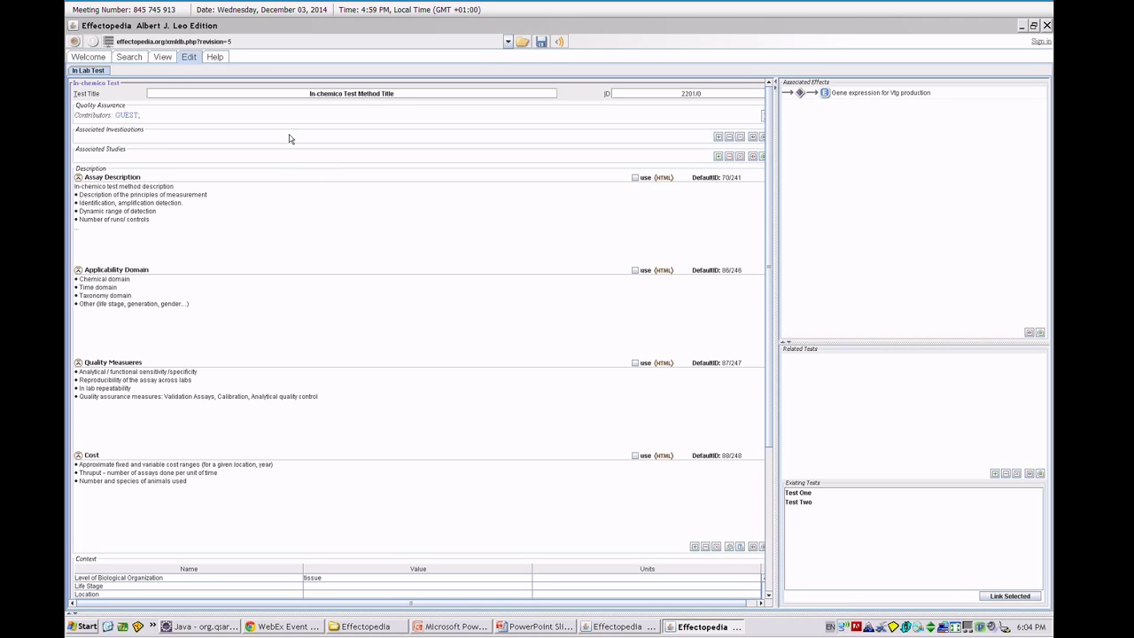
left_click(166, 60)
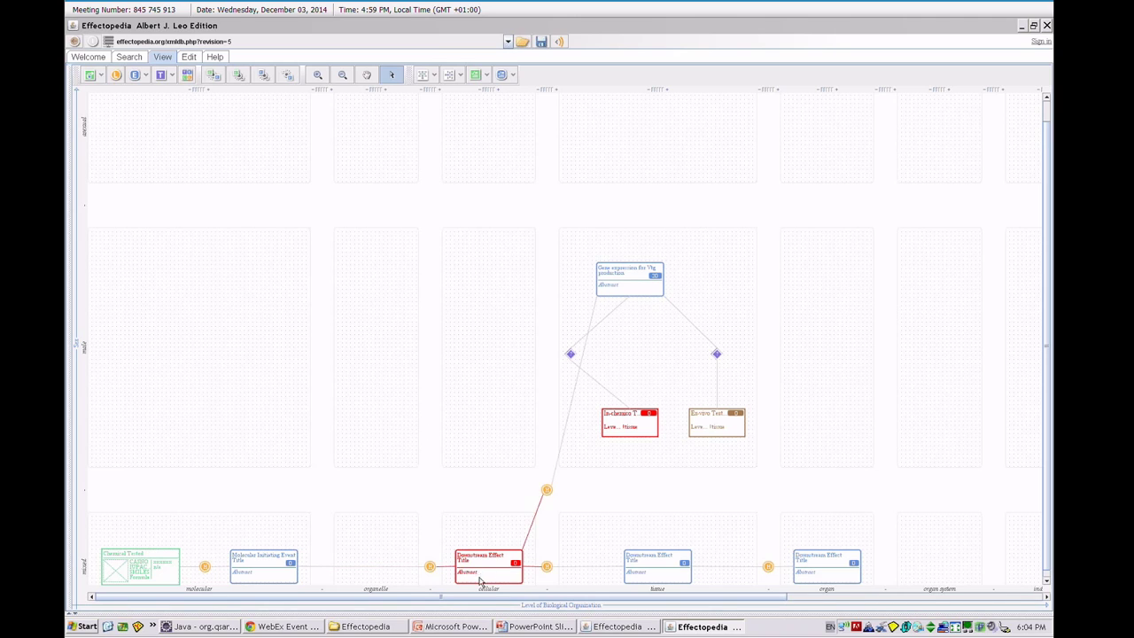
left_click(525, 627)
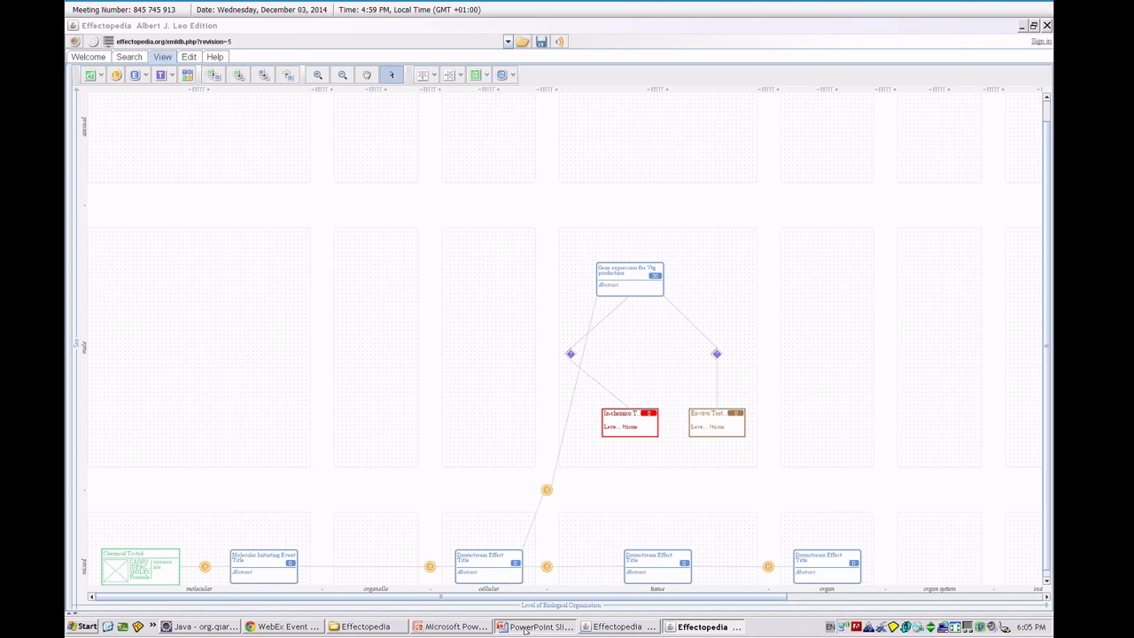
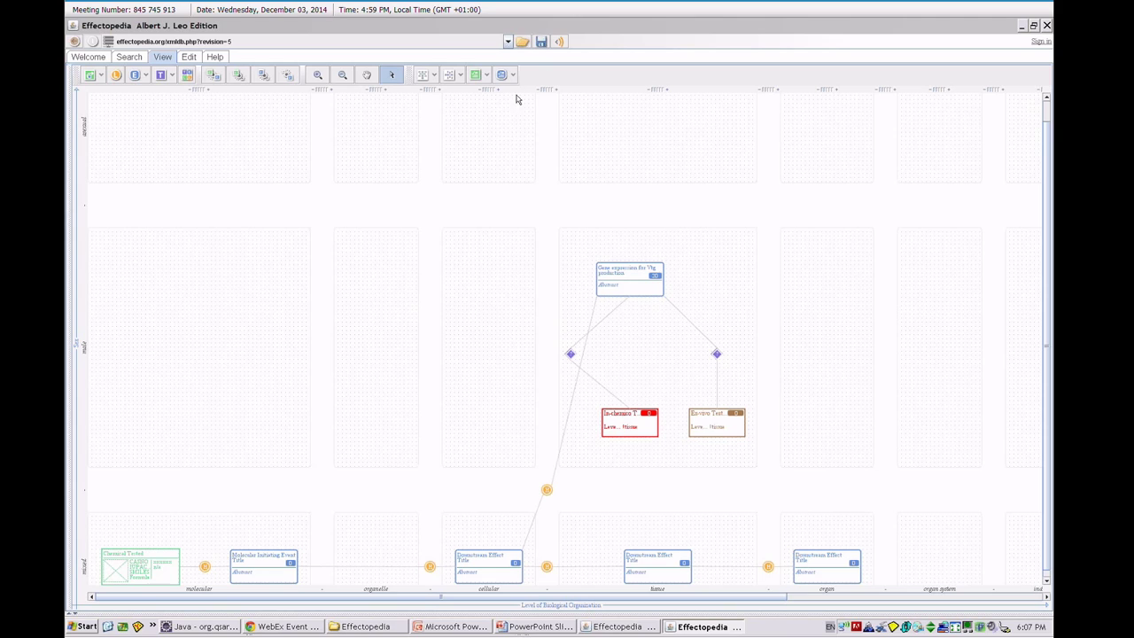
- Load AromInh_03.aop from the org.qsari.effectopedia folder and open its Aromatase inhibition effect for editing
left_click(523, 43)
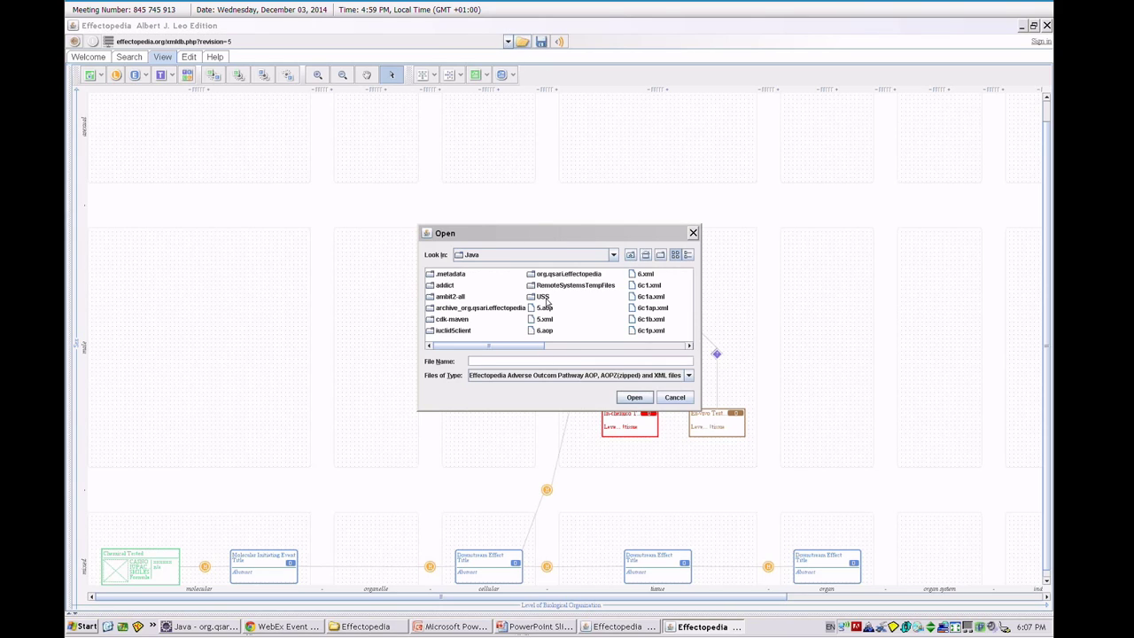
double_click(588, 275)
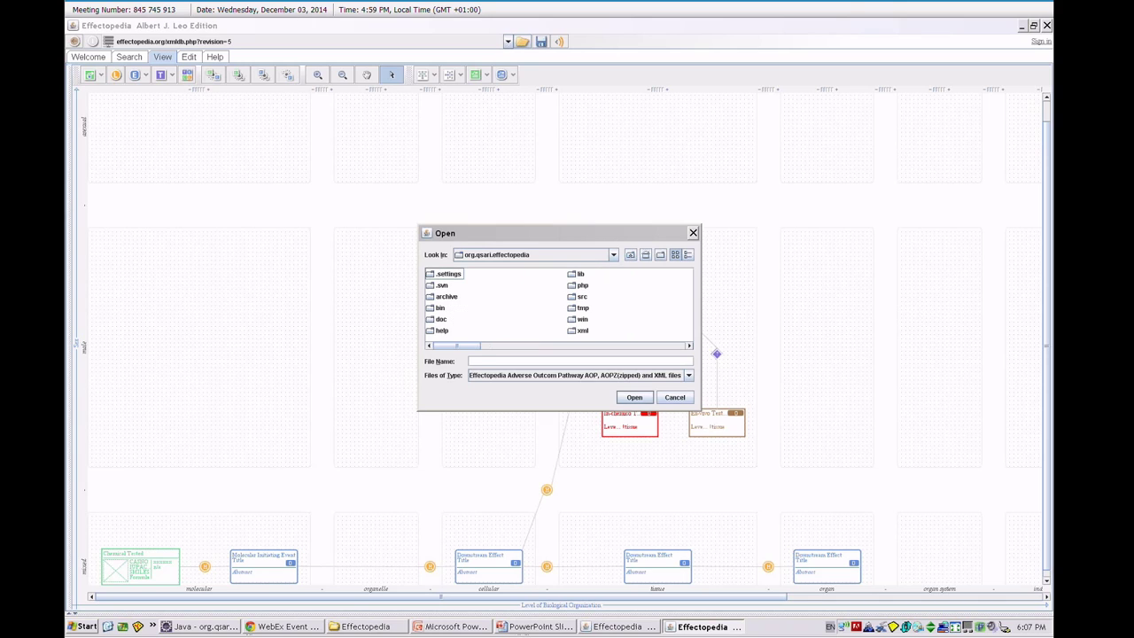
left_click(567, 349)
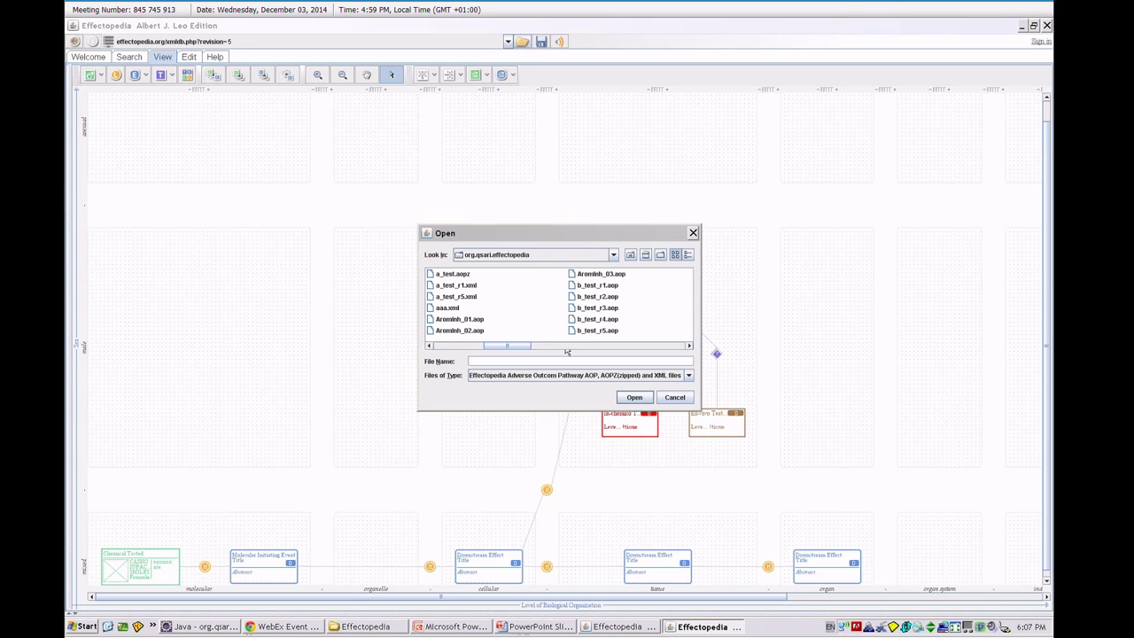
mouse_move(530, 347)
left_mouse_down()
mouse_move(627, 346)
mouse_move(633, 361)
mouse_move(658, 362)
mouse_move(509, 352)
left_mouse_up()
double_click(558, 276)
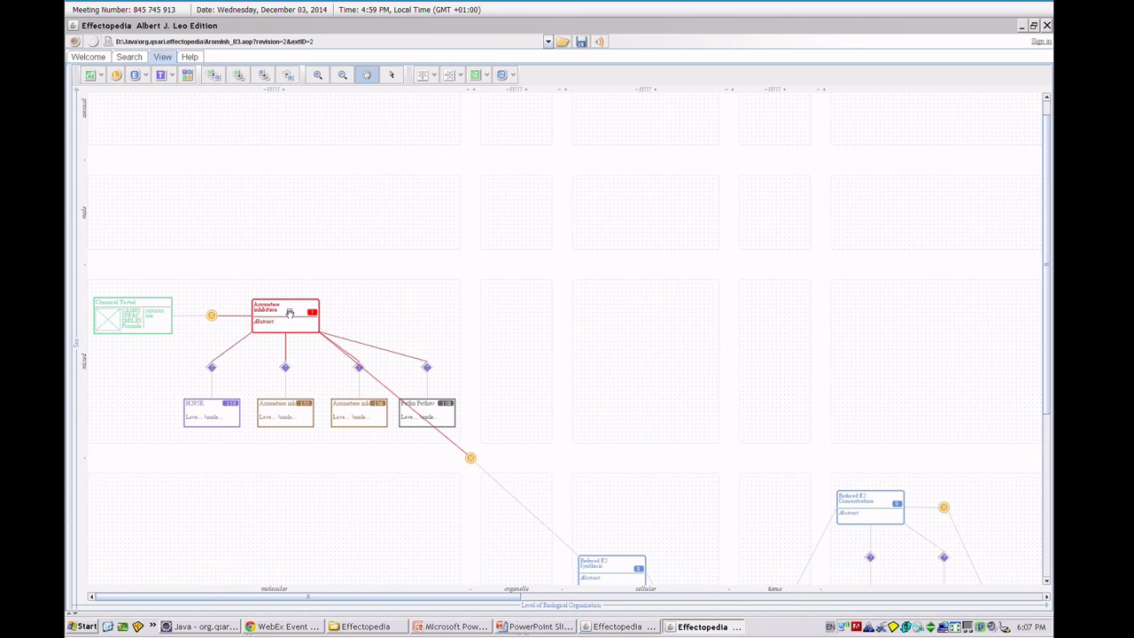
left_click(289, 313)
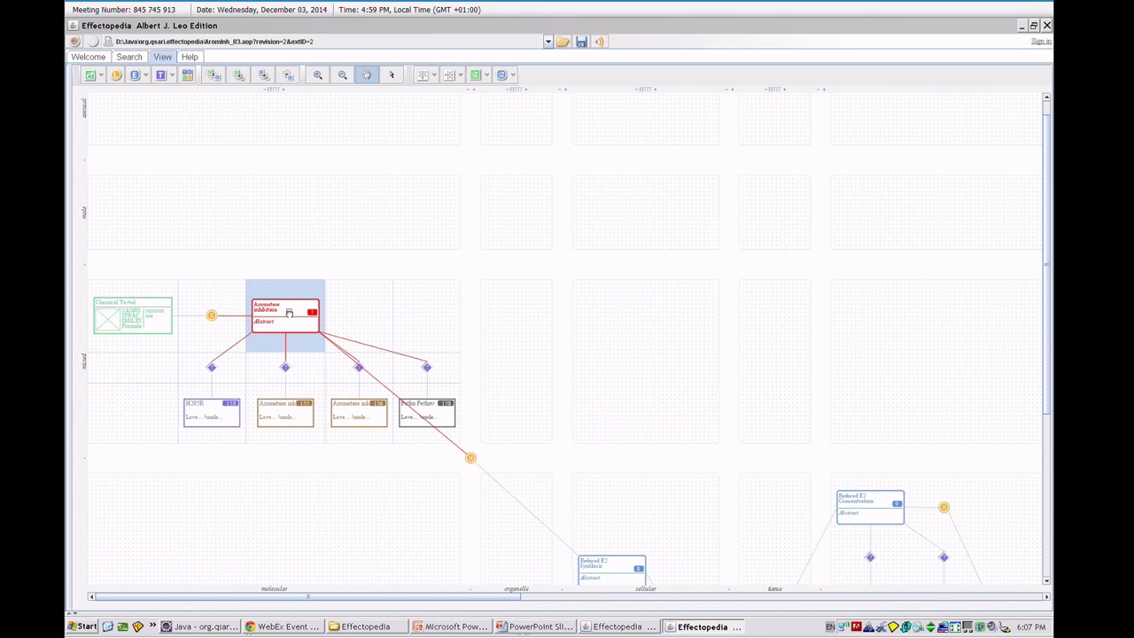
double_click(288, 312)
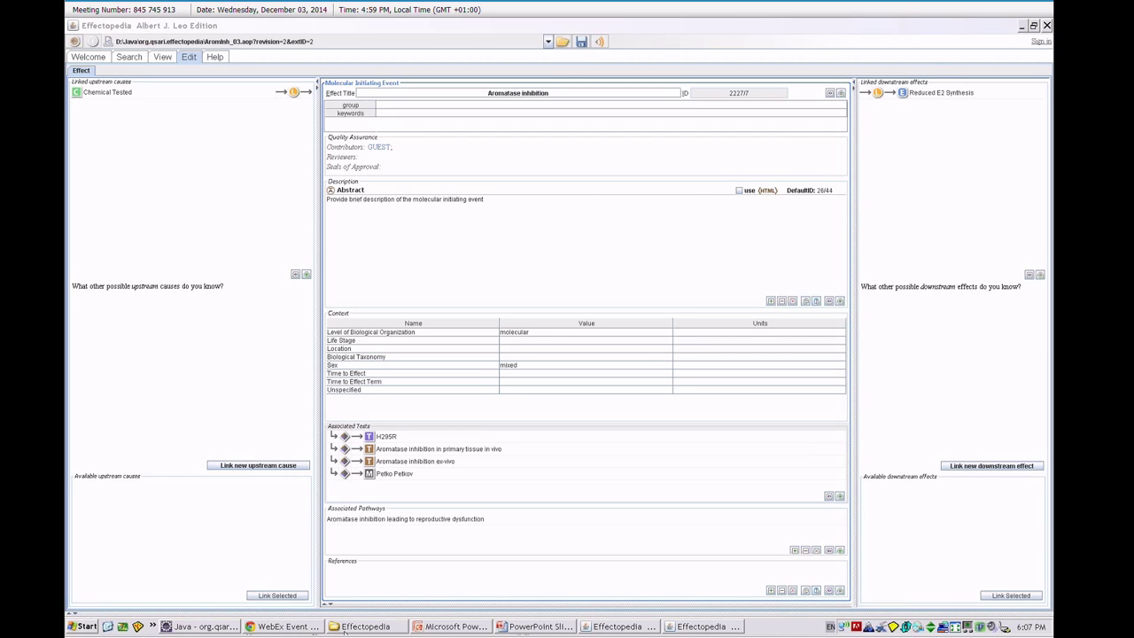
- Switch to Chrome and load the AOP List page of the AOP wiki at aopkb.org in a new tab
left_click(300, 629)
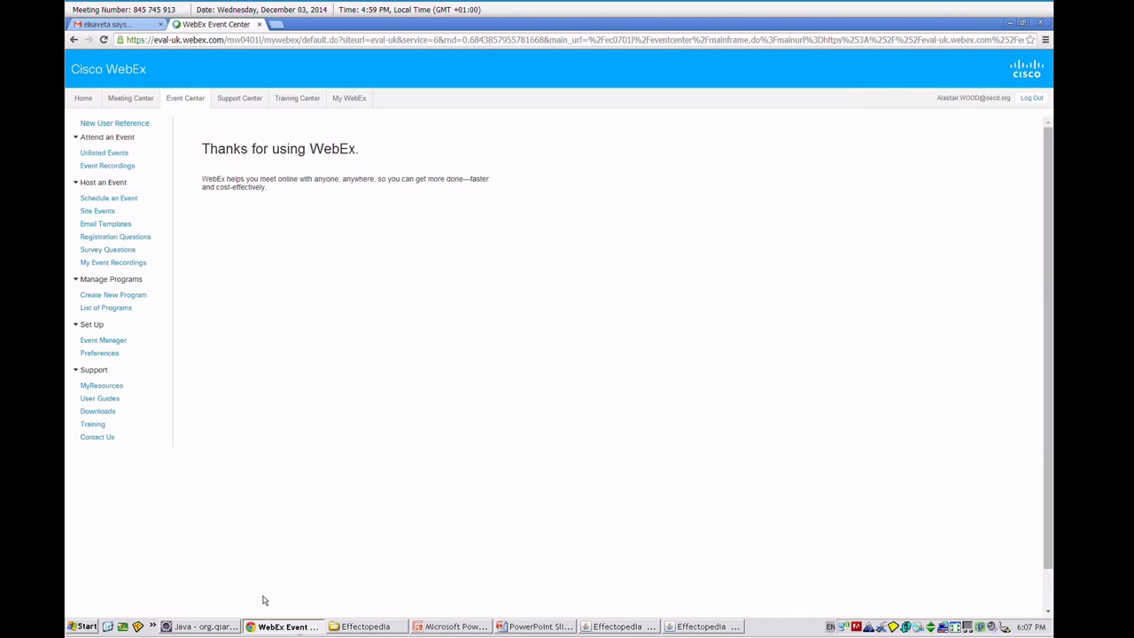
left_click(276, 24)
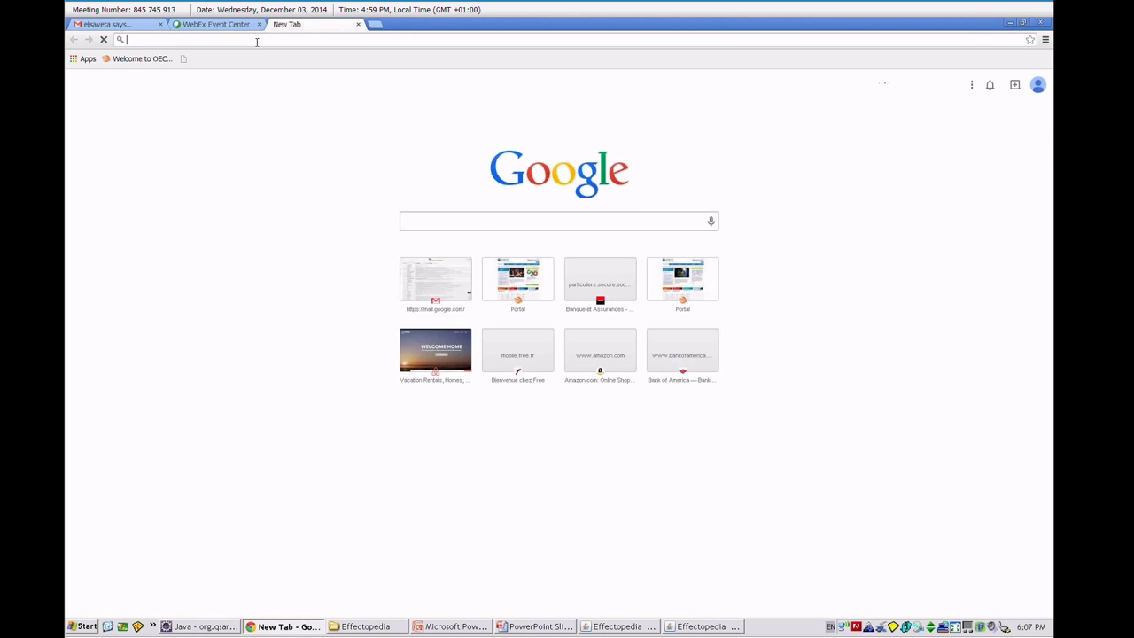
type("w")
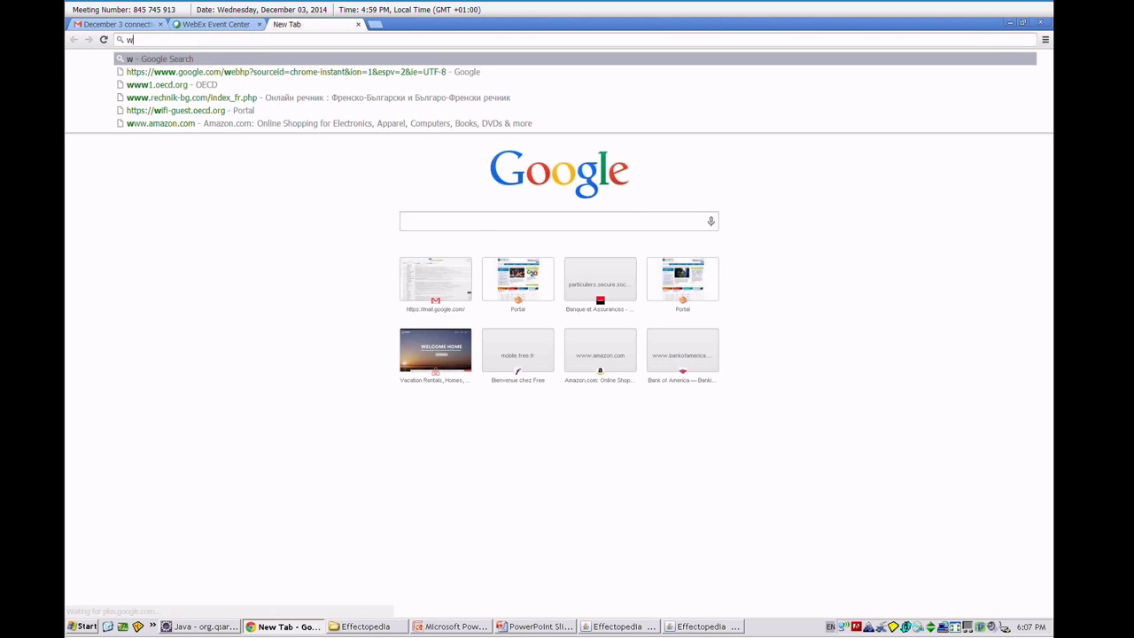
key("BackSpace")
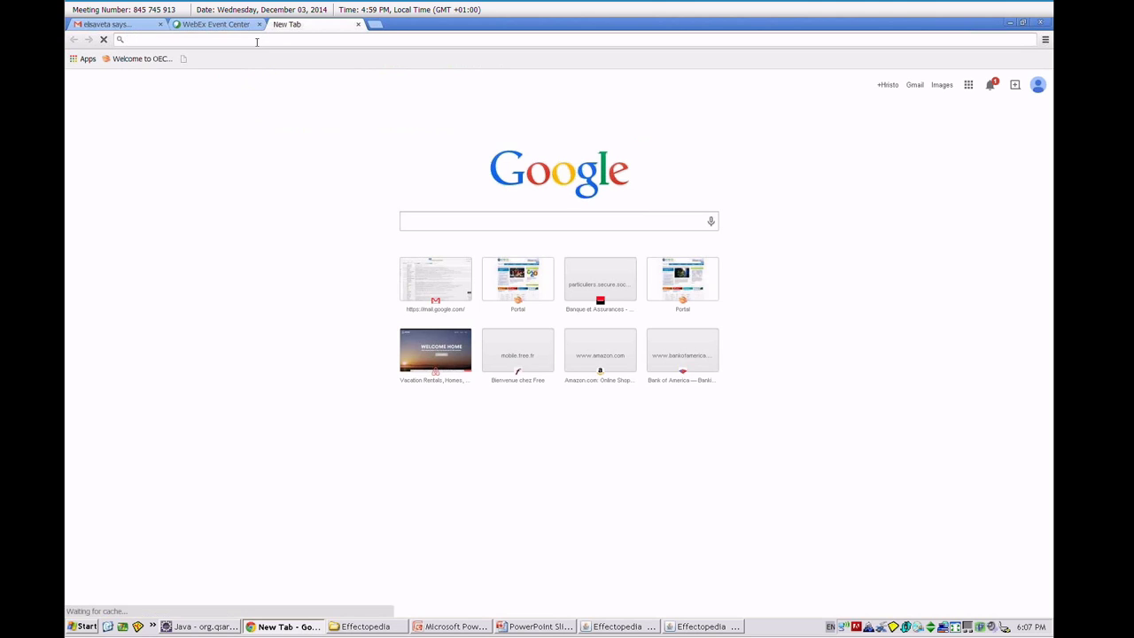
type("aop")
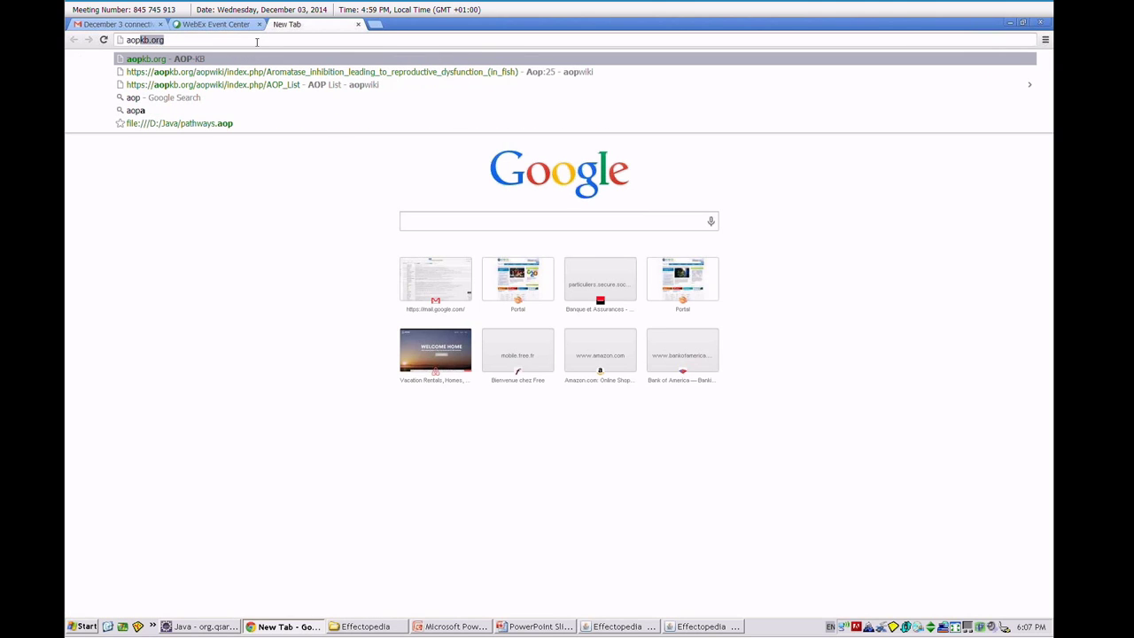
type("k")
key("Down")
key("Down")
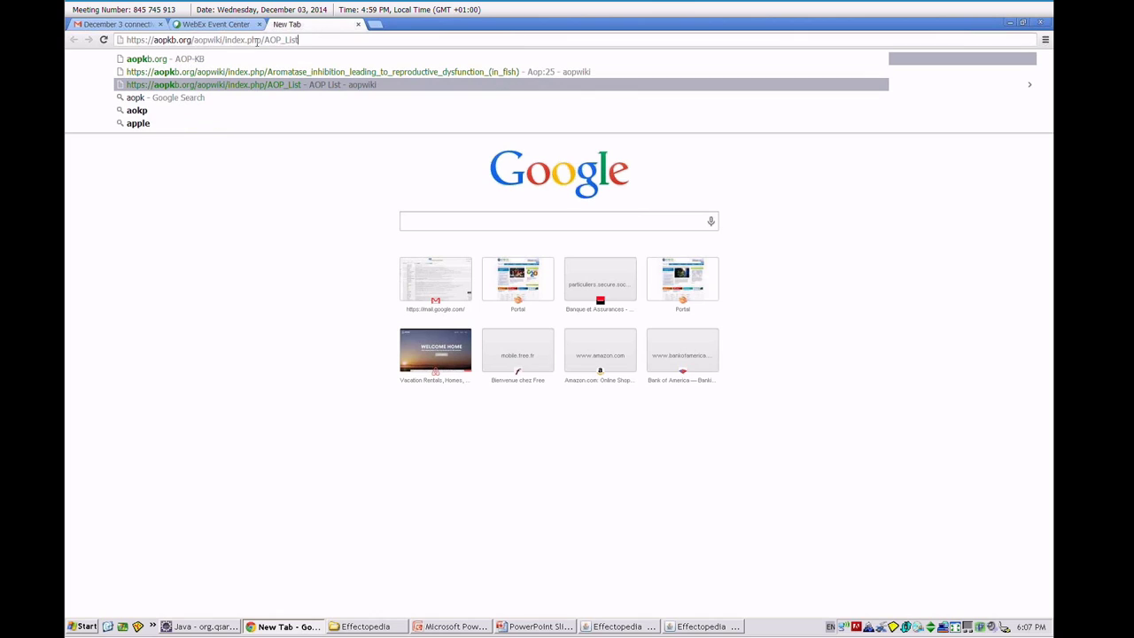
key("Return")
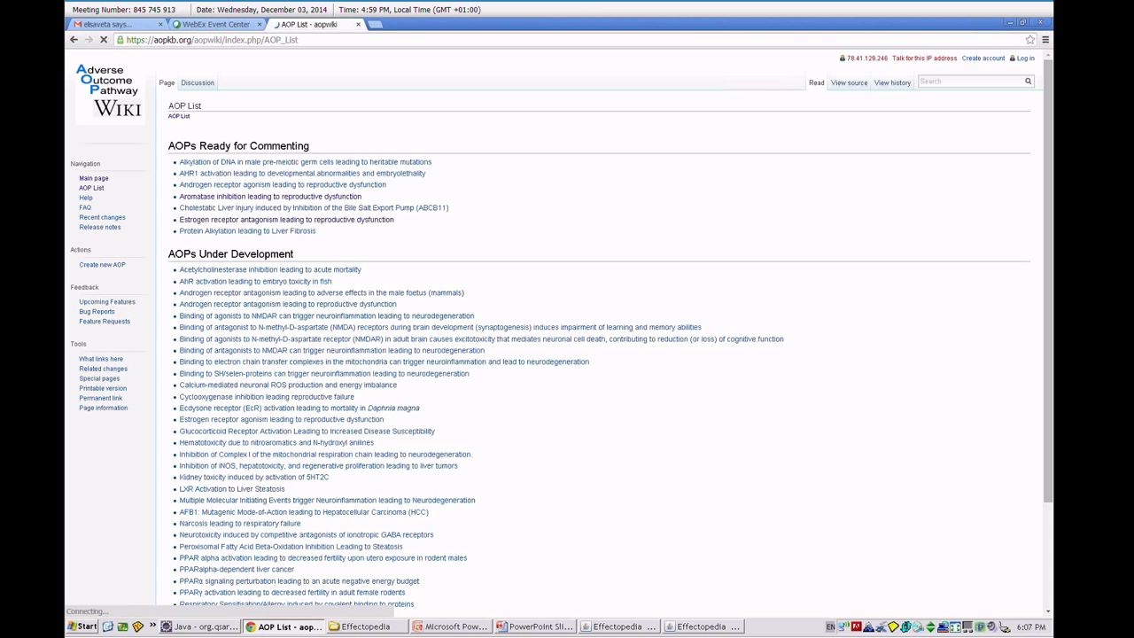
- Open the AOP "Aromatase inhibition leading to reproductive dysfunction" and go to its "Aromatase, Inhibition" event page
left_click(242, 196)
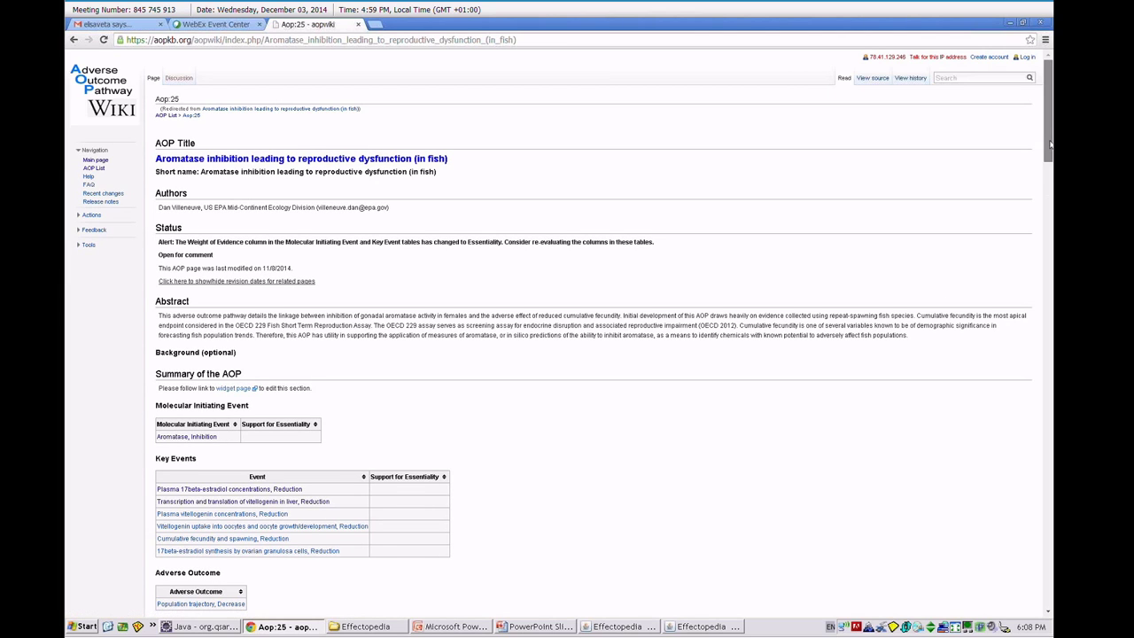
scroll(1049, 159, "down", 1)
left_click_drag(1050, 185, 1051, 256)
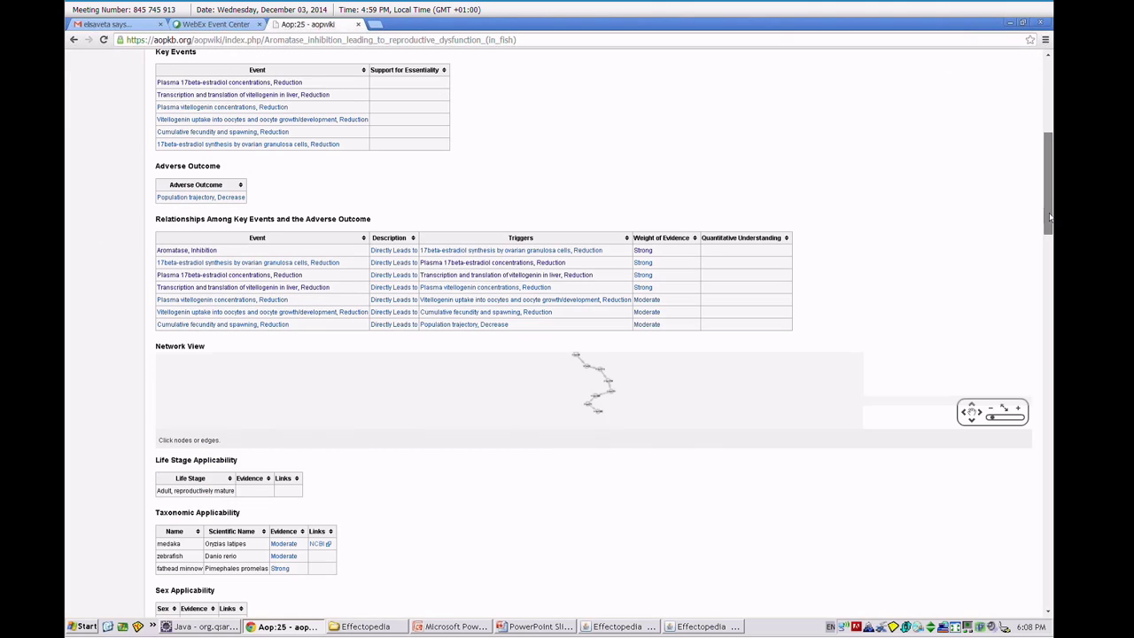
left_click(212, 253)
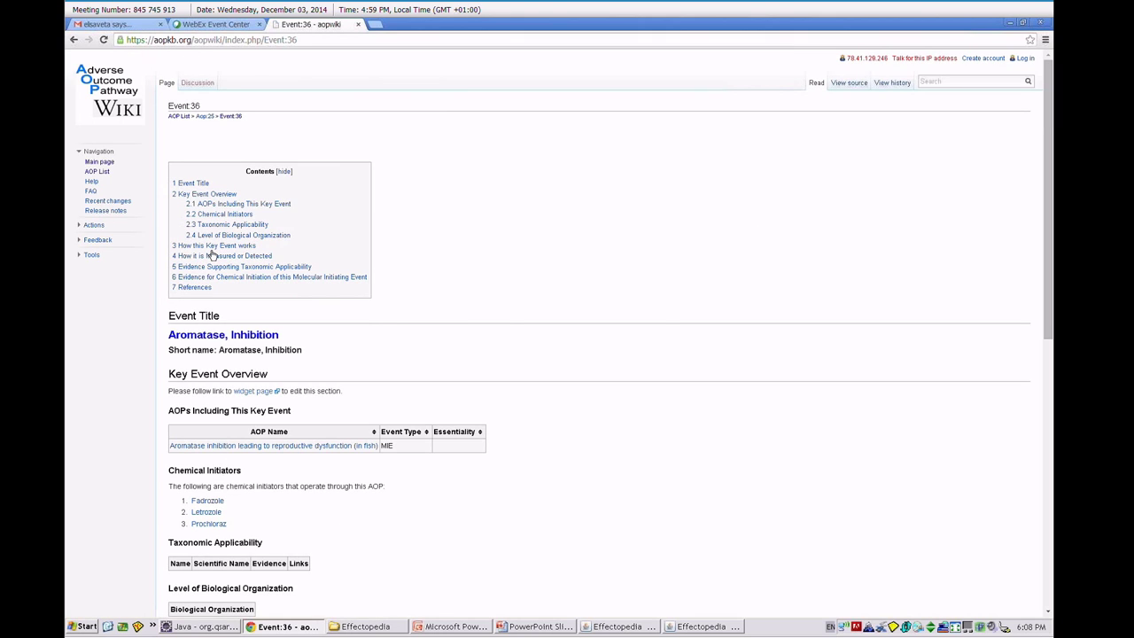
- Copy the wiki sections from "How this Key Event works" through "Evidence for Chemical Initiation" into the Aromatase inhibition effect's description in Effectopedia
scroll(212, 255, "down", 2)
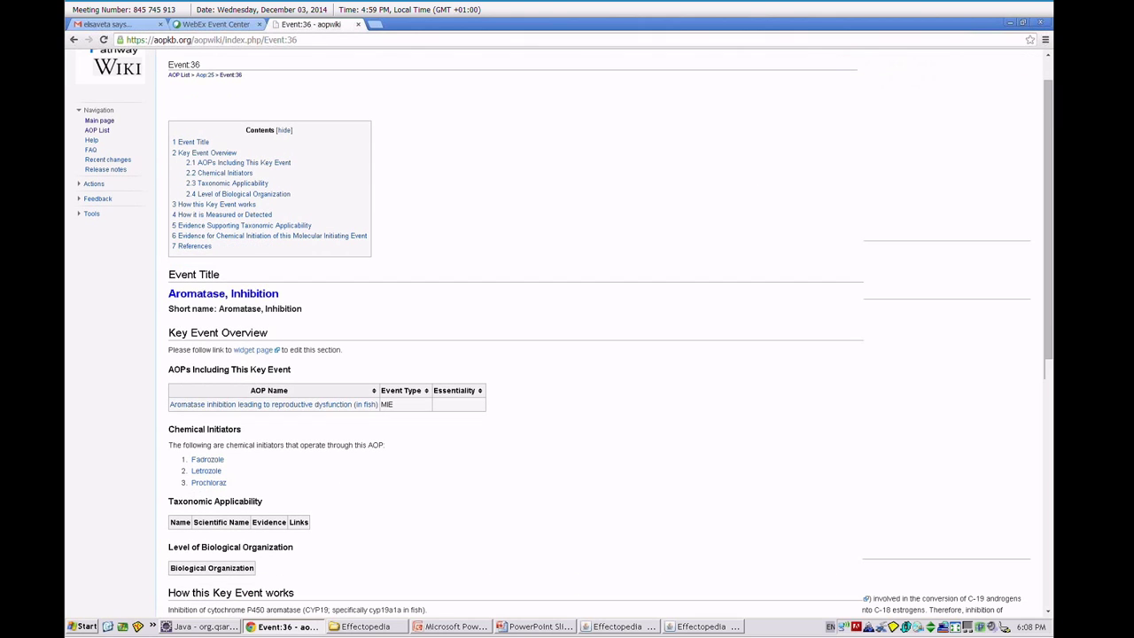
scroll(212, 255, "down", 5)
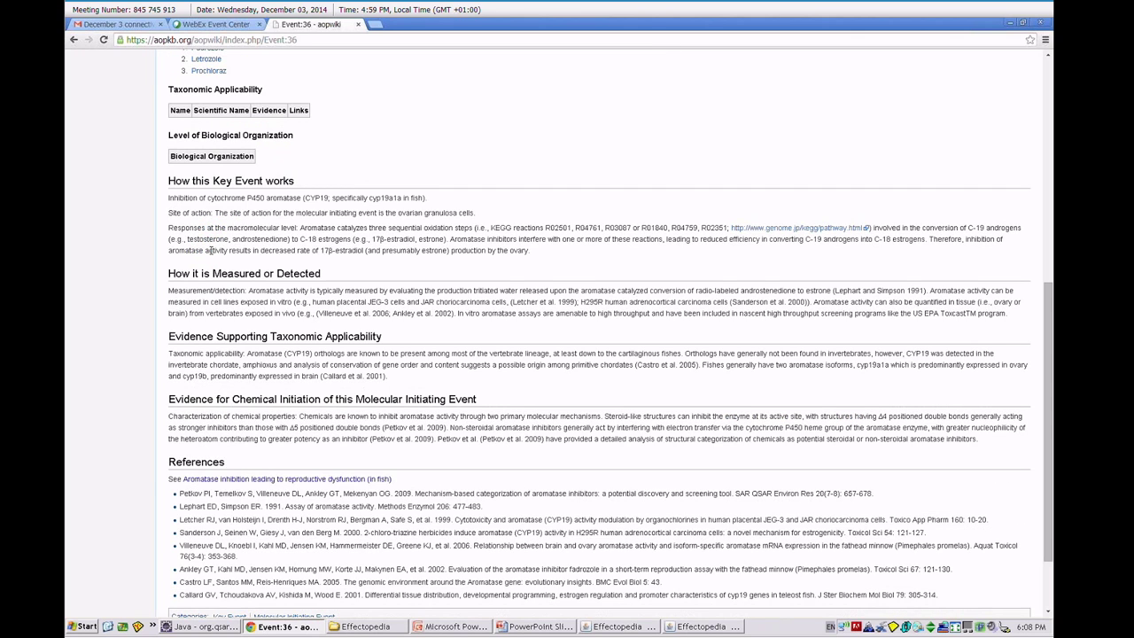
scroll(210, 251, "down", 1)
scroll(210, 252, "down", 1)
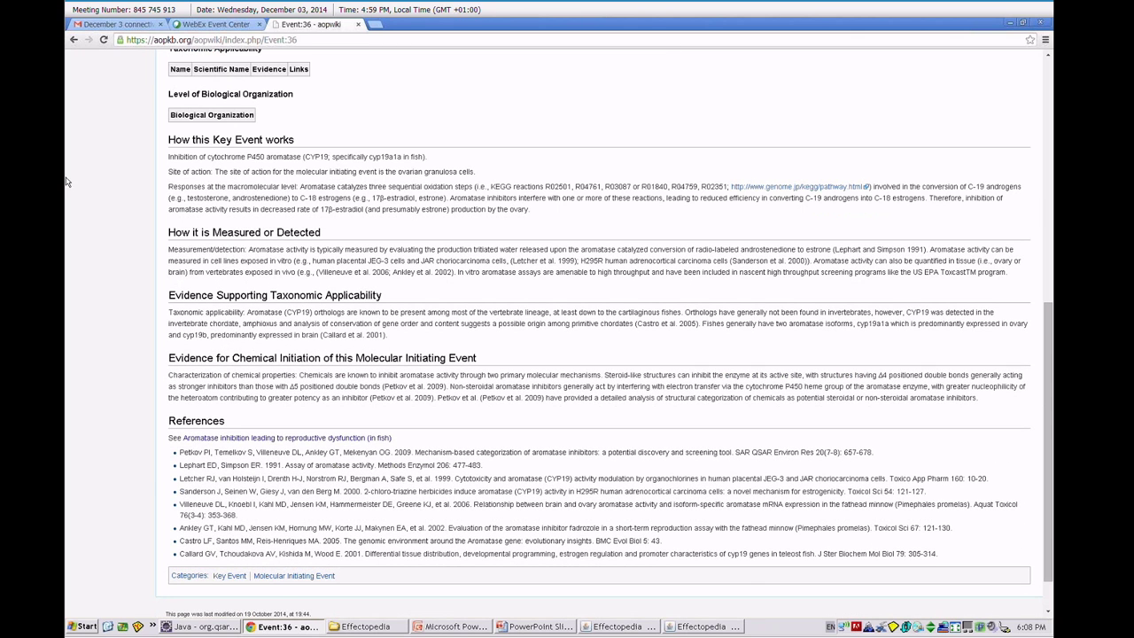
left_click_drag(166, 134, 987, 398)
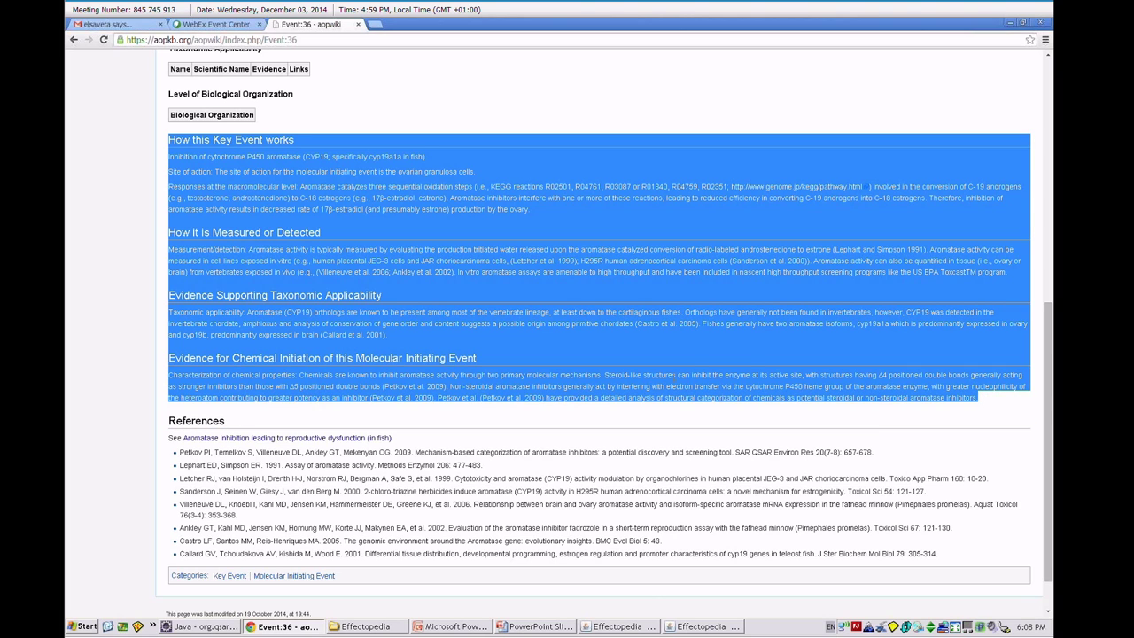
left_click(700, 627)
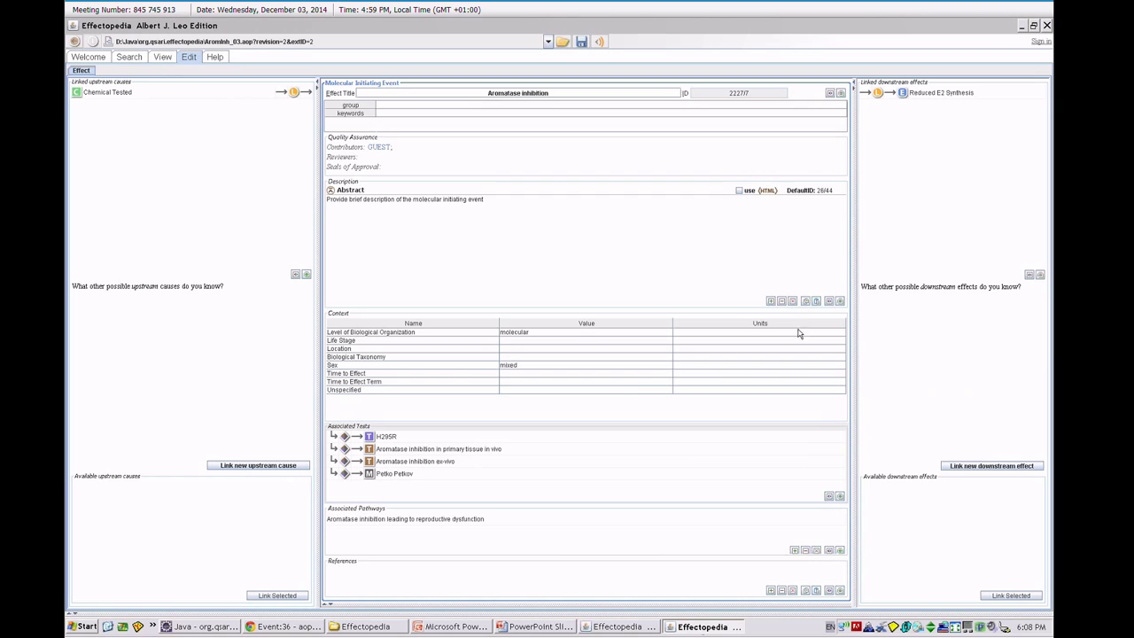
left_click(817, 301)
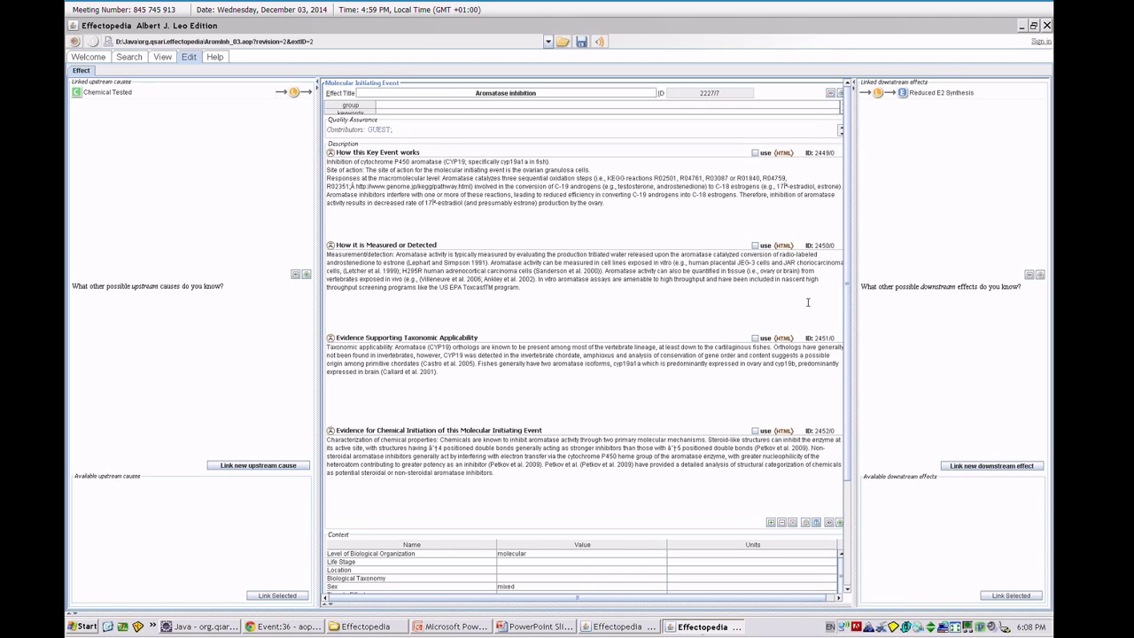
- Inspect the associated test "Aromatase inhibition in primary tissue in vivo" and return to the pathway diagram
scroll(849, 311, "down", 5)
scroll(847, 455, "down", 1)
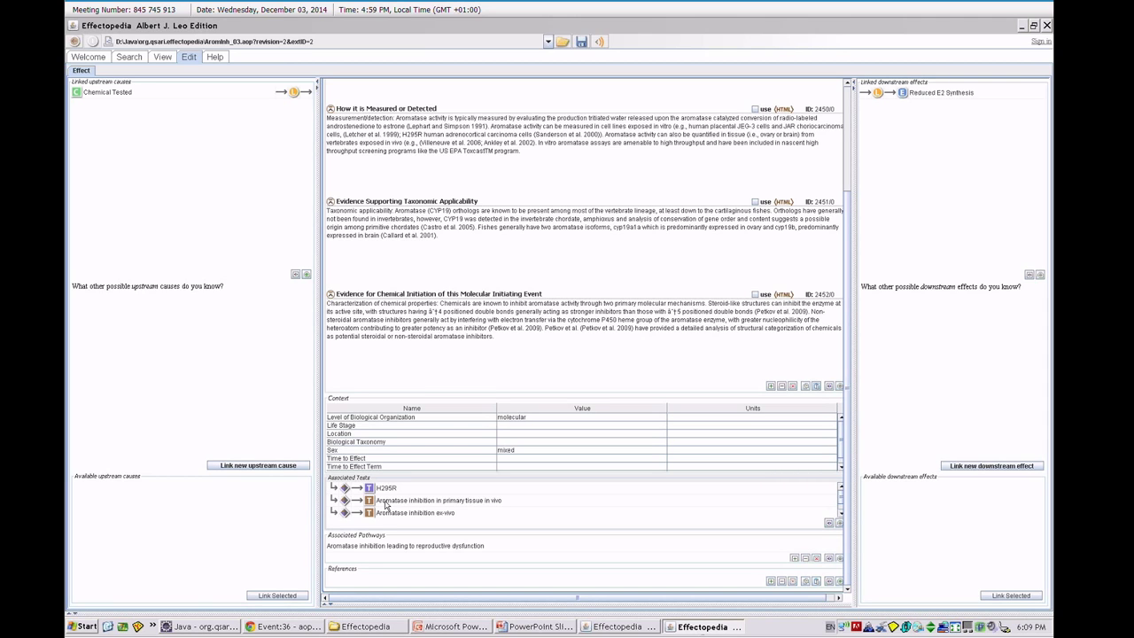
left_click(385, 504)
double_click(385, 503)
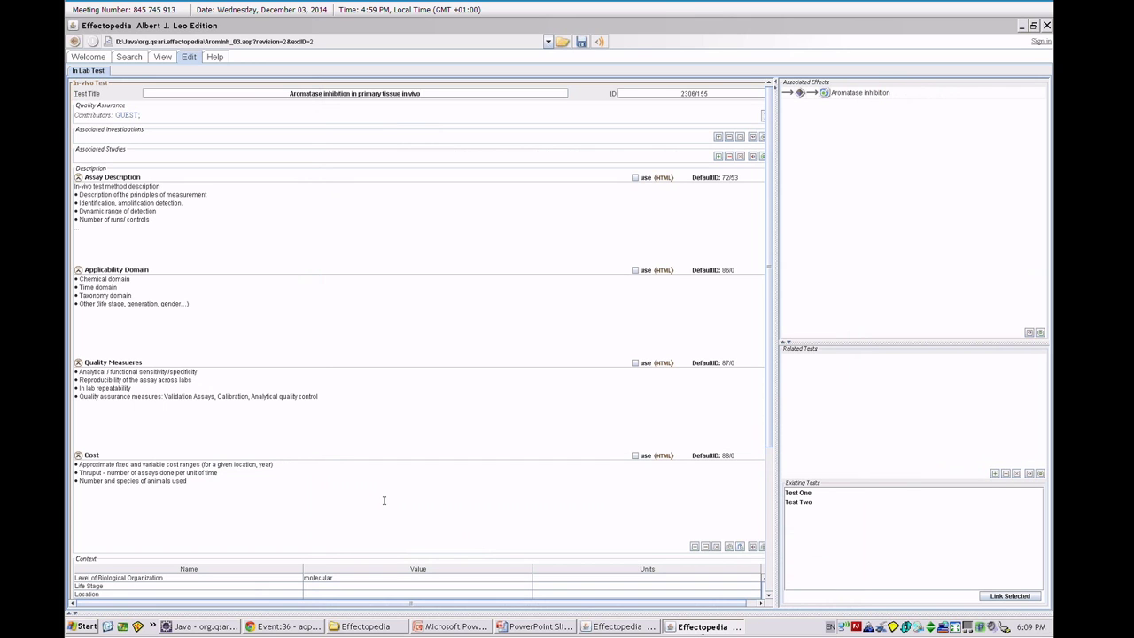
left_click(162, 57)
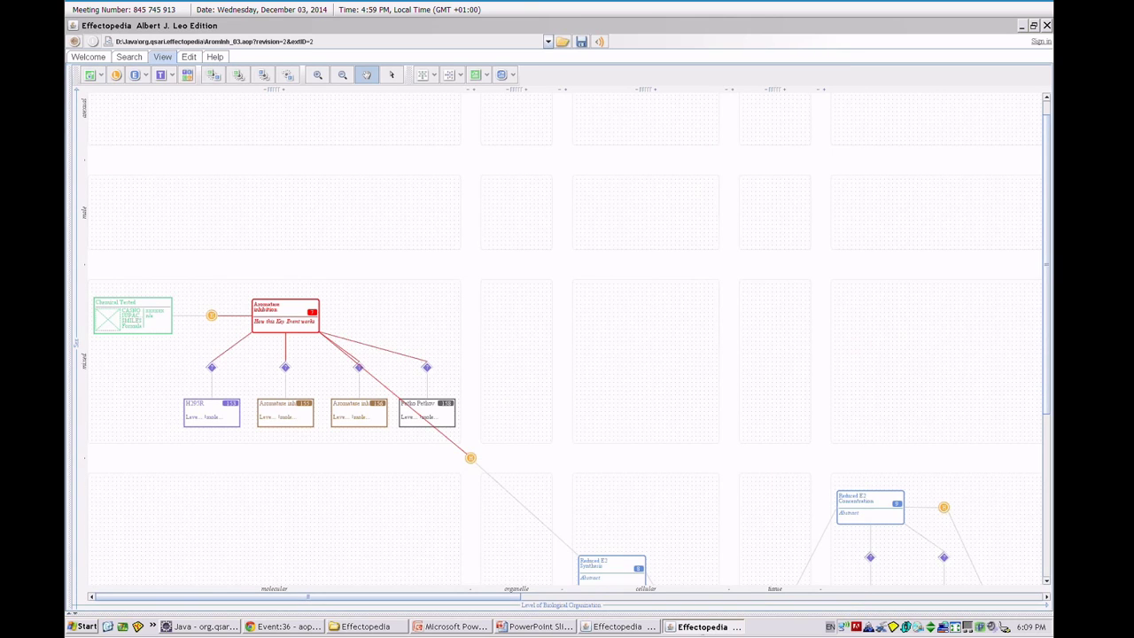
- Reopen the Aromatase inhibition effect from the pathway diagram and go to its References section
left_click(276, 315)
double_click(276, 314)
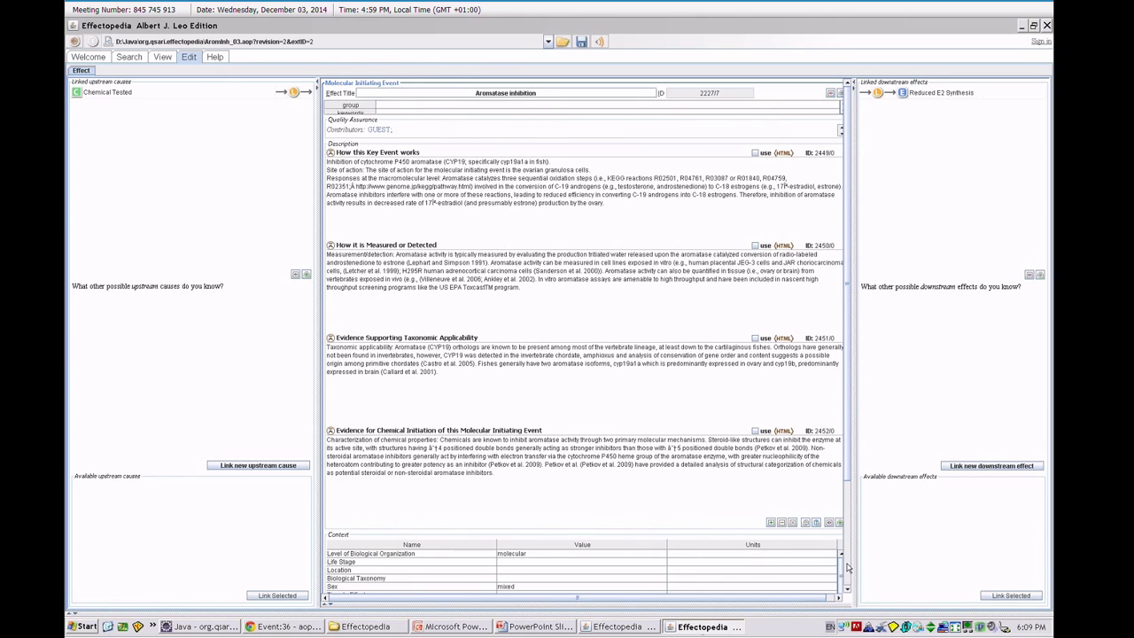
scroll(848, 567, "down", 3)
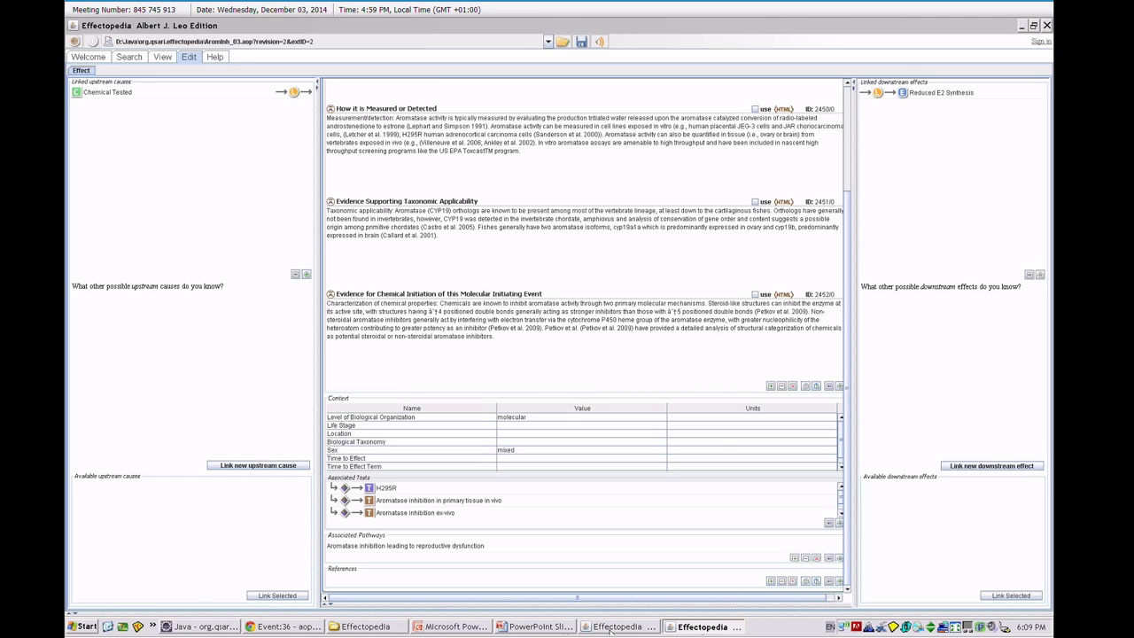
- Copy the full reference list from the wiki's Event:36 page into the References section of the Aromatase inhibition effect in Effectopedia
left_click(446, 627)
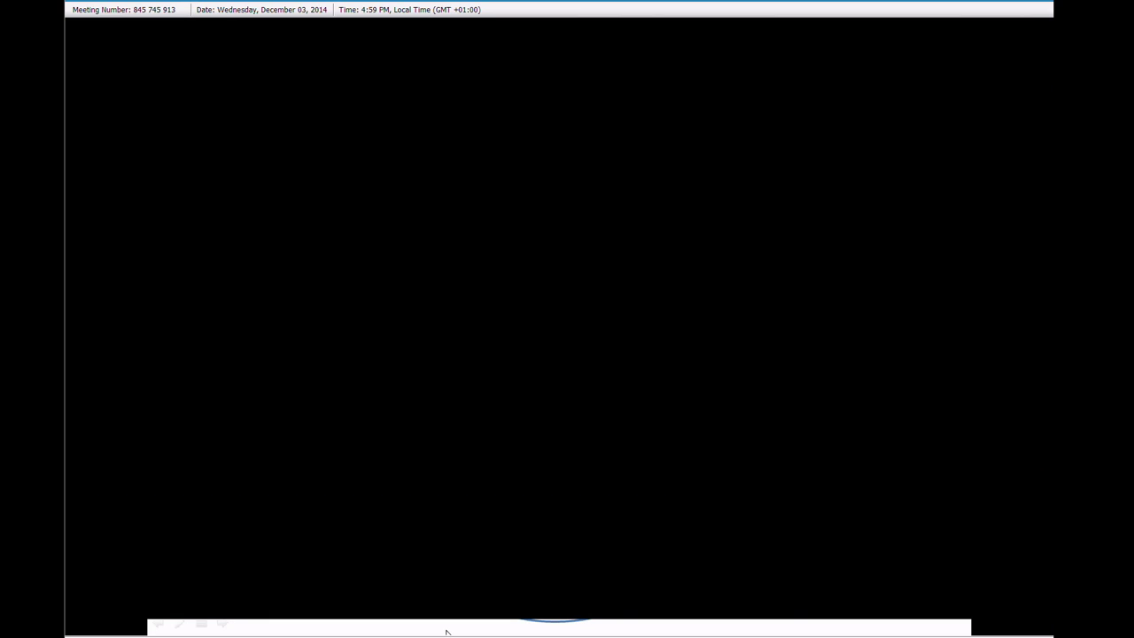
key("alt+Tab")
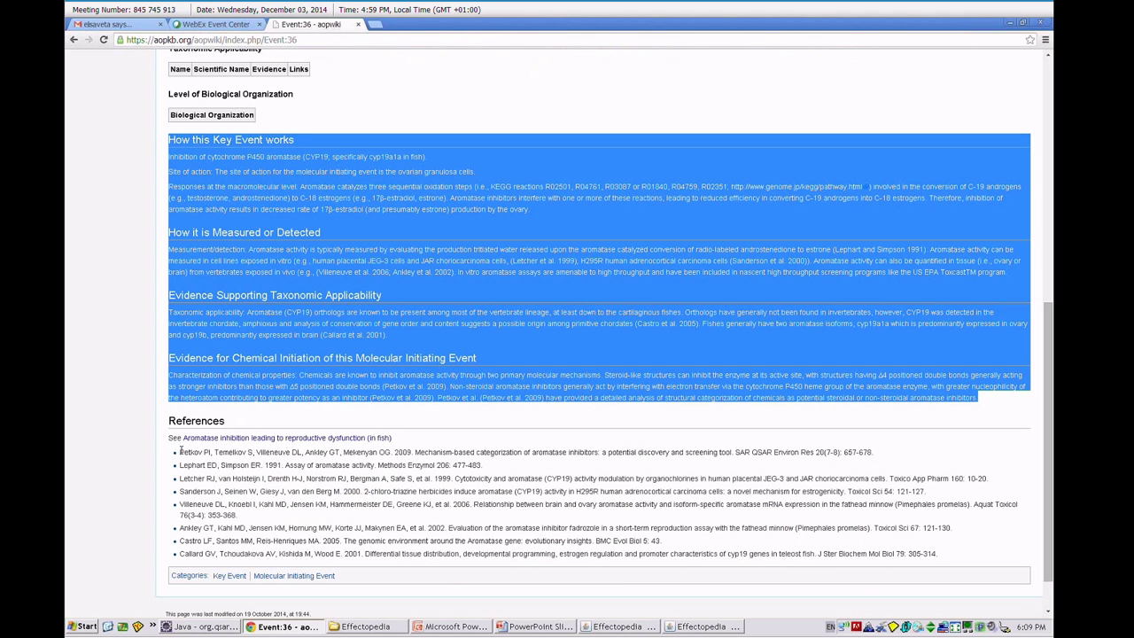
left_click_drag(181, 452, 922, 557)
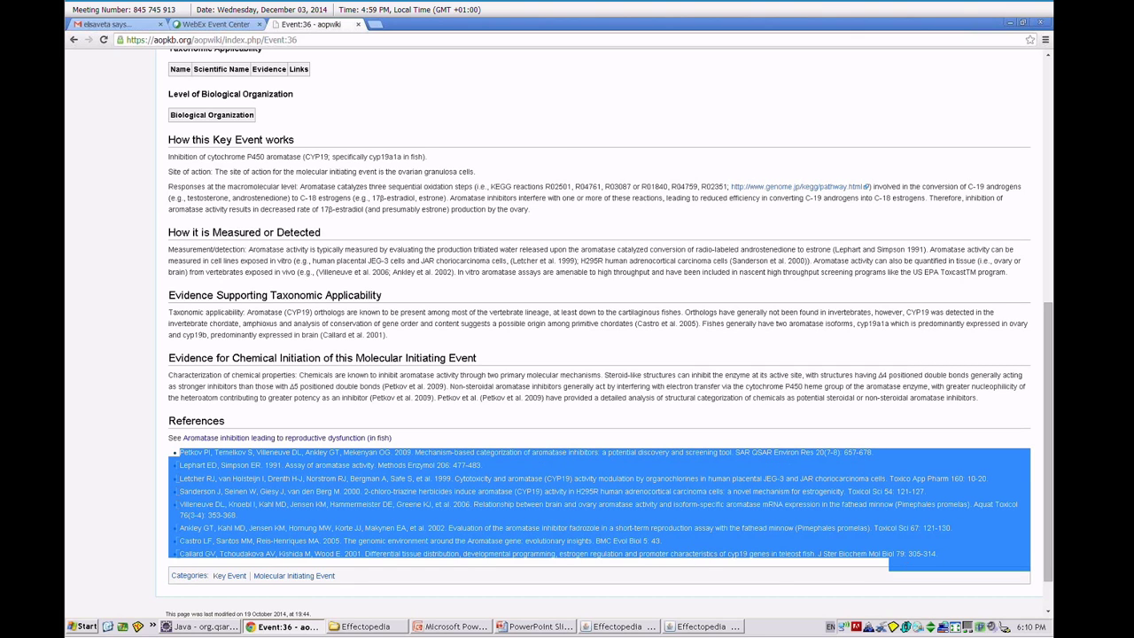
left_click(711, 627)
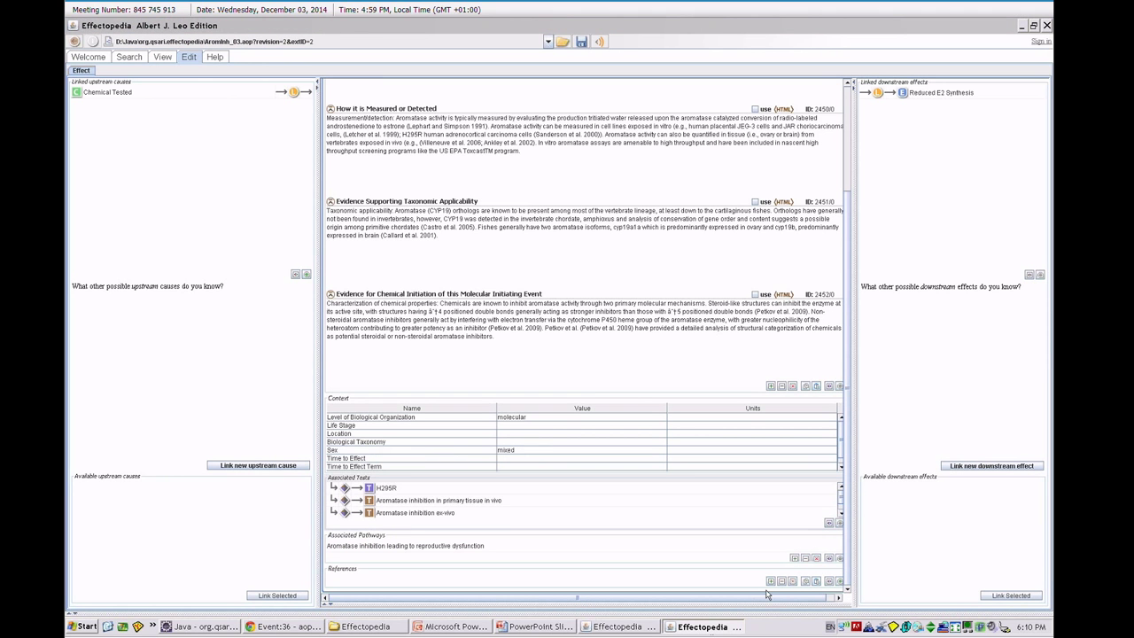
left_click(816, 581)
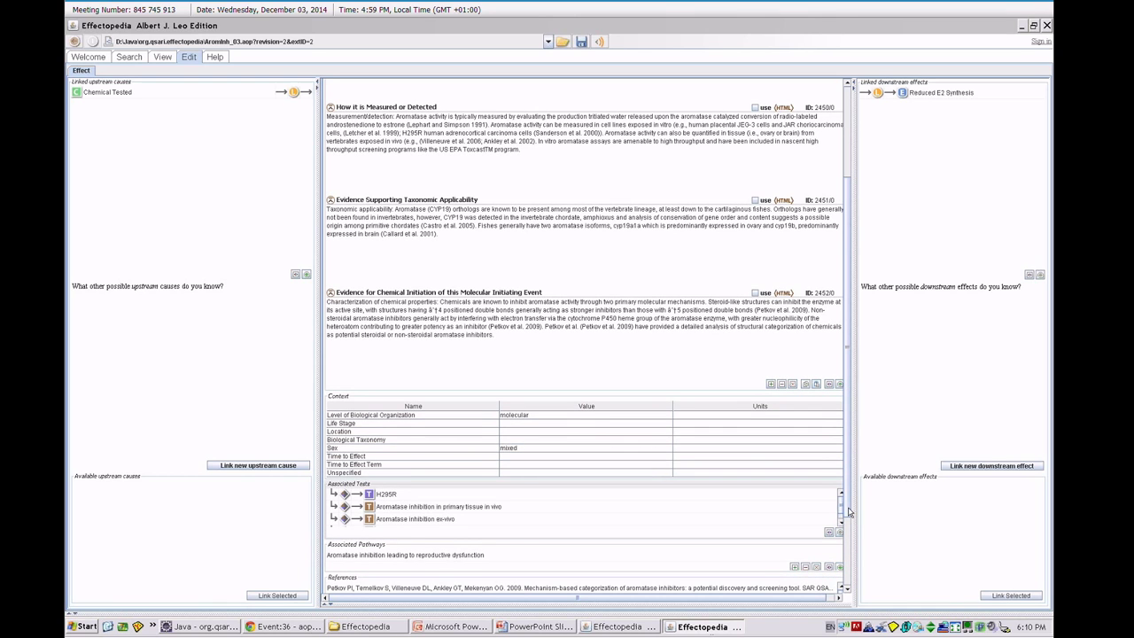
scroll(851, 552, "down", 3)
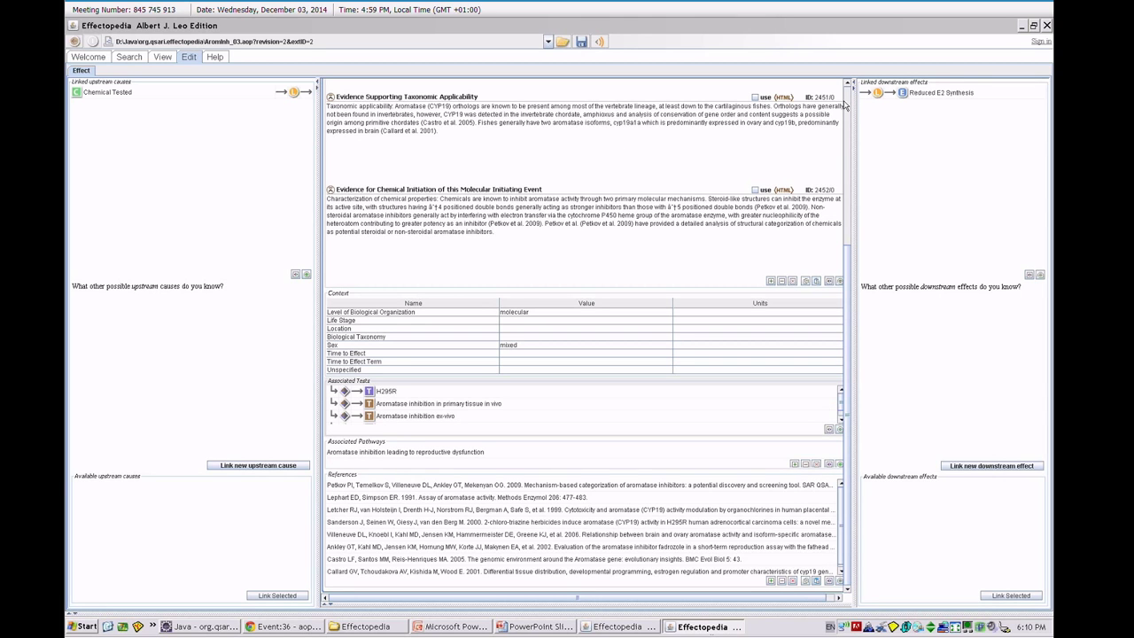
left_click(847, 106)
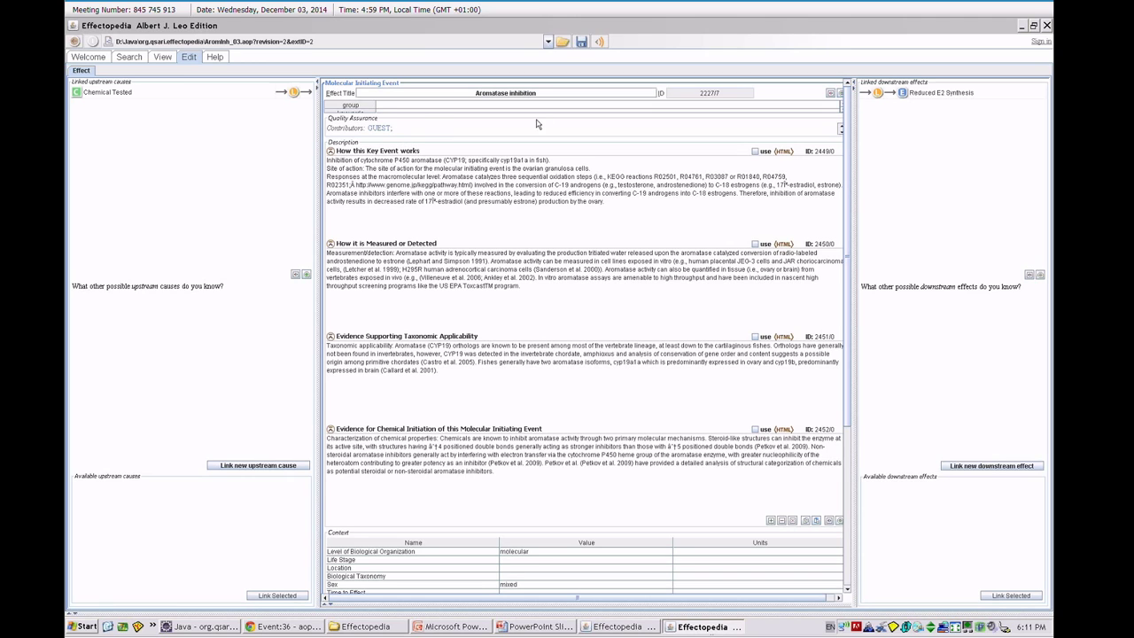
- Minimize the open windows, end the slide show and open Effectopedia_Citation.txt from the desktop
left_click(1023, 26)
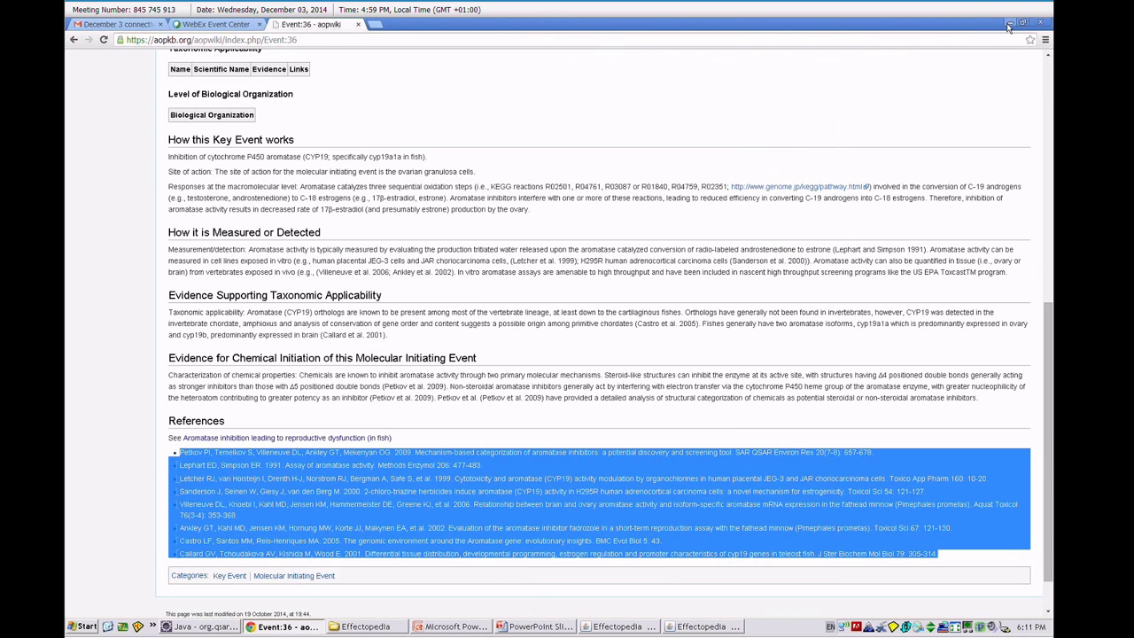
left_click(1008, 28)
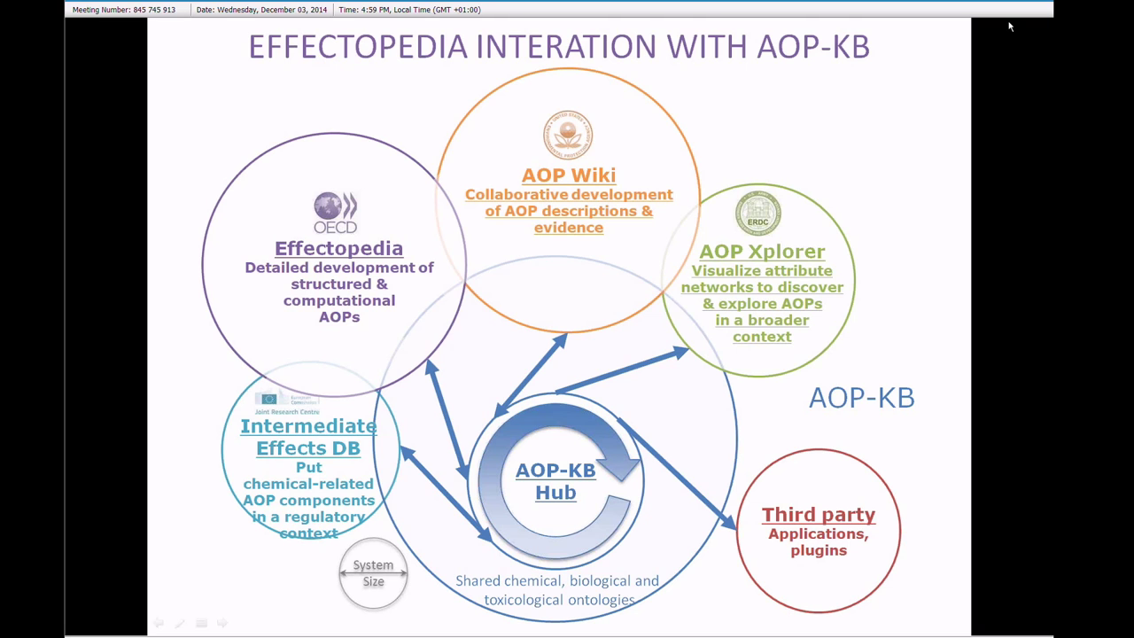
key("Escape")
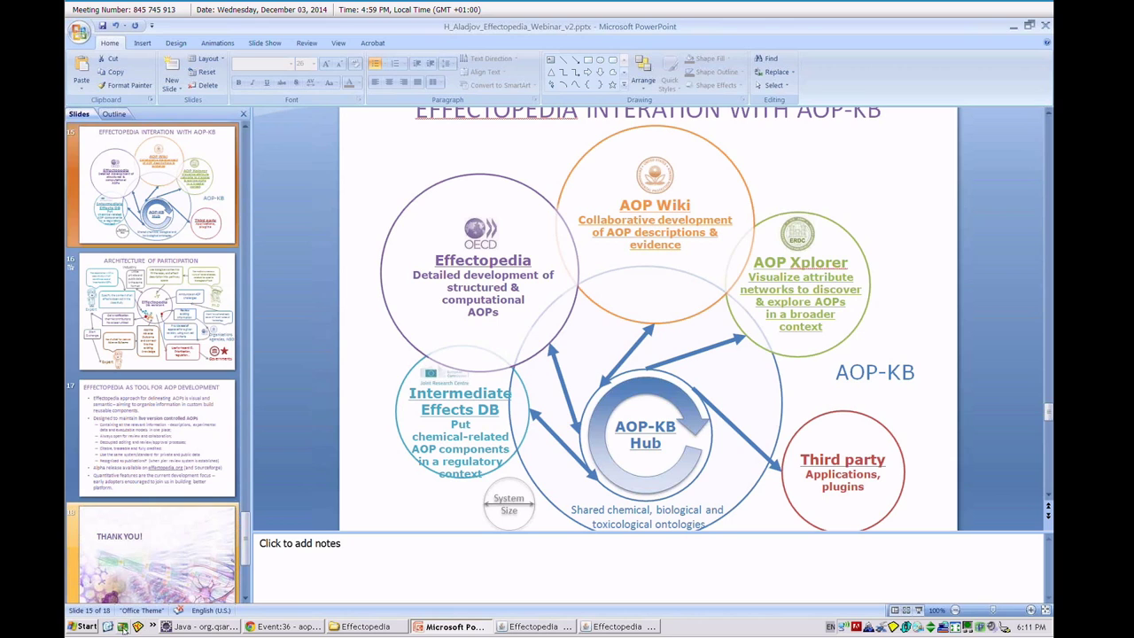
left_click(125, 627)
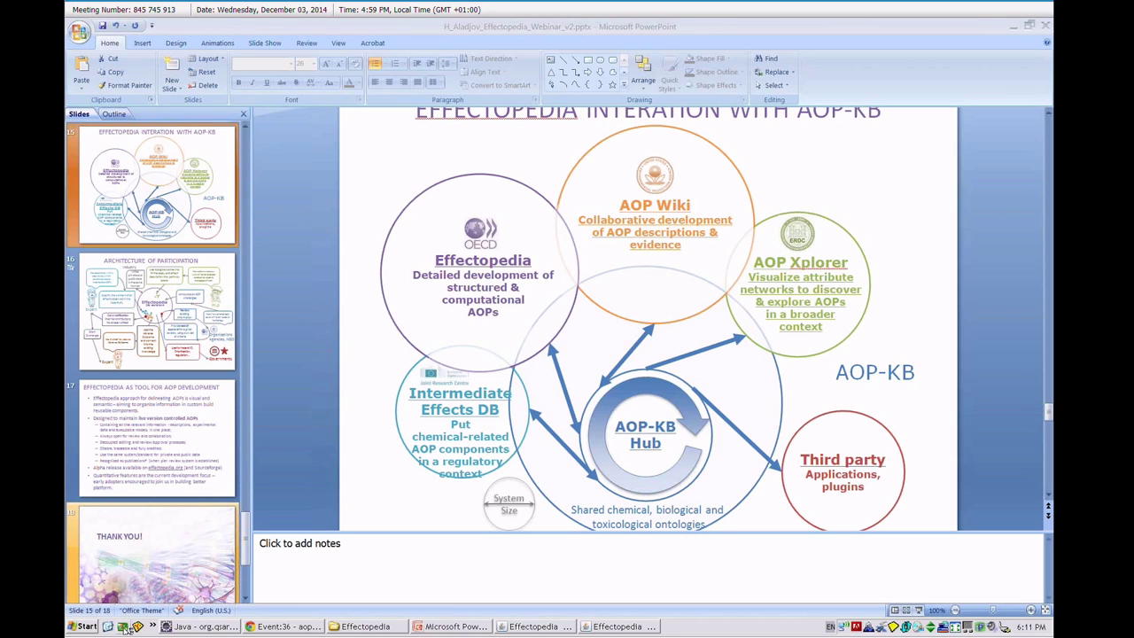
left_click(107, 627)
double_click(336, 530)
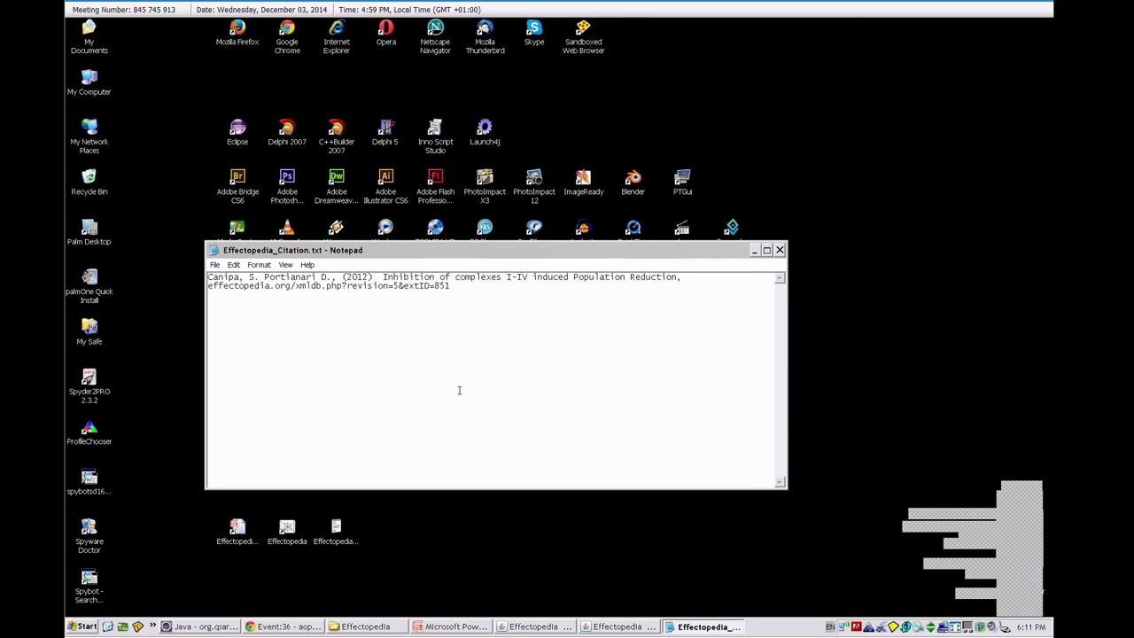
- Copy the citation from the text file and load its link effectopedia.org/xmldb.php?revision=5&extID=851 in Effectopedia to view the pathway
key("ctrl+a")
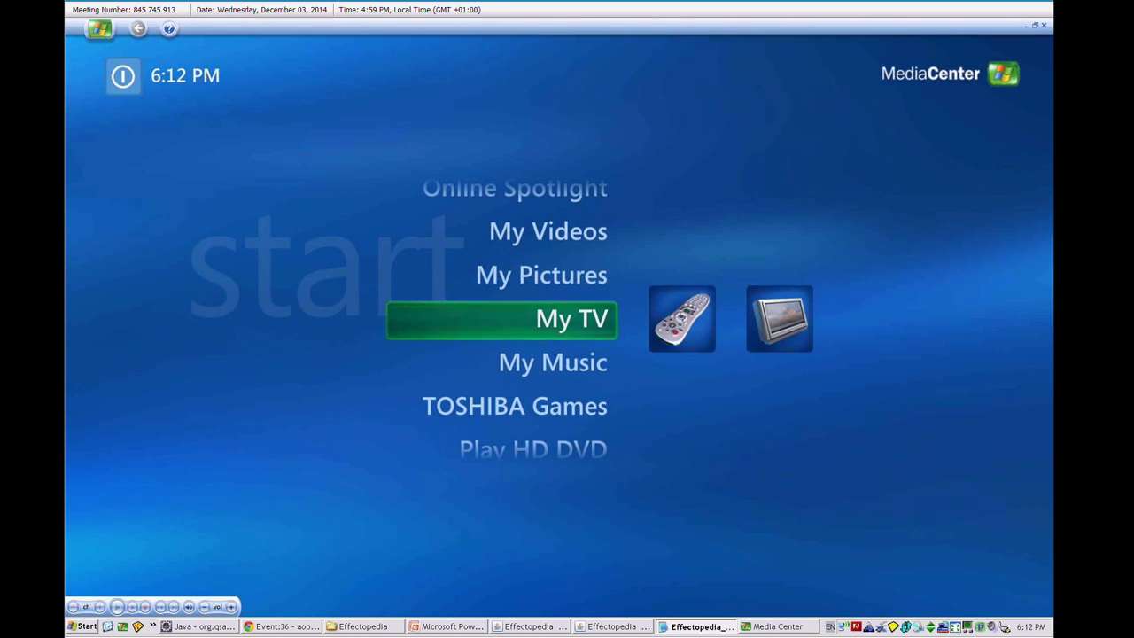
left_click(1043, 25)
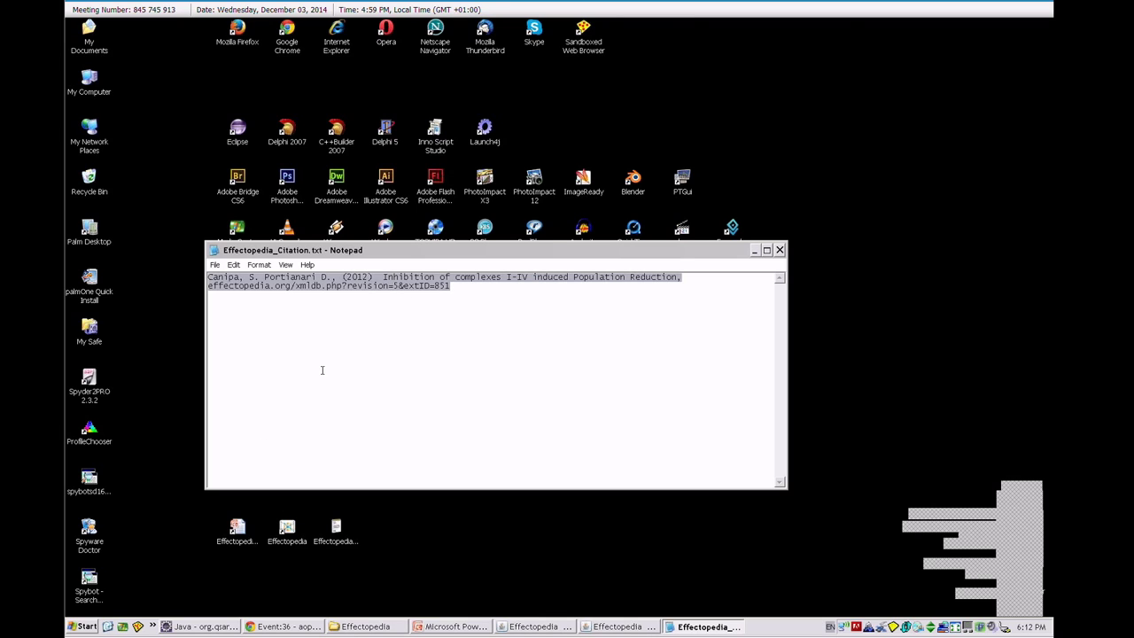
left_click(638, 627)
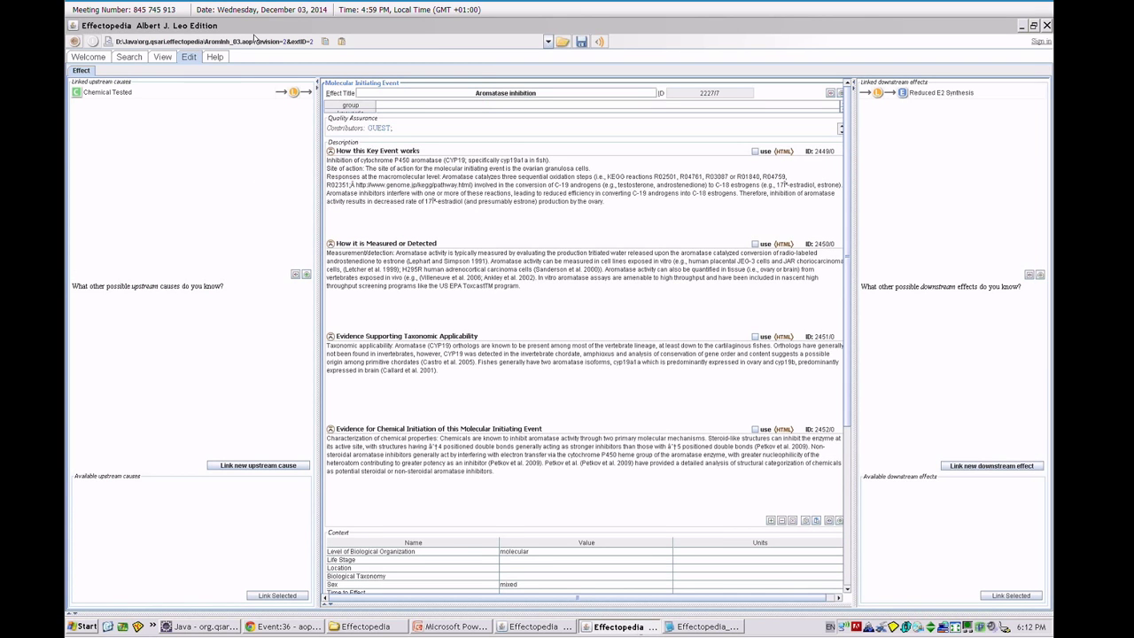
left_click(341, 41)
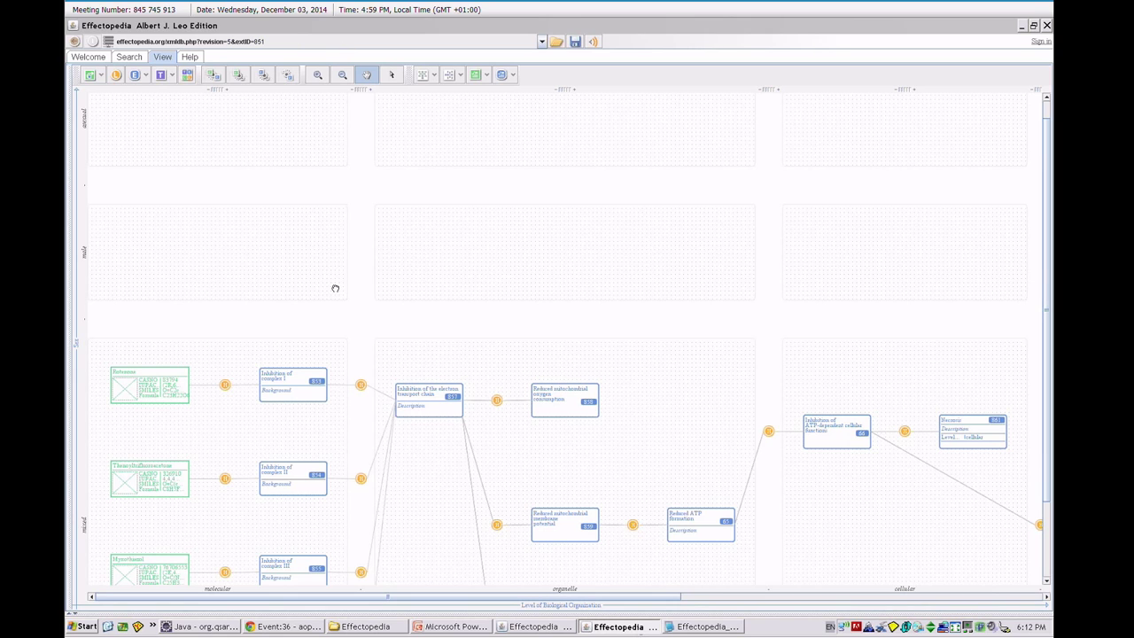
left_click_drag(335, 288, 352, 153)
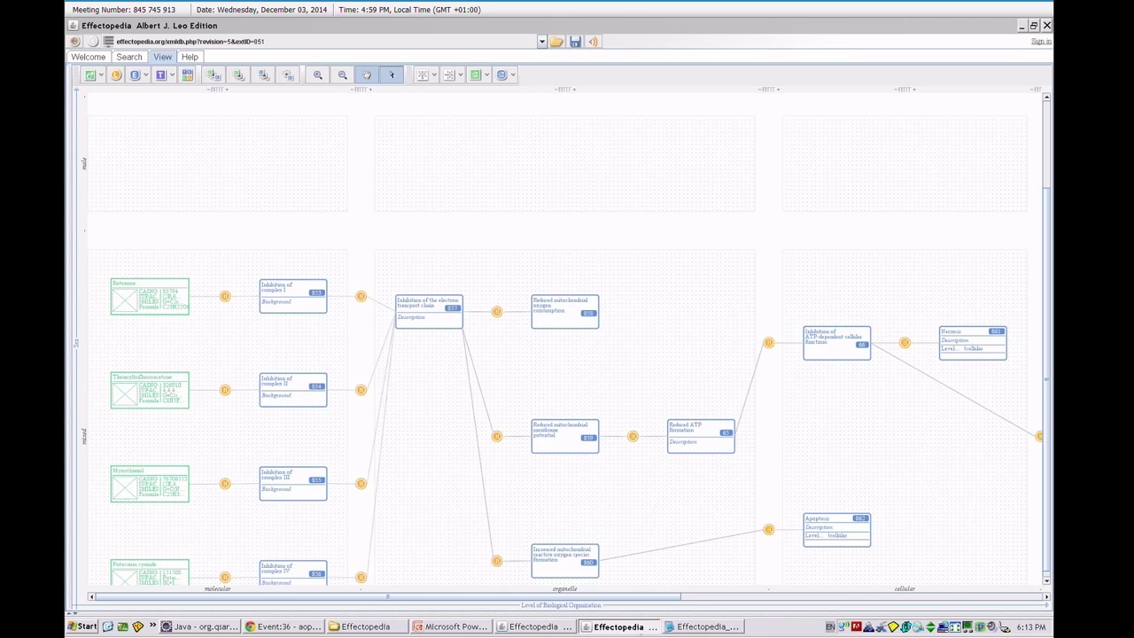
- Rename the Background description section of the "Inhibition of complex I" effect to "Background 1" and go to the search page
double_click(299, 300)
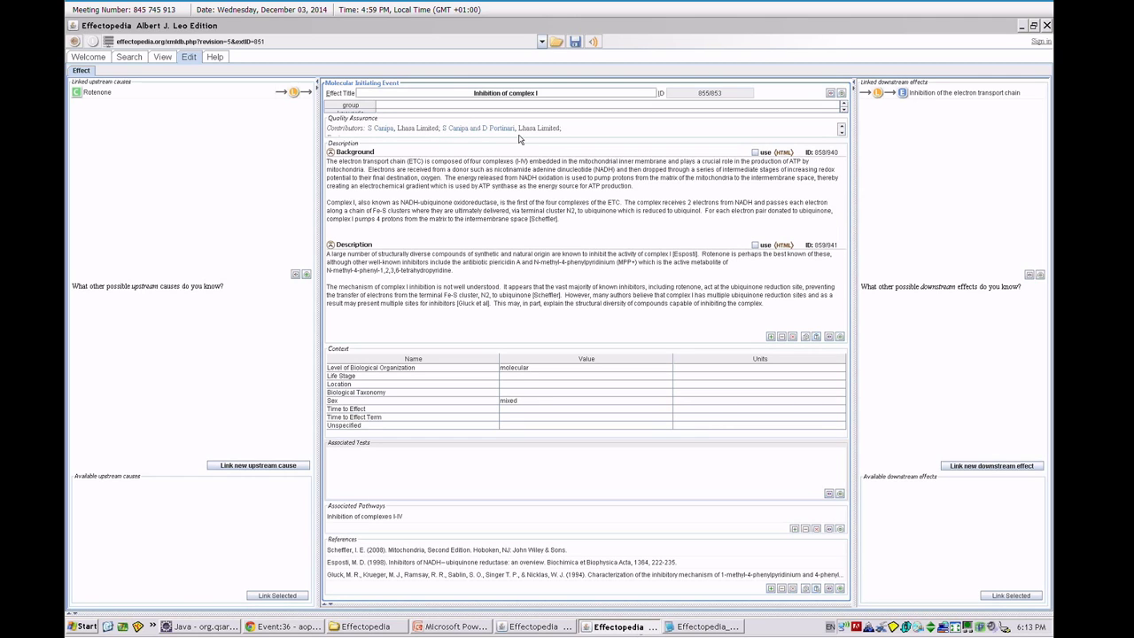
left_click(472, 153)
type("1")
left_click(164, 58)
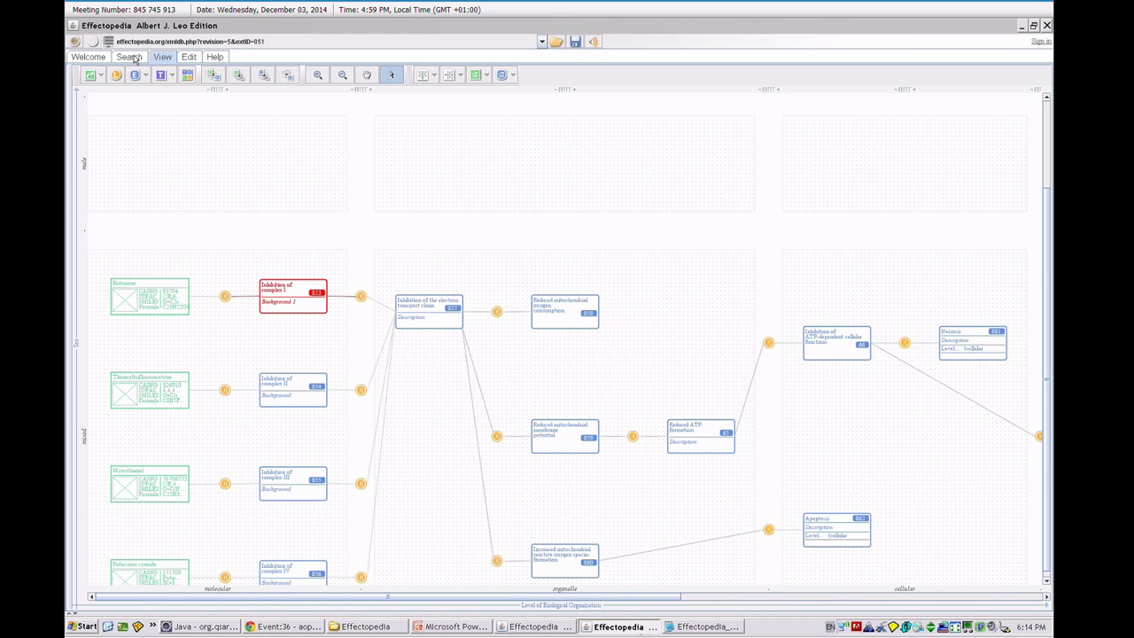
left_click(129, 57)
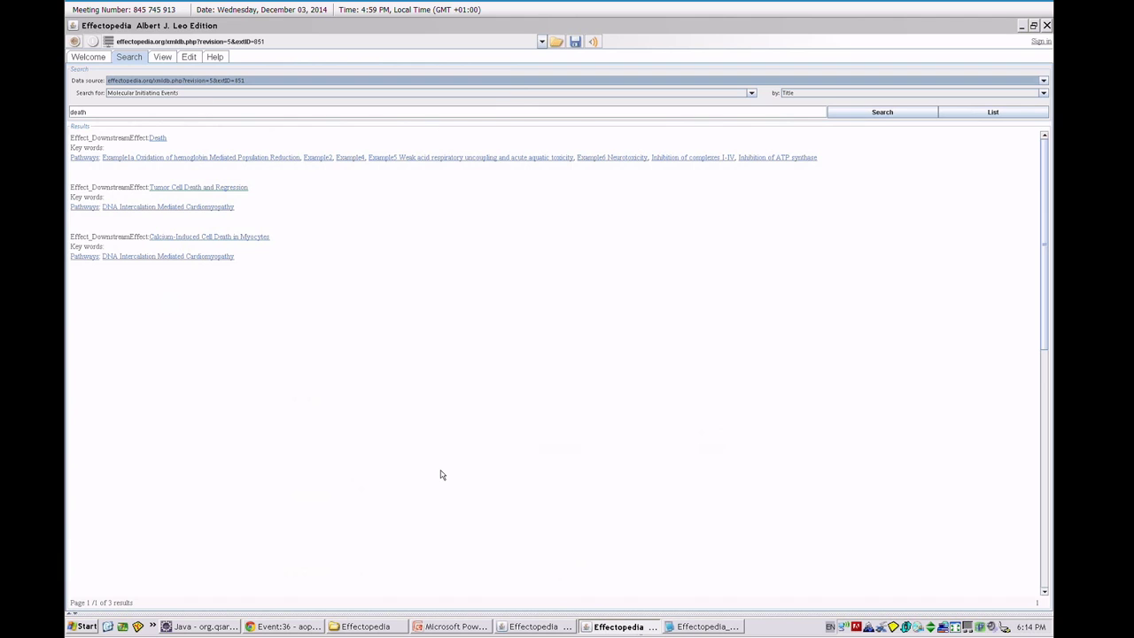
- Switch to PowerPoint and start the slide show from the "Architecture of Participation" slide
left_click(455, 626)
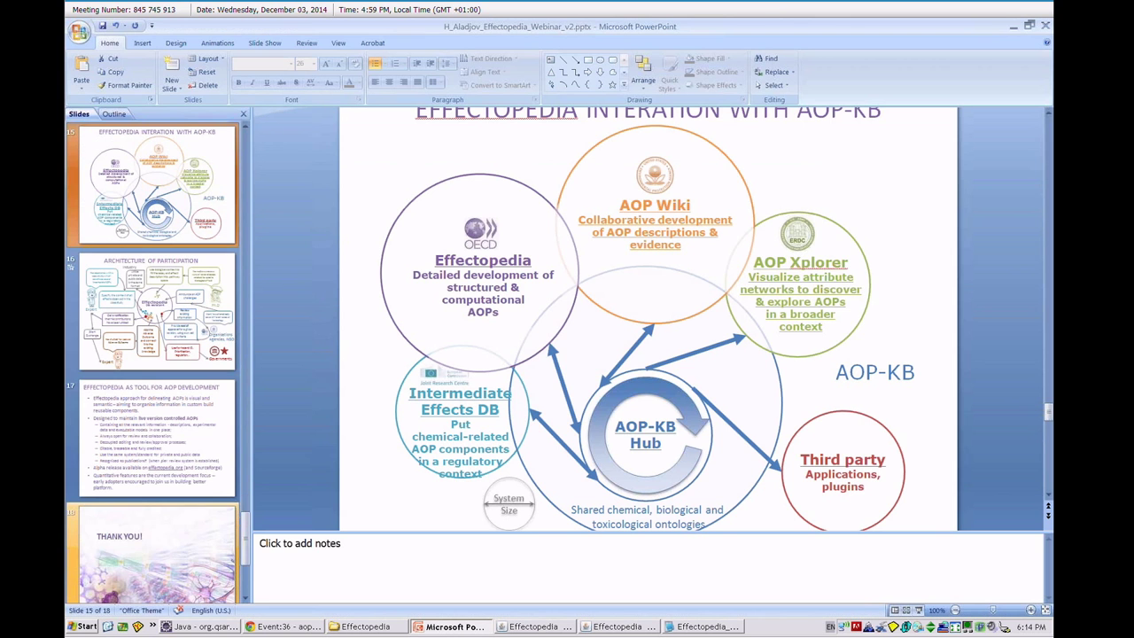
left_click(185, 294)
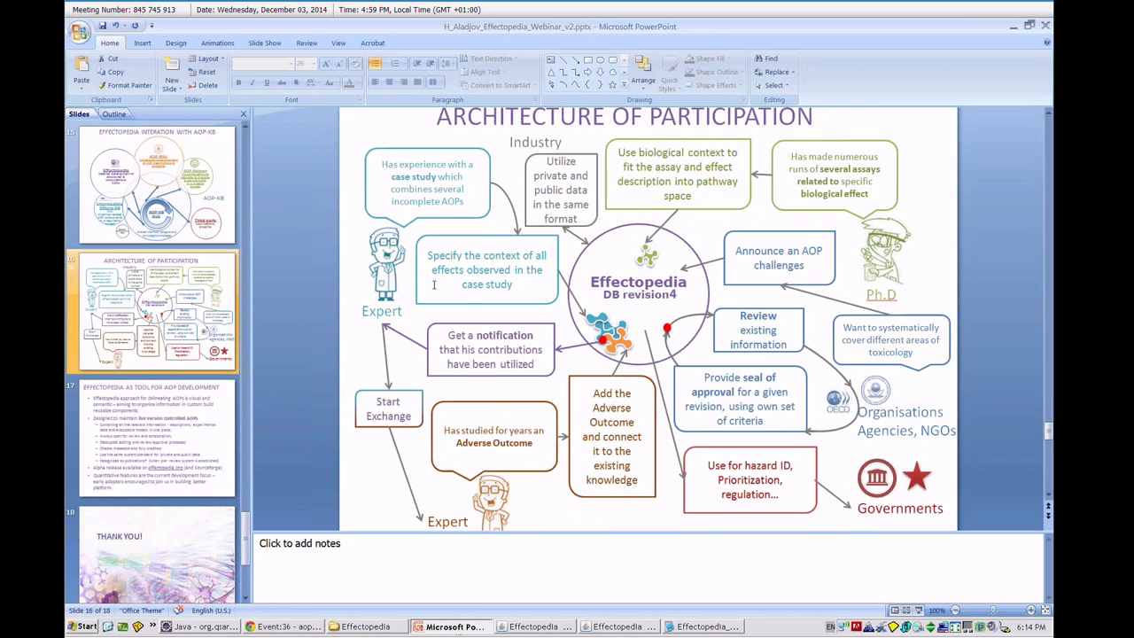
key("shift+F5")
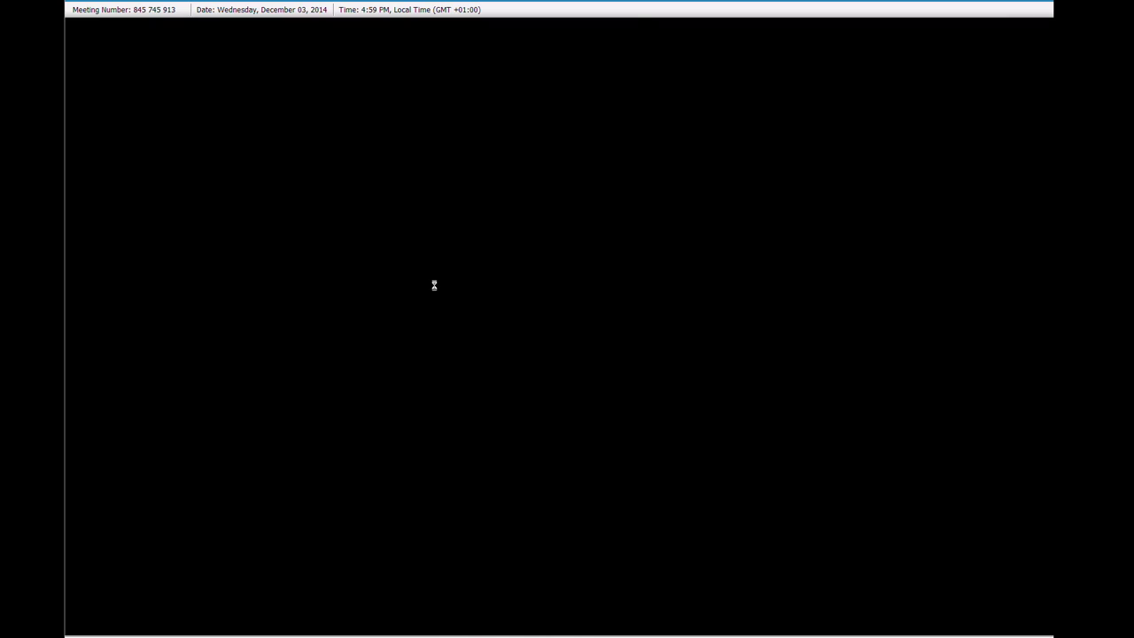